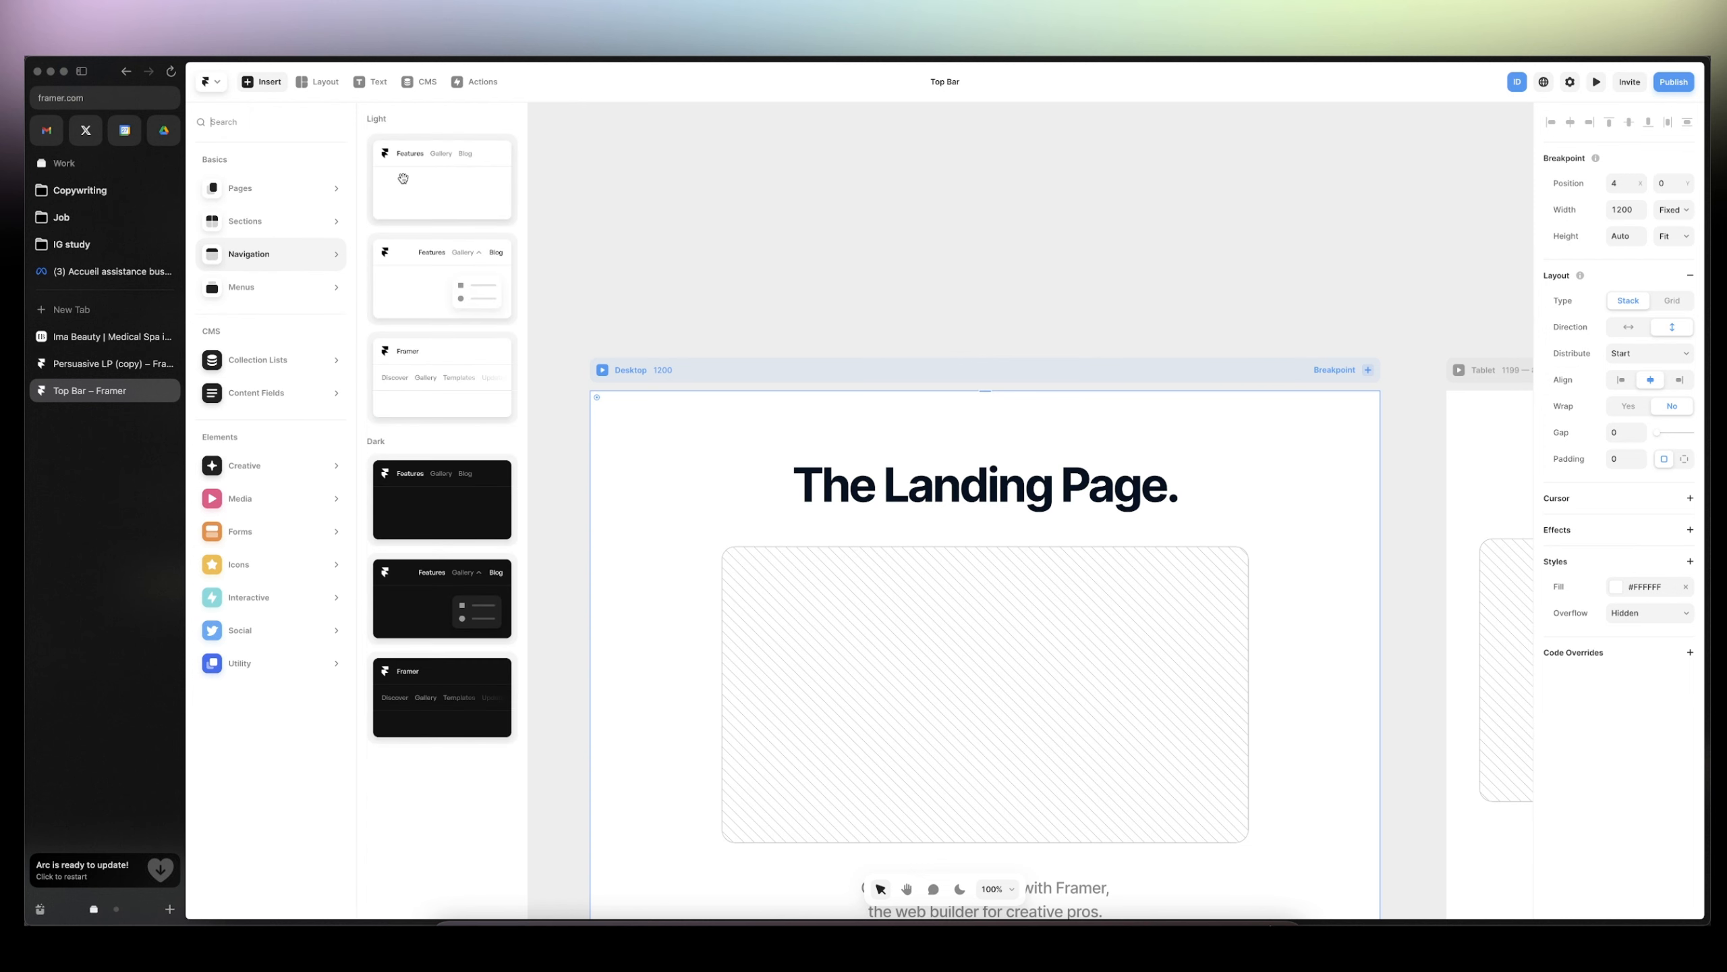
- Insert the first light navigation bar above the heading of the Desktop breakpoint
left_click(403, 178)
mouse_move(1045, 501)
left_mouse_down()
mouse_move(1045, 183)
mouse_move(1046, 507)
left_mouse_up()
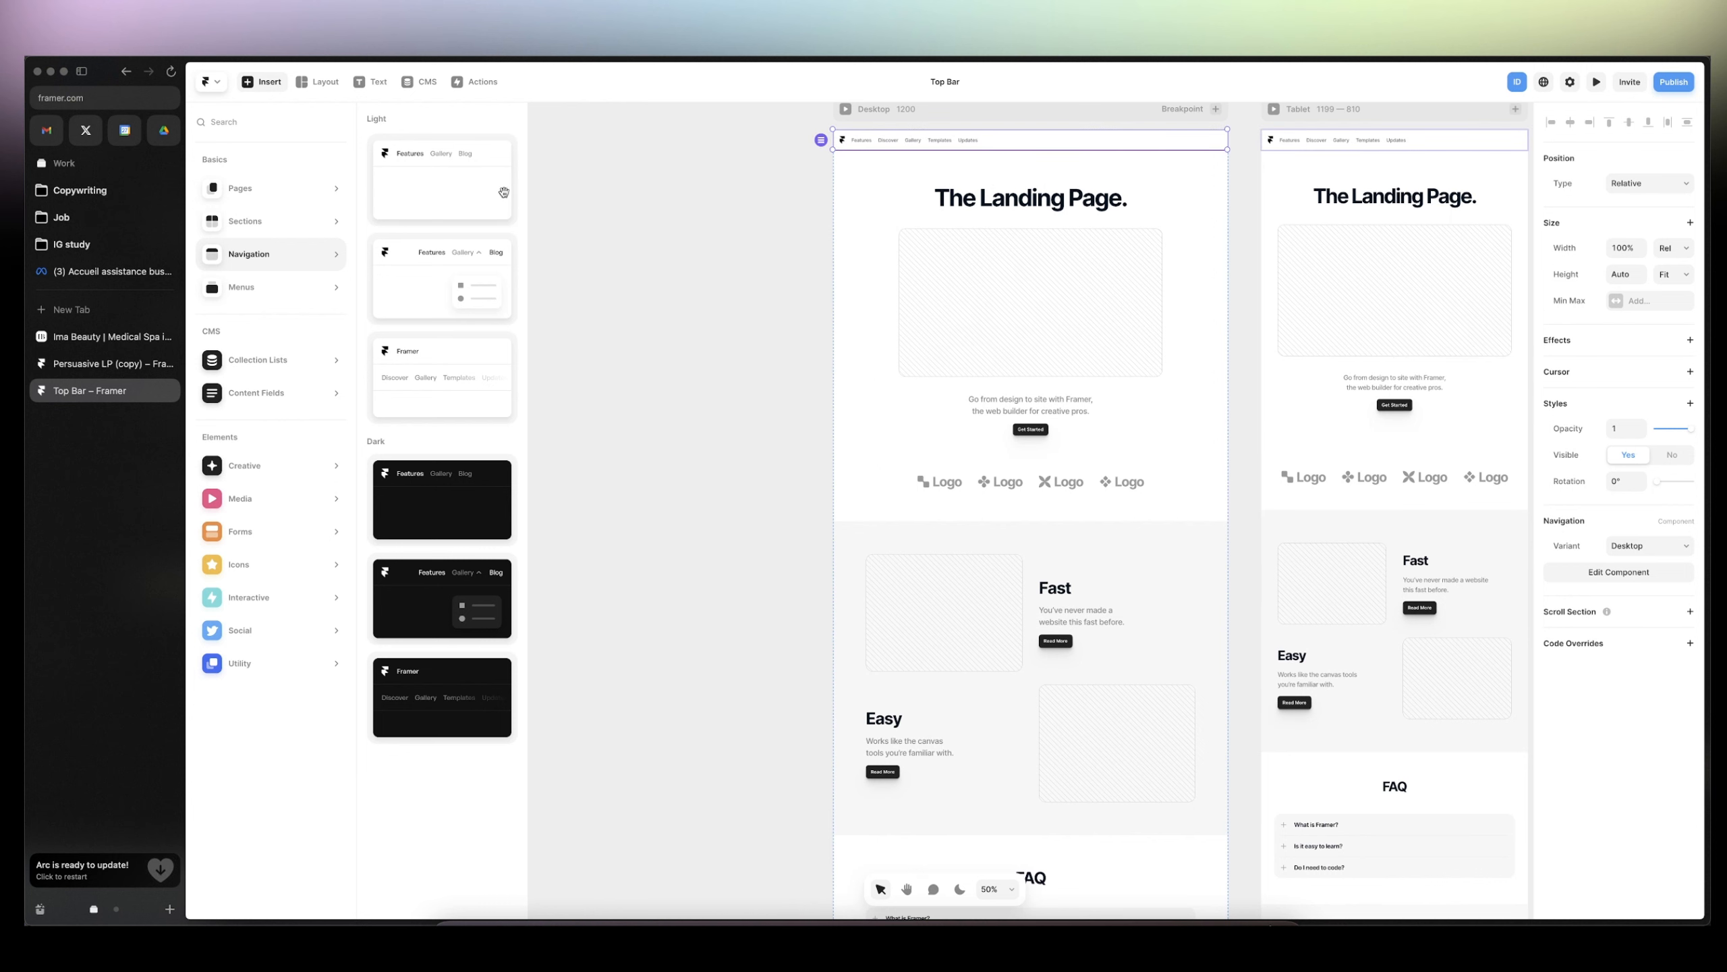
left_click(691, 262)
left_click(893, 149)
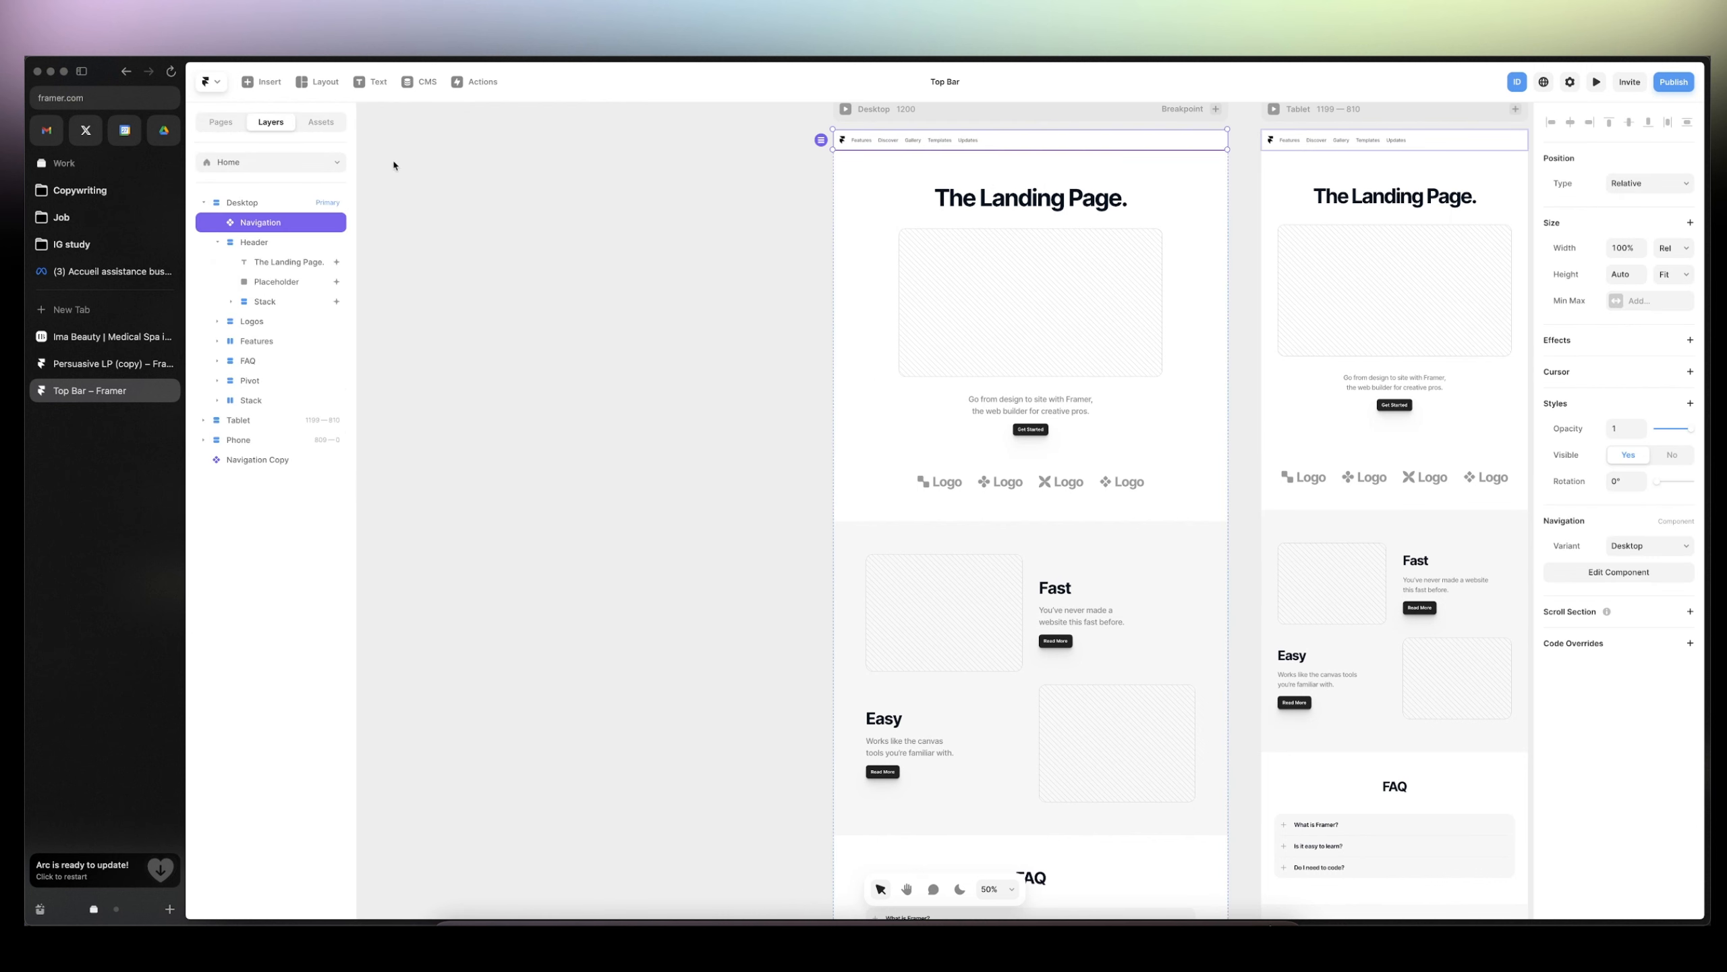
- Rename the Navigation layer under Desktop as Navbar-topbar
double_click(275, 221)
type("Navba")
type("r-annou")
key("BackSpace")
type("topb")
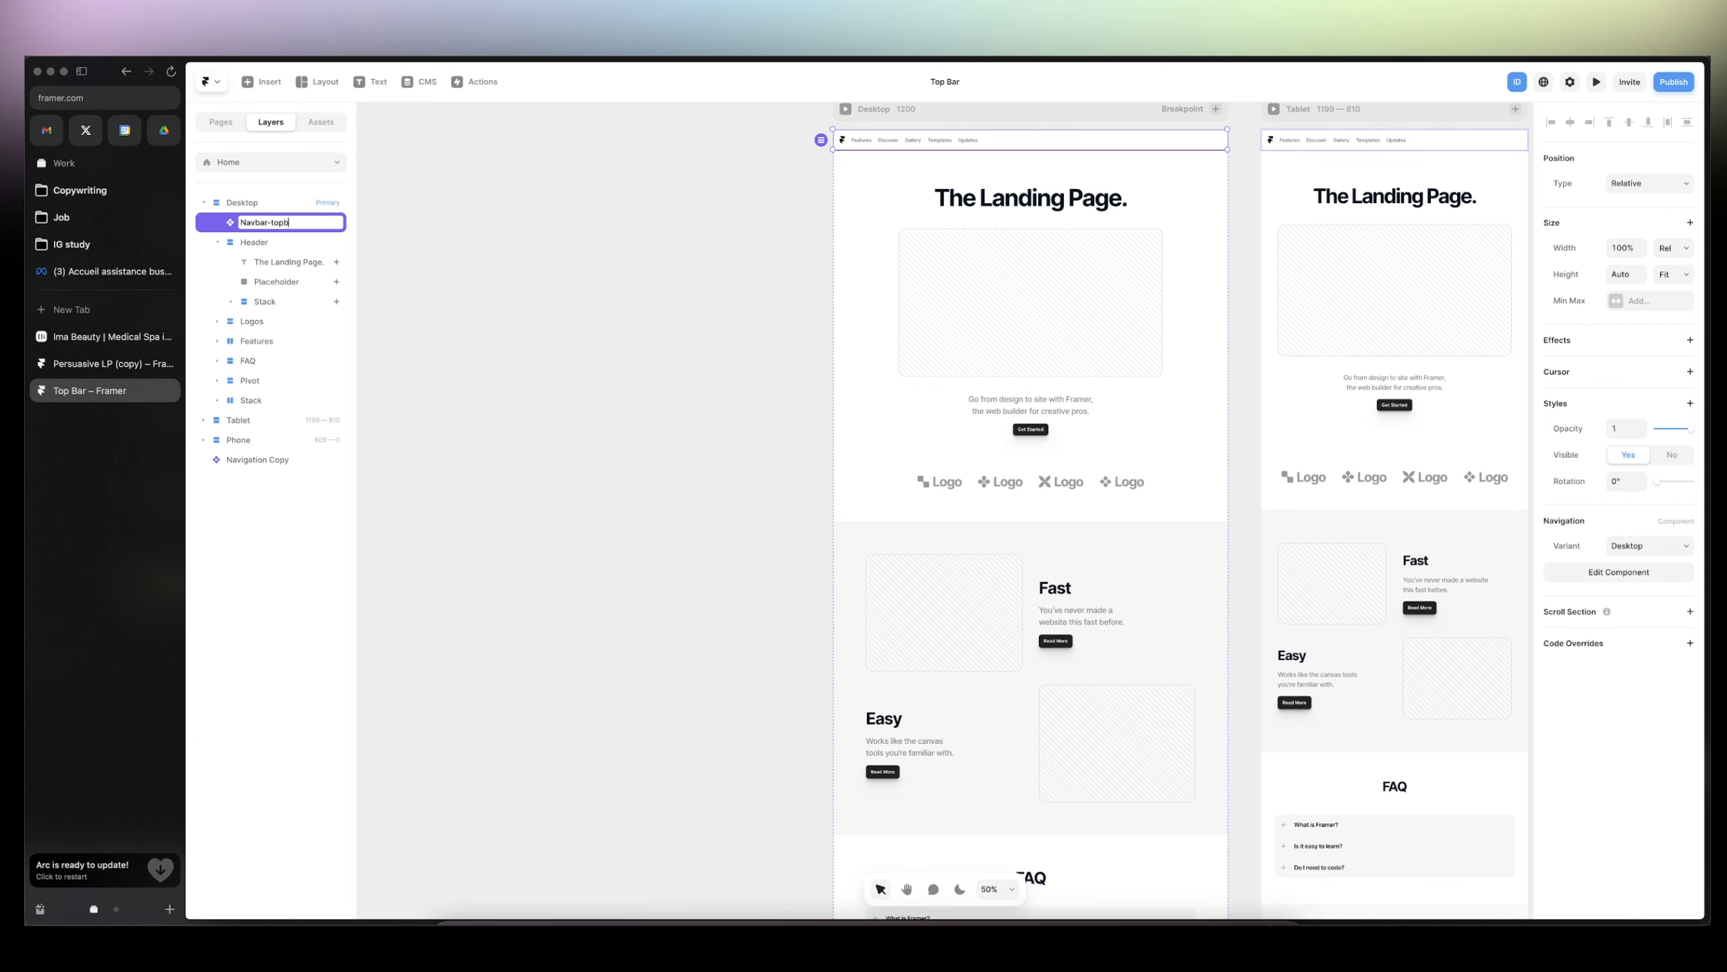
type("ar")
key("Return")
- Open the navigation component for editing and set its Desktop variant's height to 120
double_click(1098, 146)
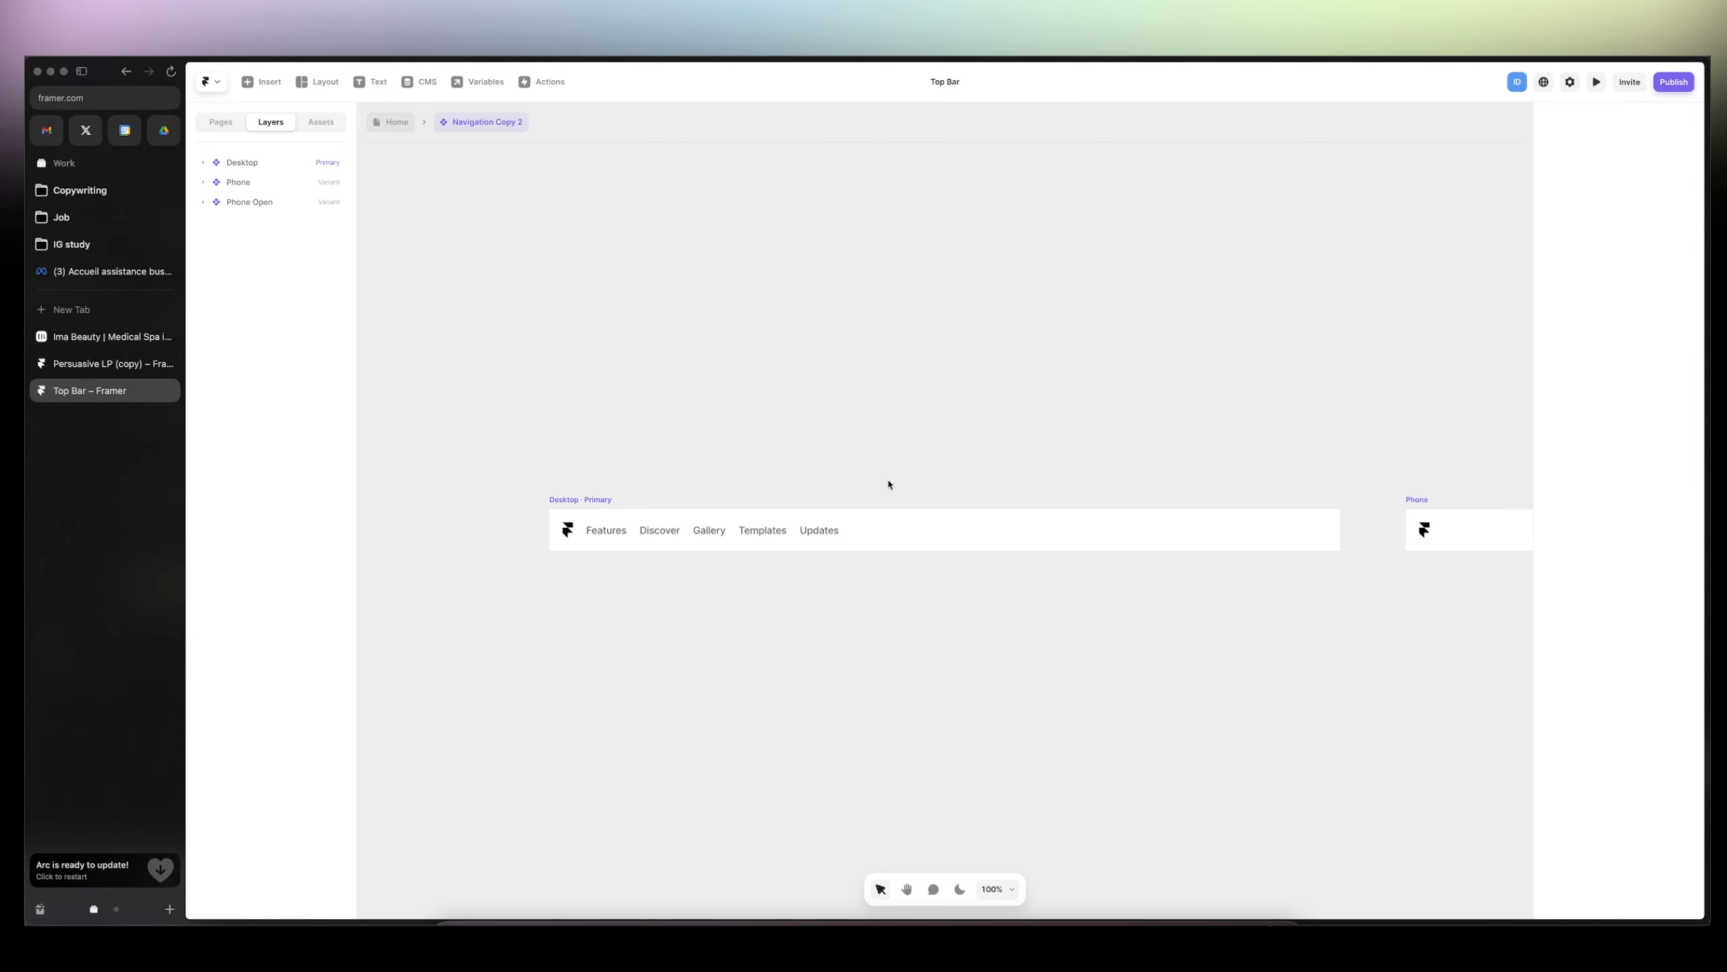
scroll(889, 485, "up", 5)
scroll(578, 482, "left", 2)
left_click(527, 480)
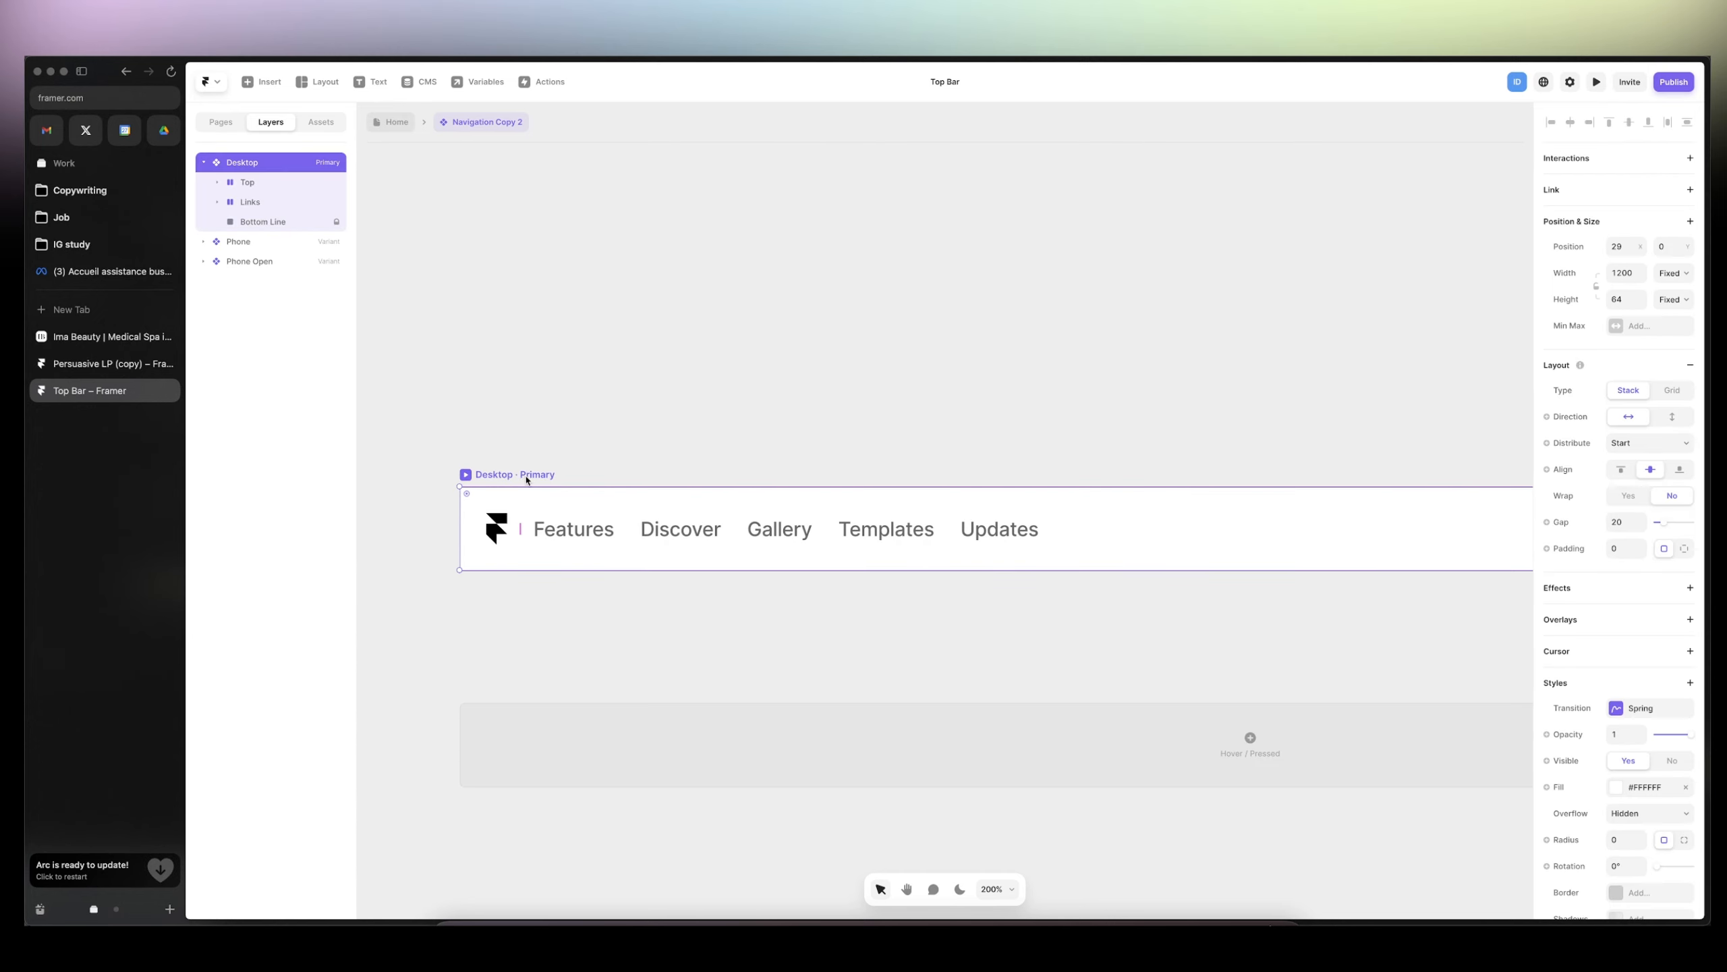
left_click(1642, 298)
type("120")
key("Return")
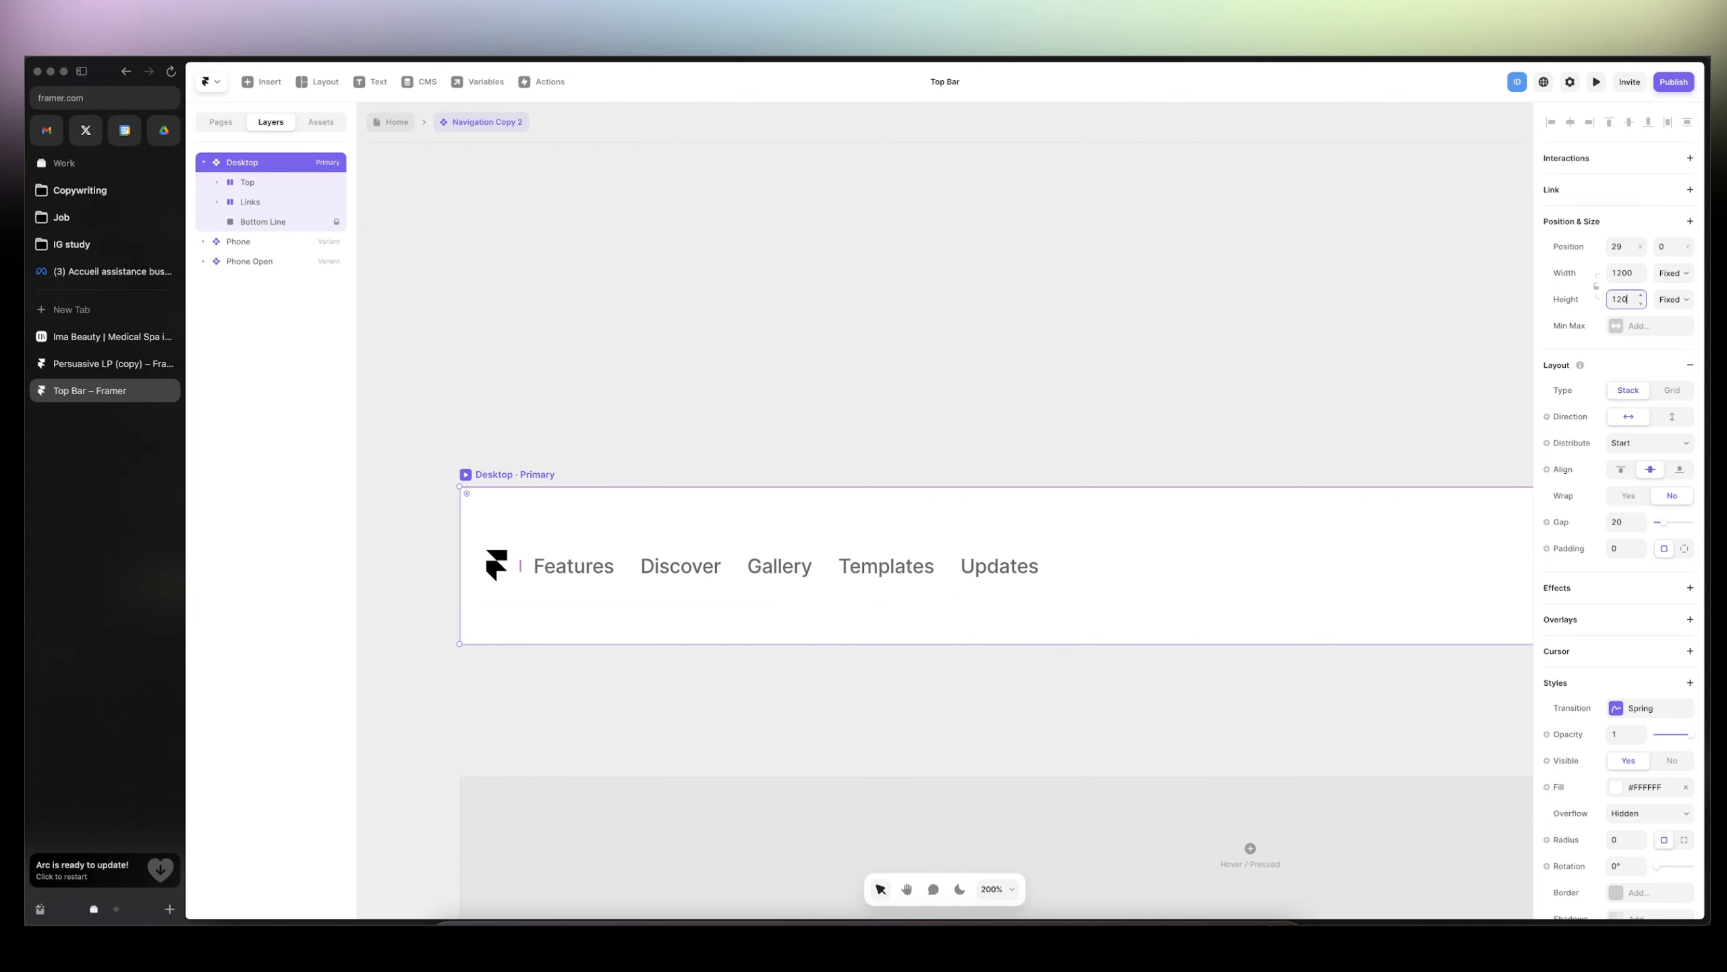
- Wrap the Top and Links layers of the Desktop variant together in a new stack
left_click(246, 182)
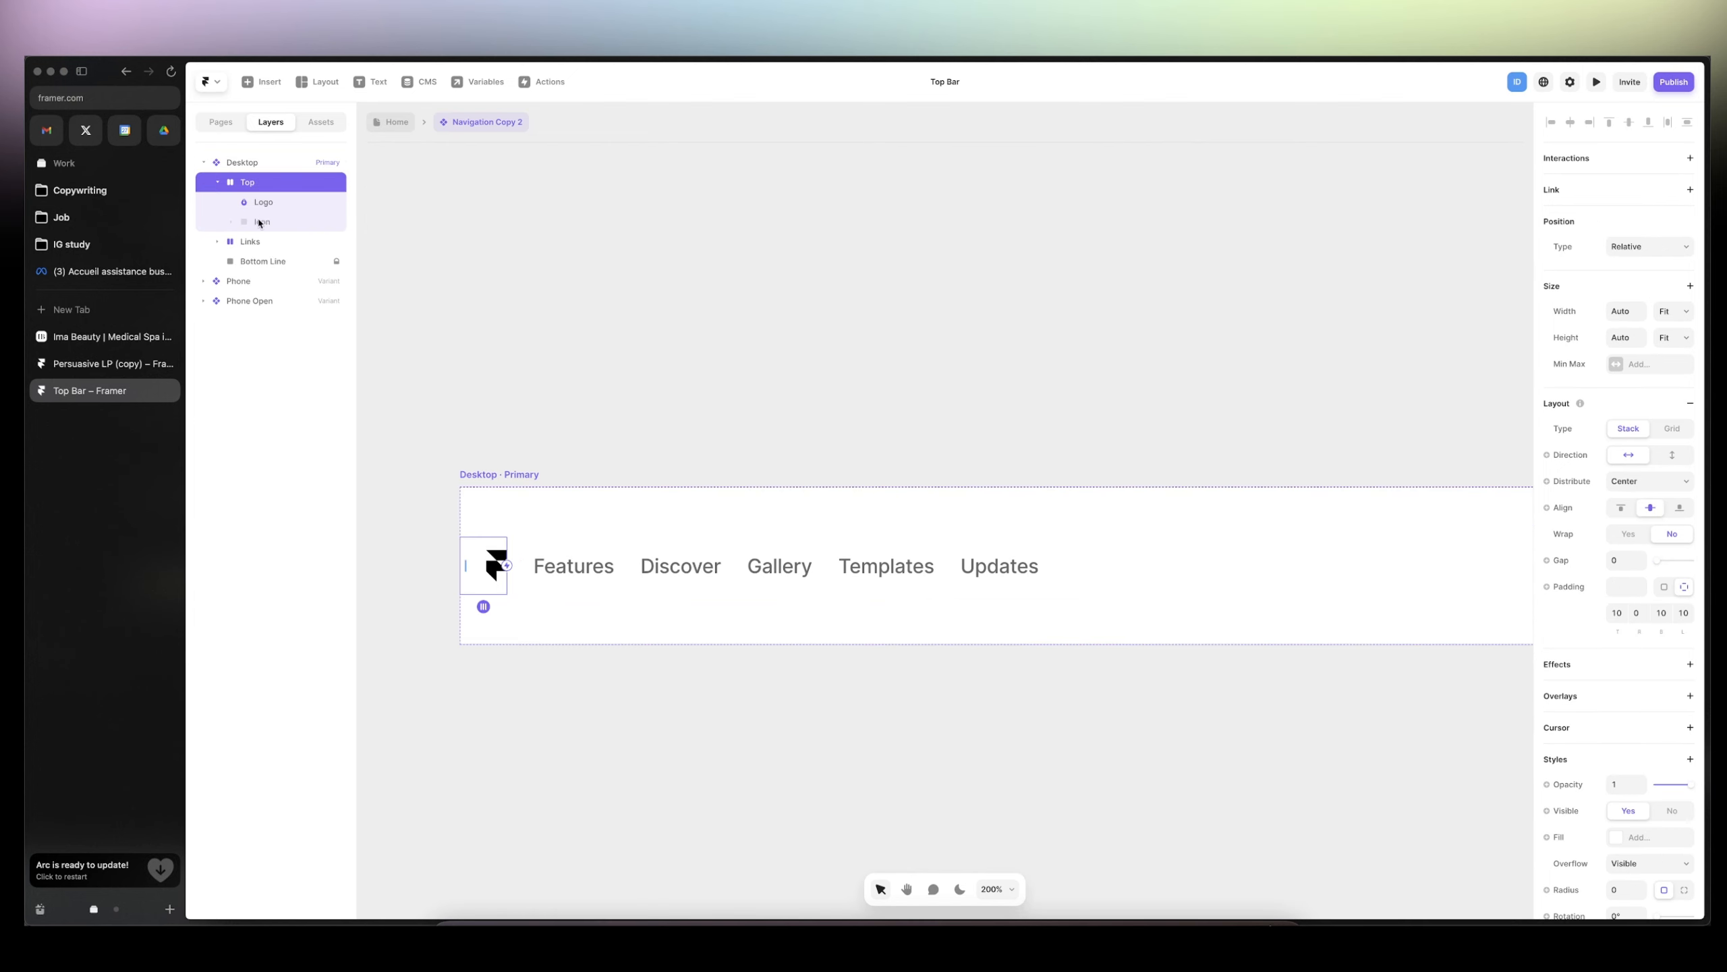
left_click(218, 181)
left_click(251, 202, "shift")
right_click(271, 206)
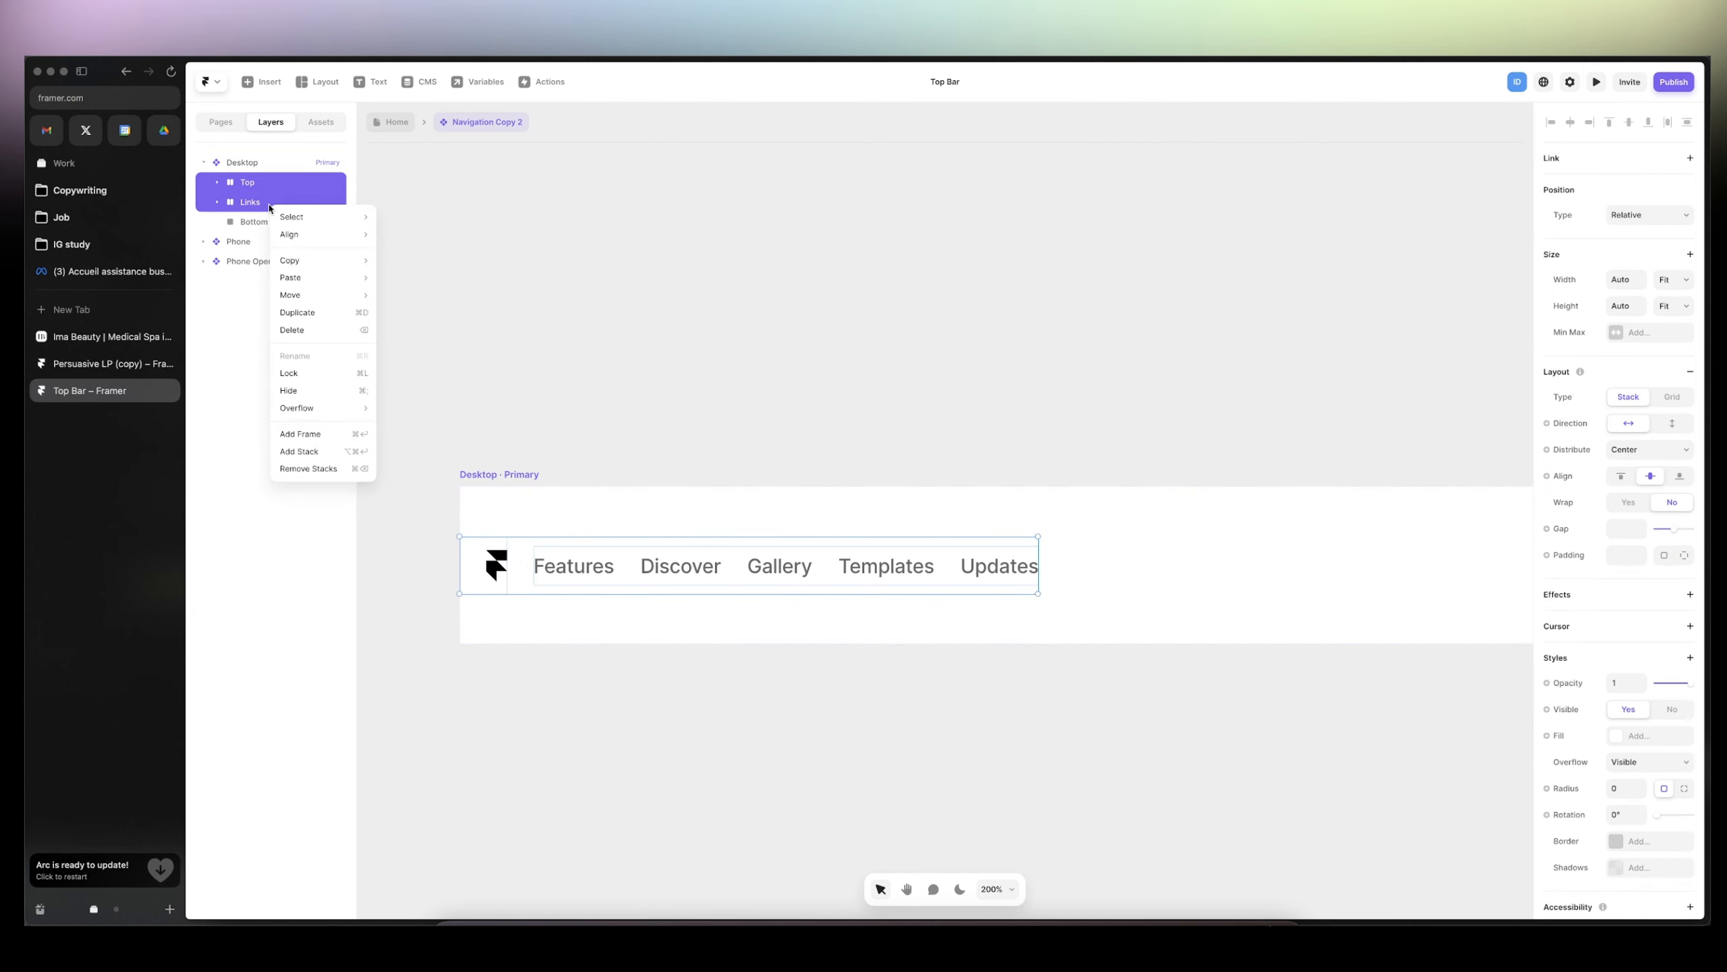
left_click(318, 453)
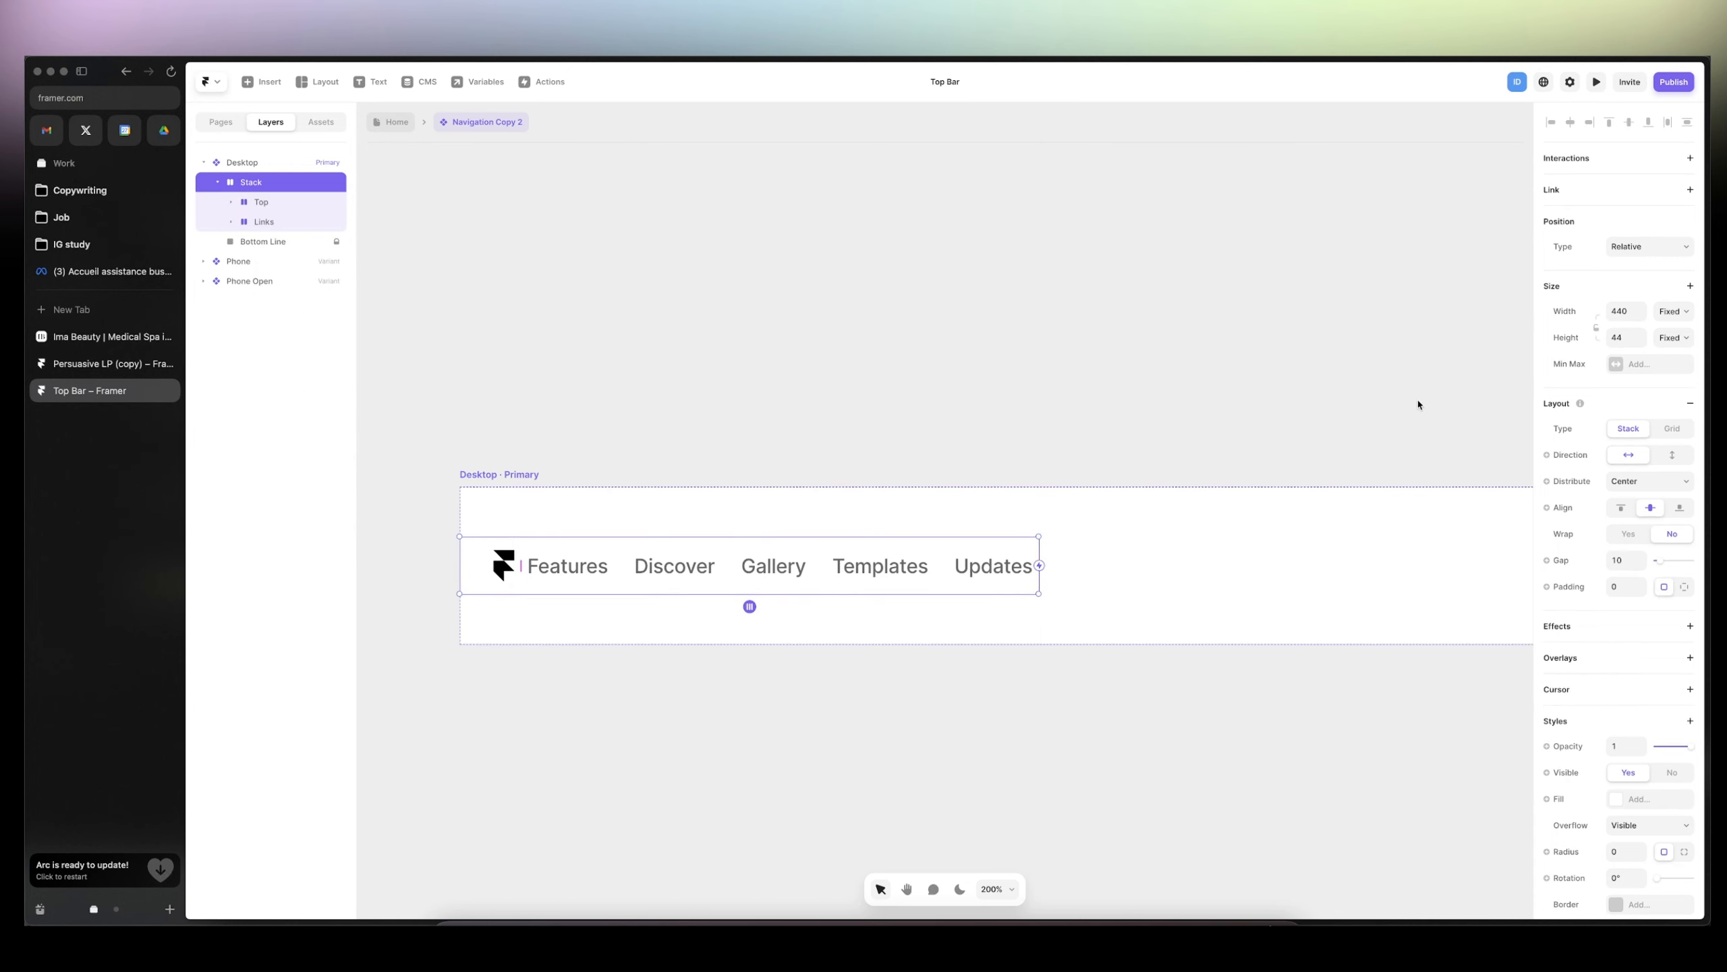
- Set the new stack's width to Fill and its distribution to Space Between
left_click(1673, 311)
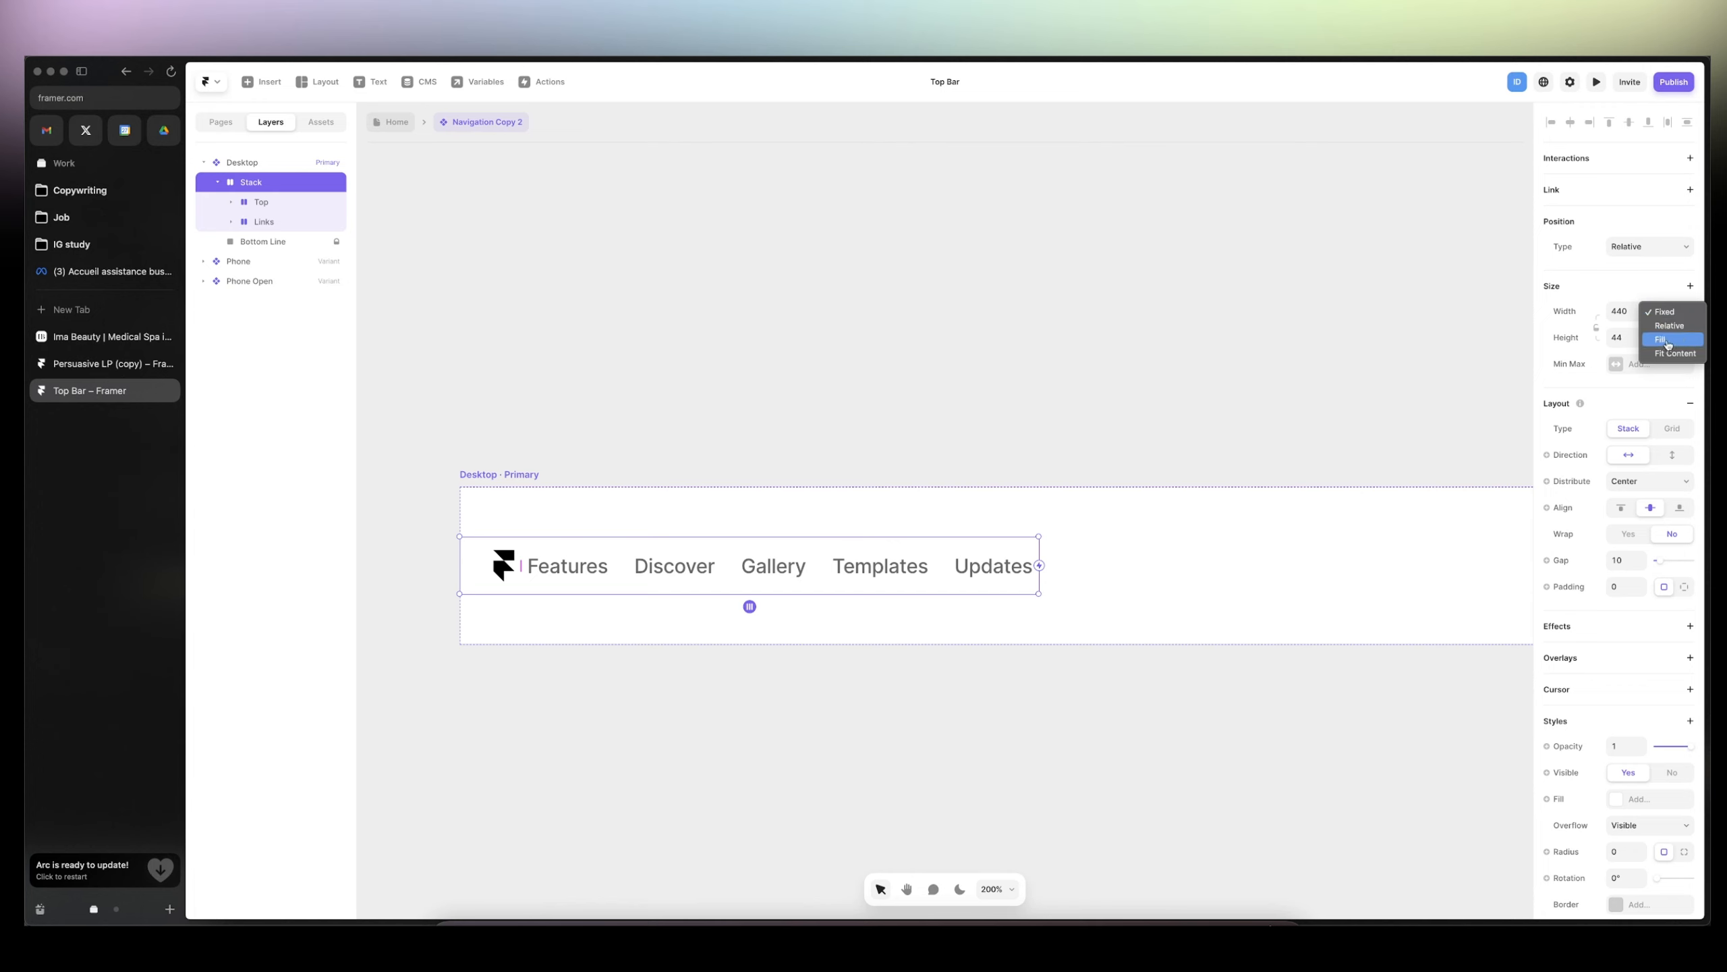
left_click(1667, 344)
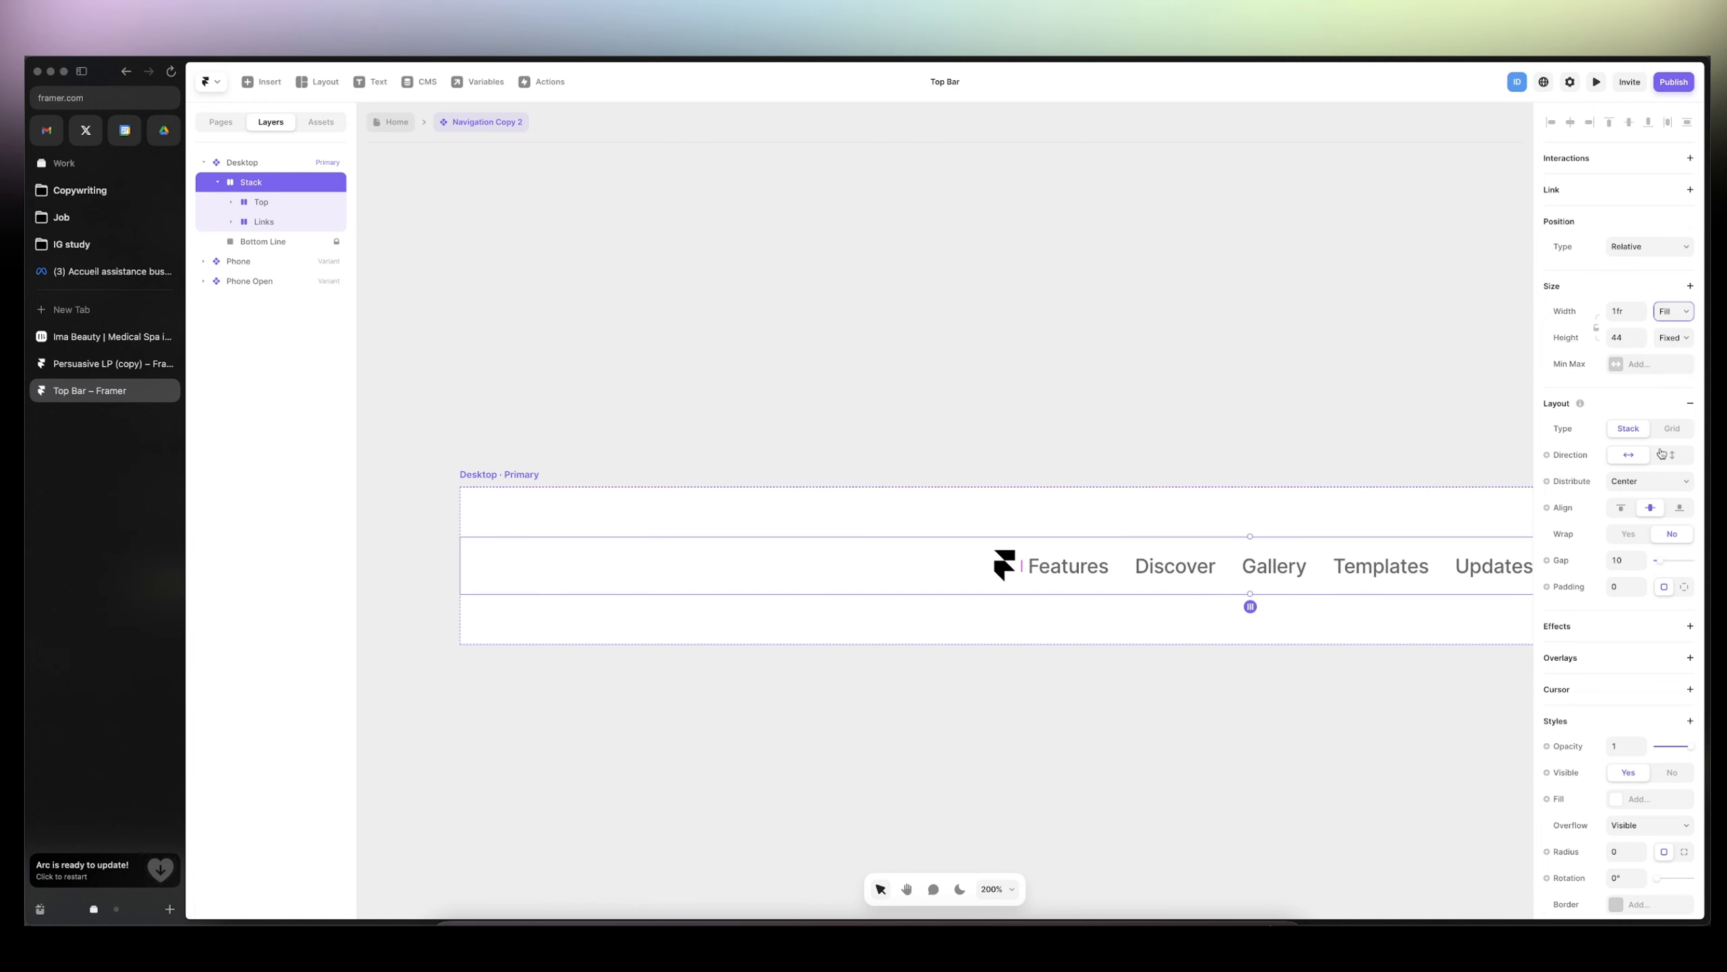
left_click(1673, 485)
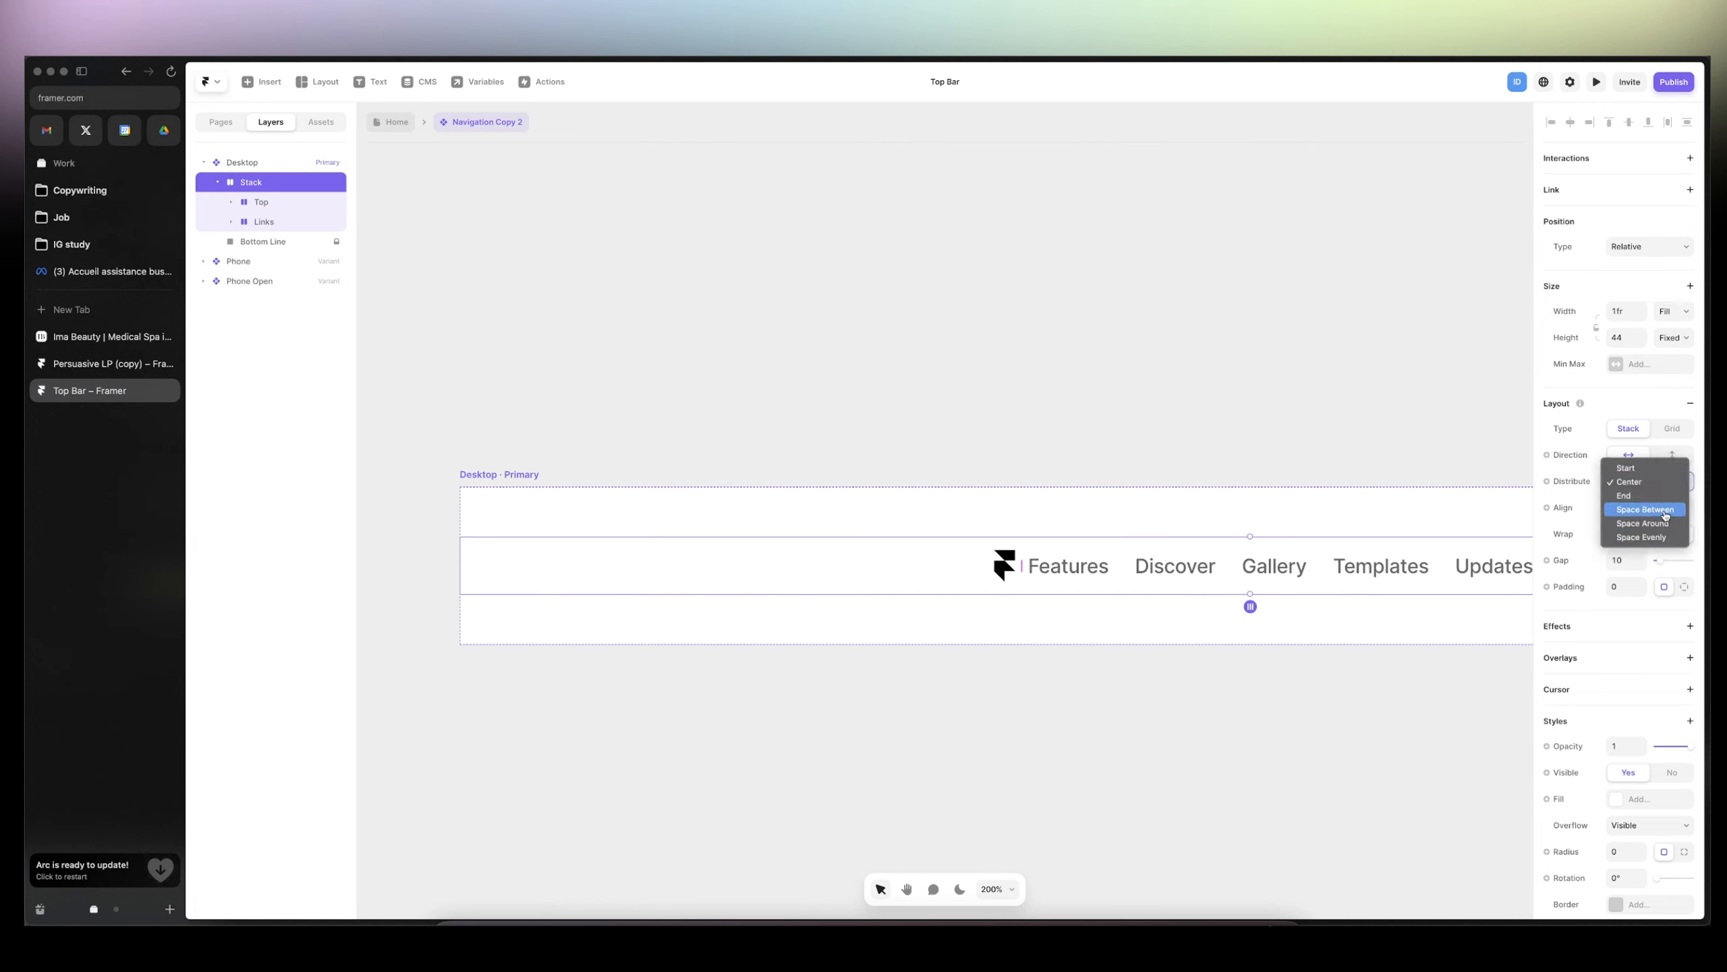
left_click(1665, 514)
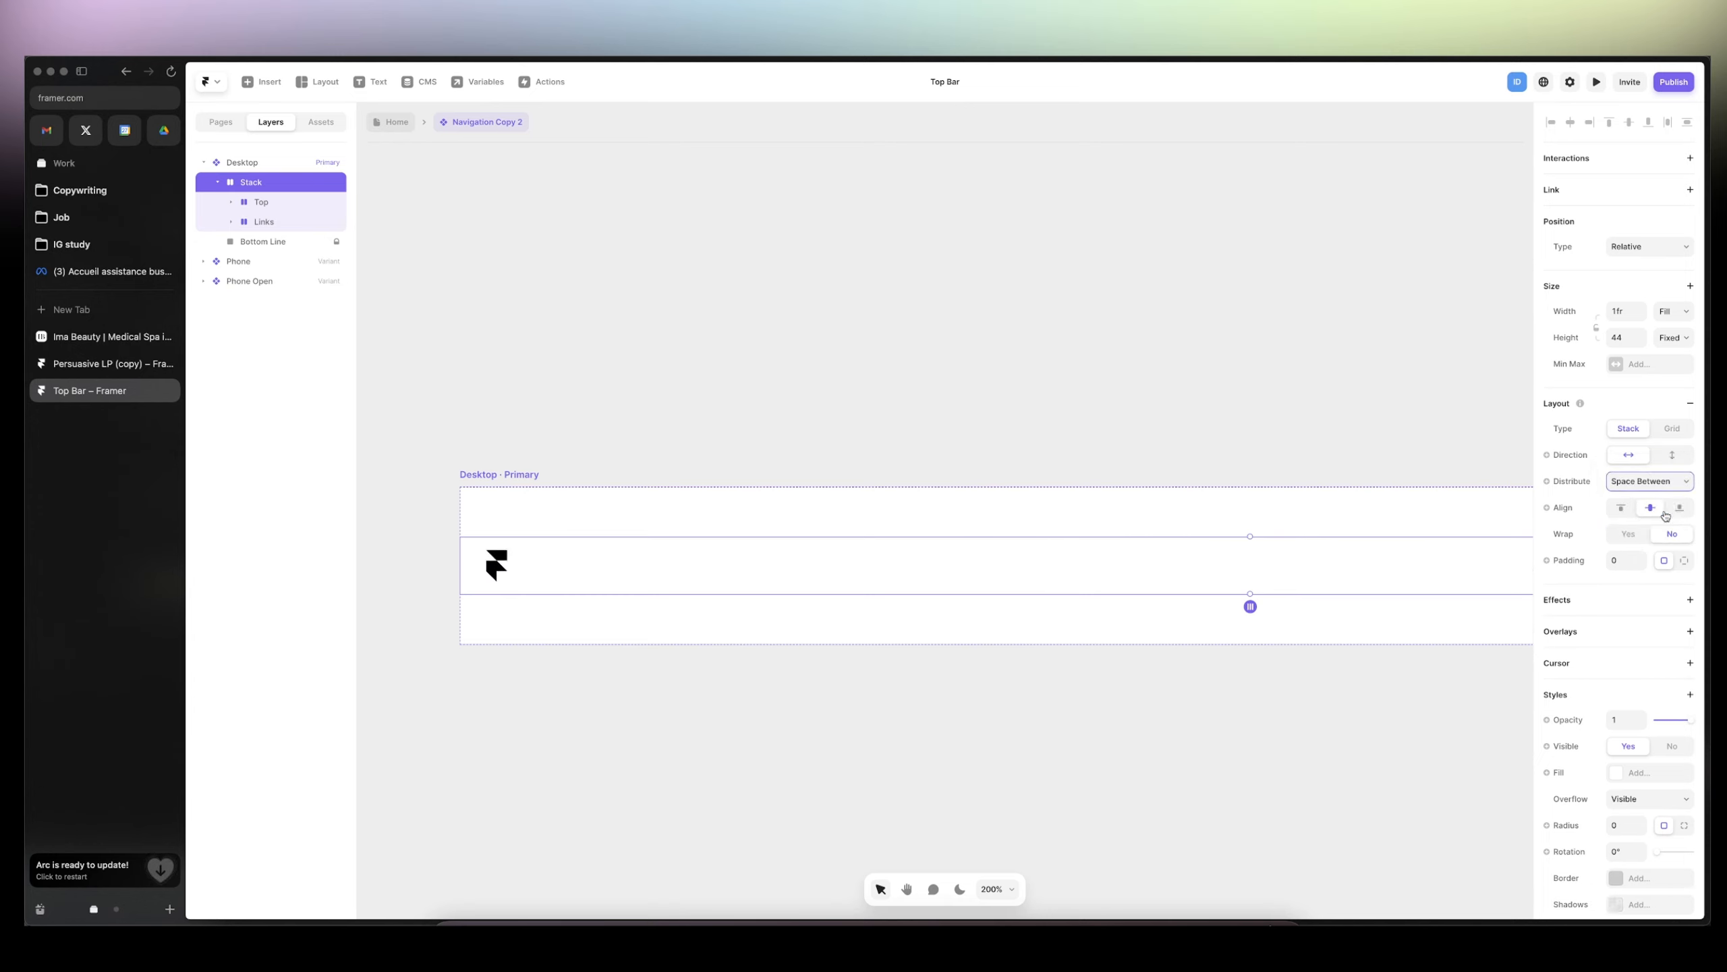
- Give the stack holding the logo and links individual padding of 12 on its left and right sides
left_click(1301, 447)
scroll(1300, 448, "down", 5)
scroll(1145, 524, "up", 2)
left_click(1093, 547)
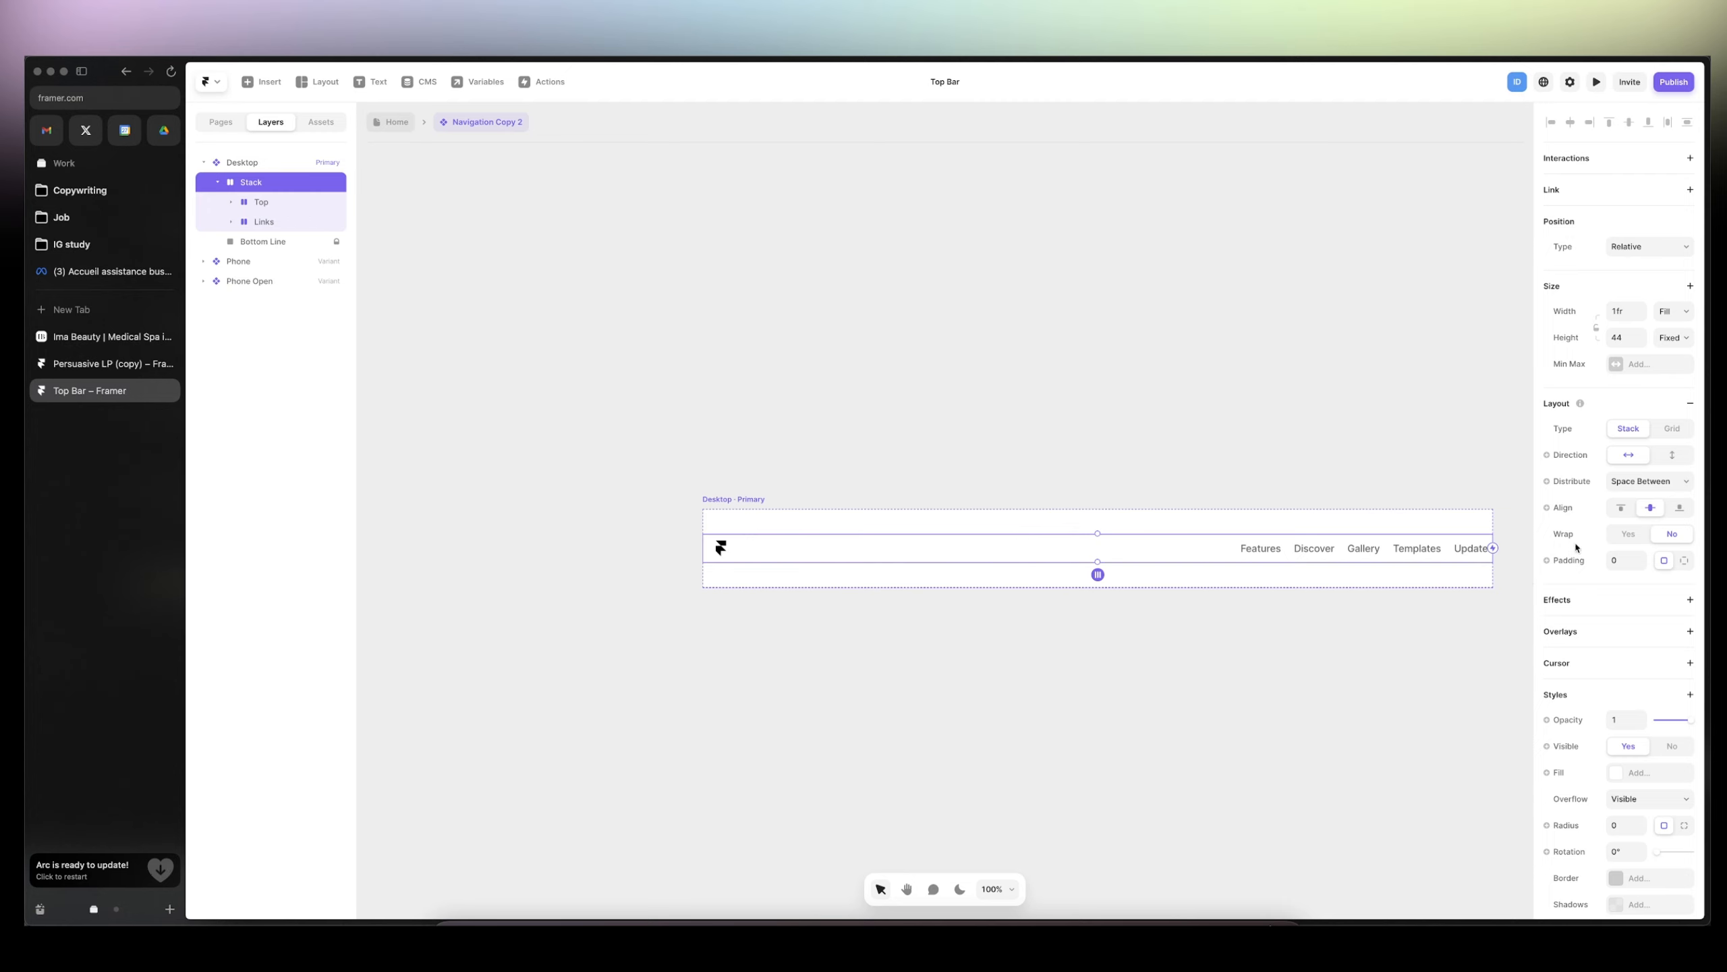
left_click(1684, 560)
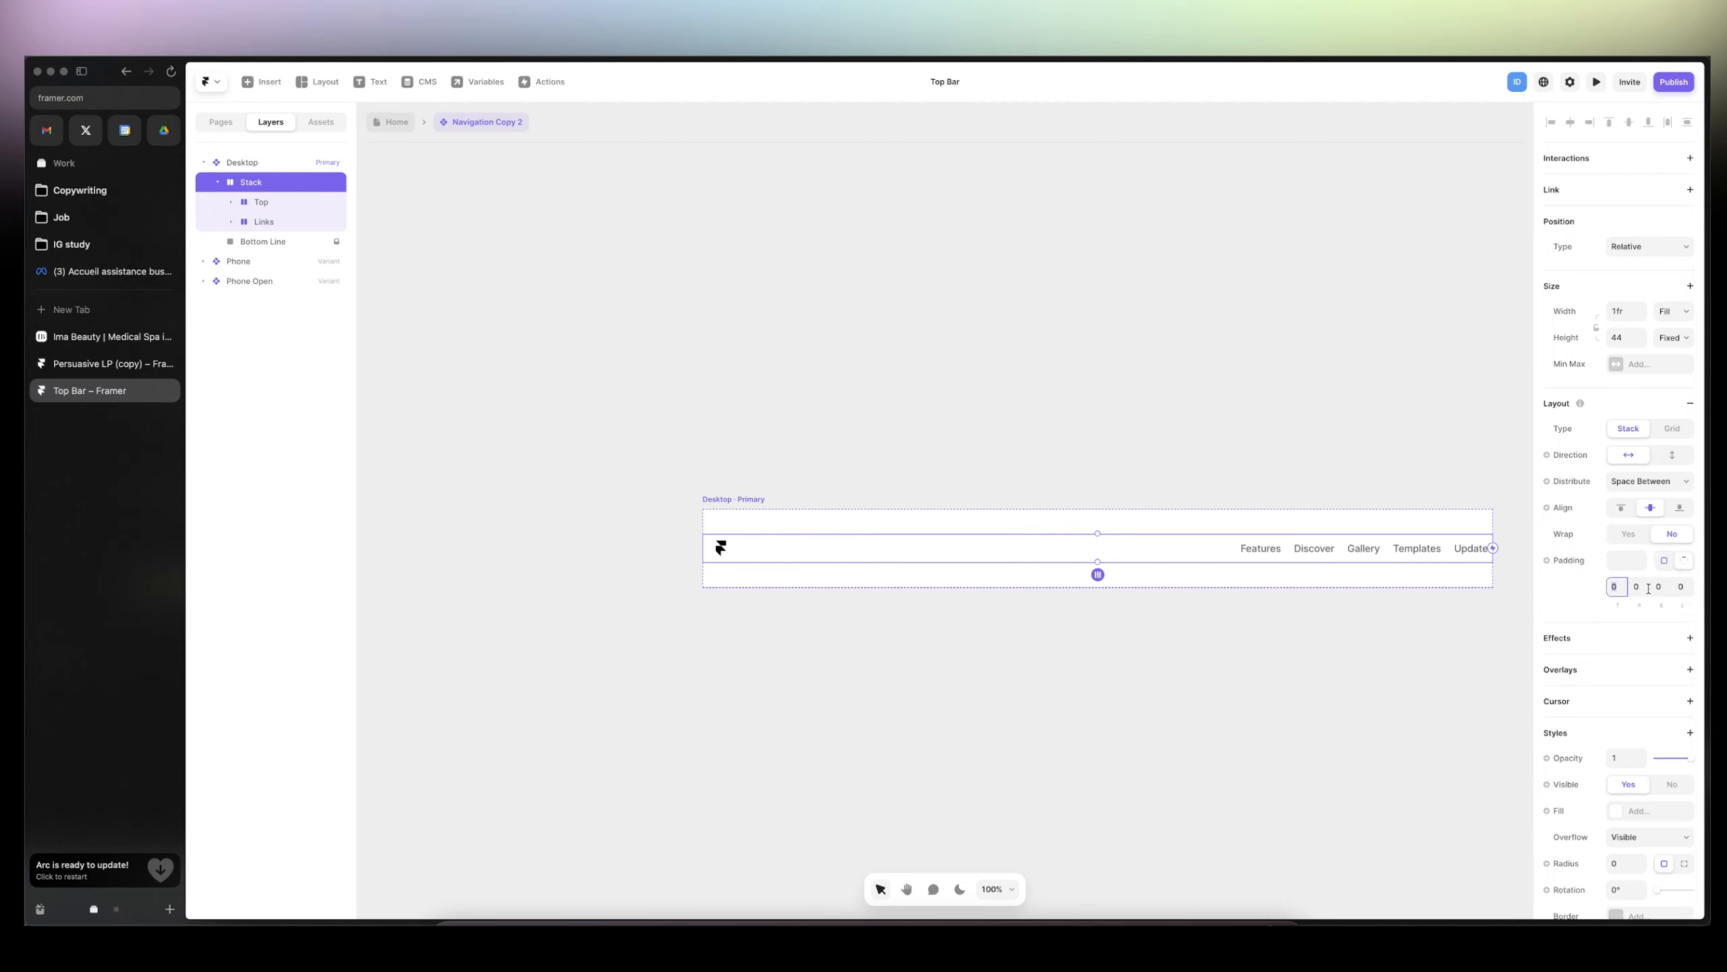
left_click(1683, 586)
type("12")
left_click(1632, 586)
type("12")
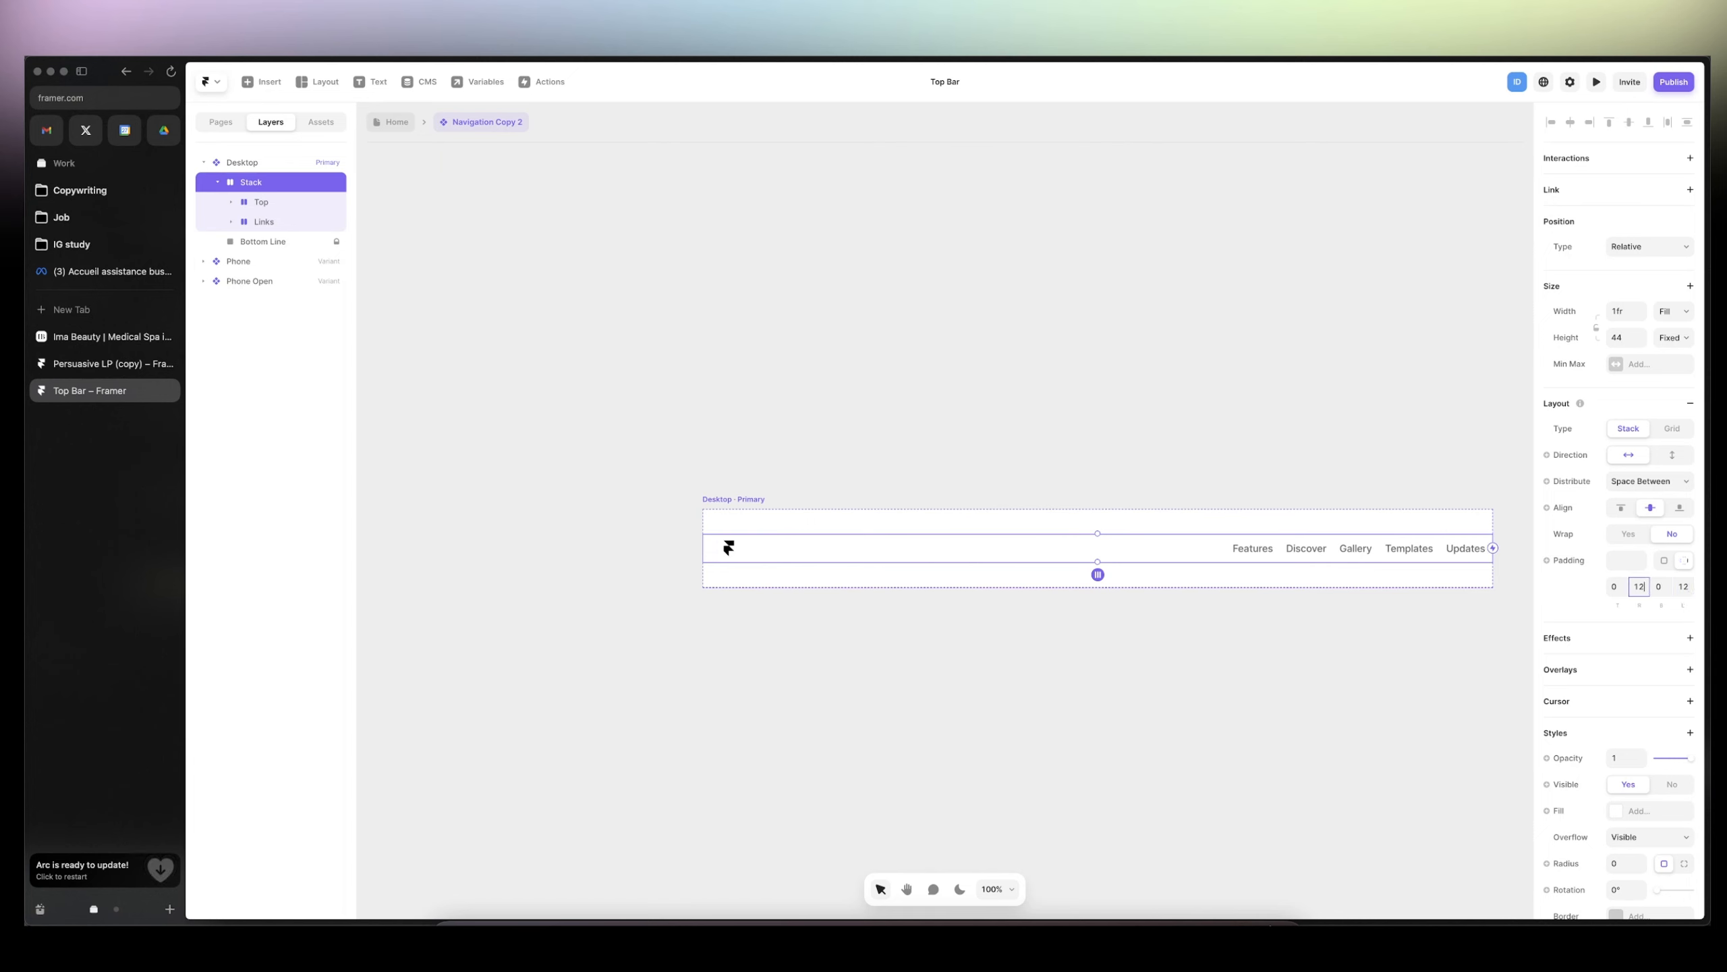
- Draw a frame about 1141 by 18 px as the Desktop variant's first layer and switch the variant's layout direction to vertical
left_click(753, 502)
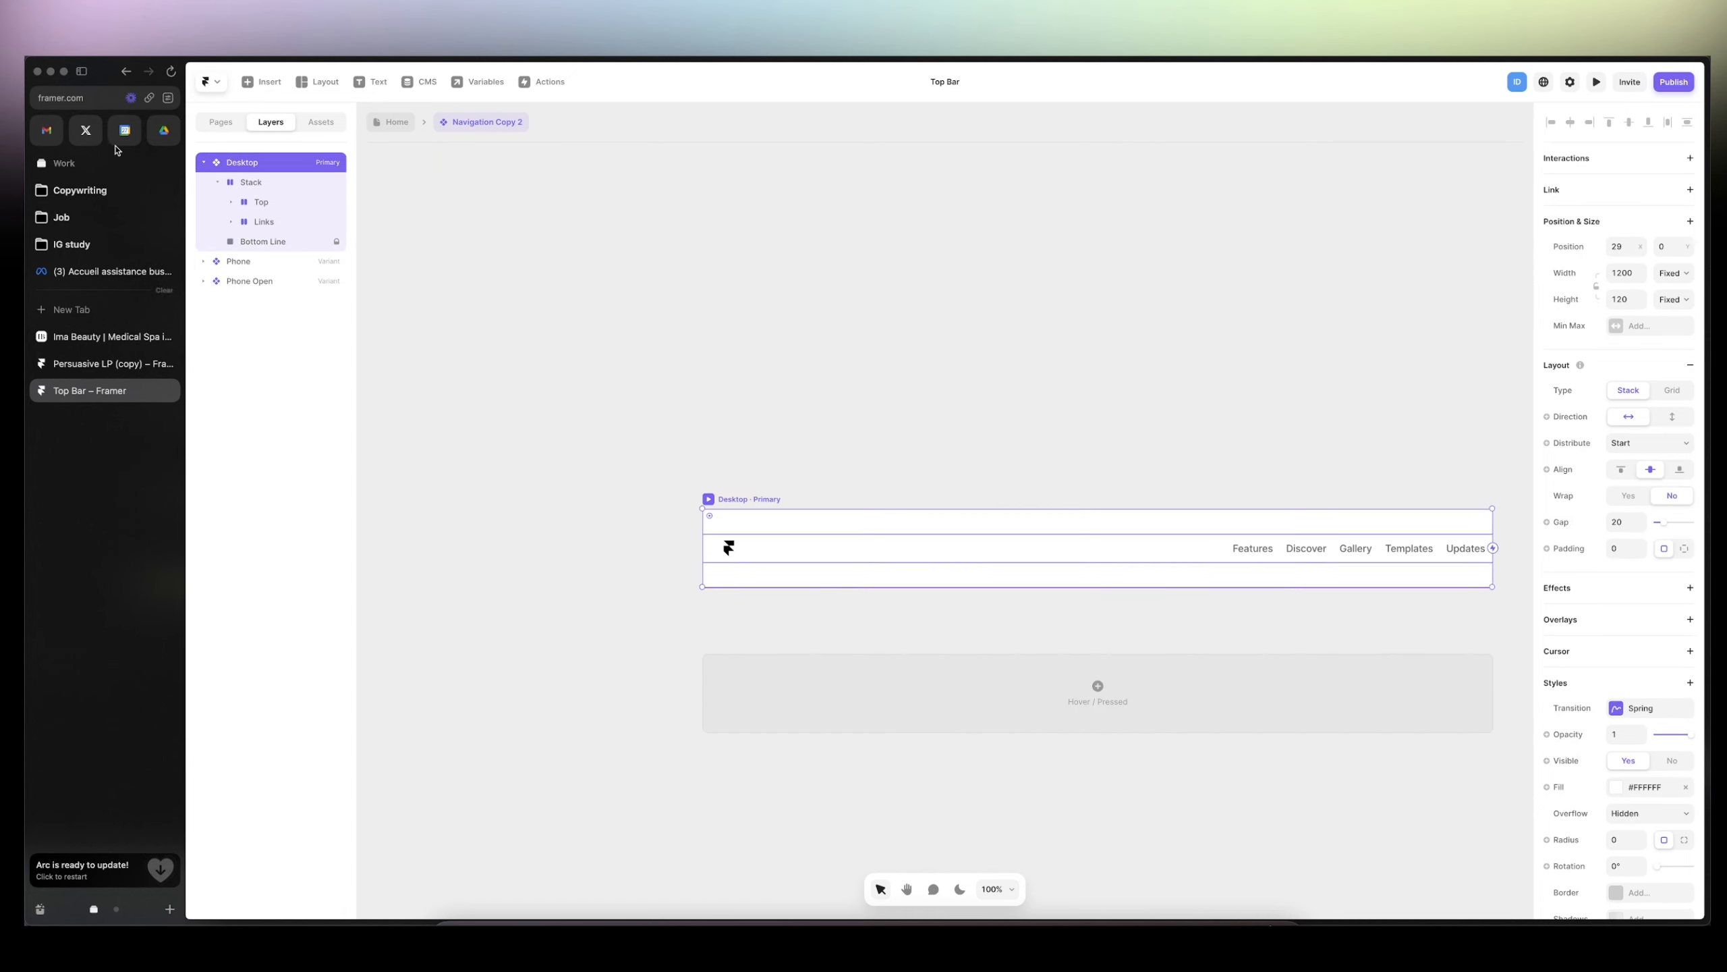
left_click(220, 184)
key("f")
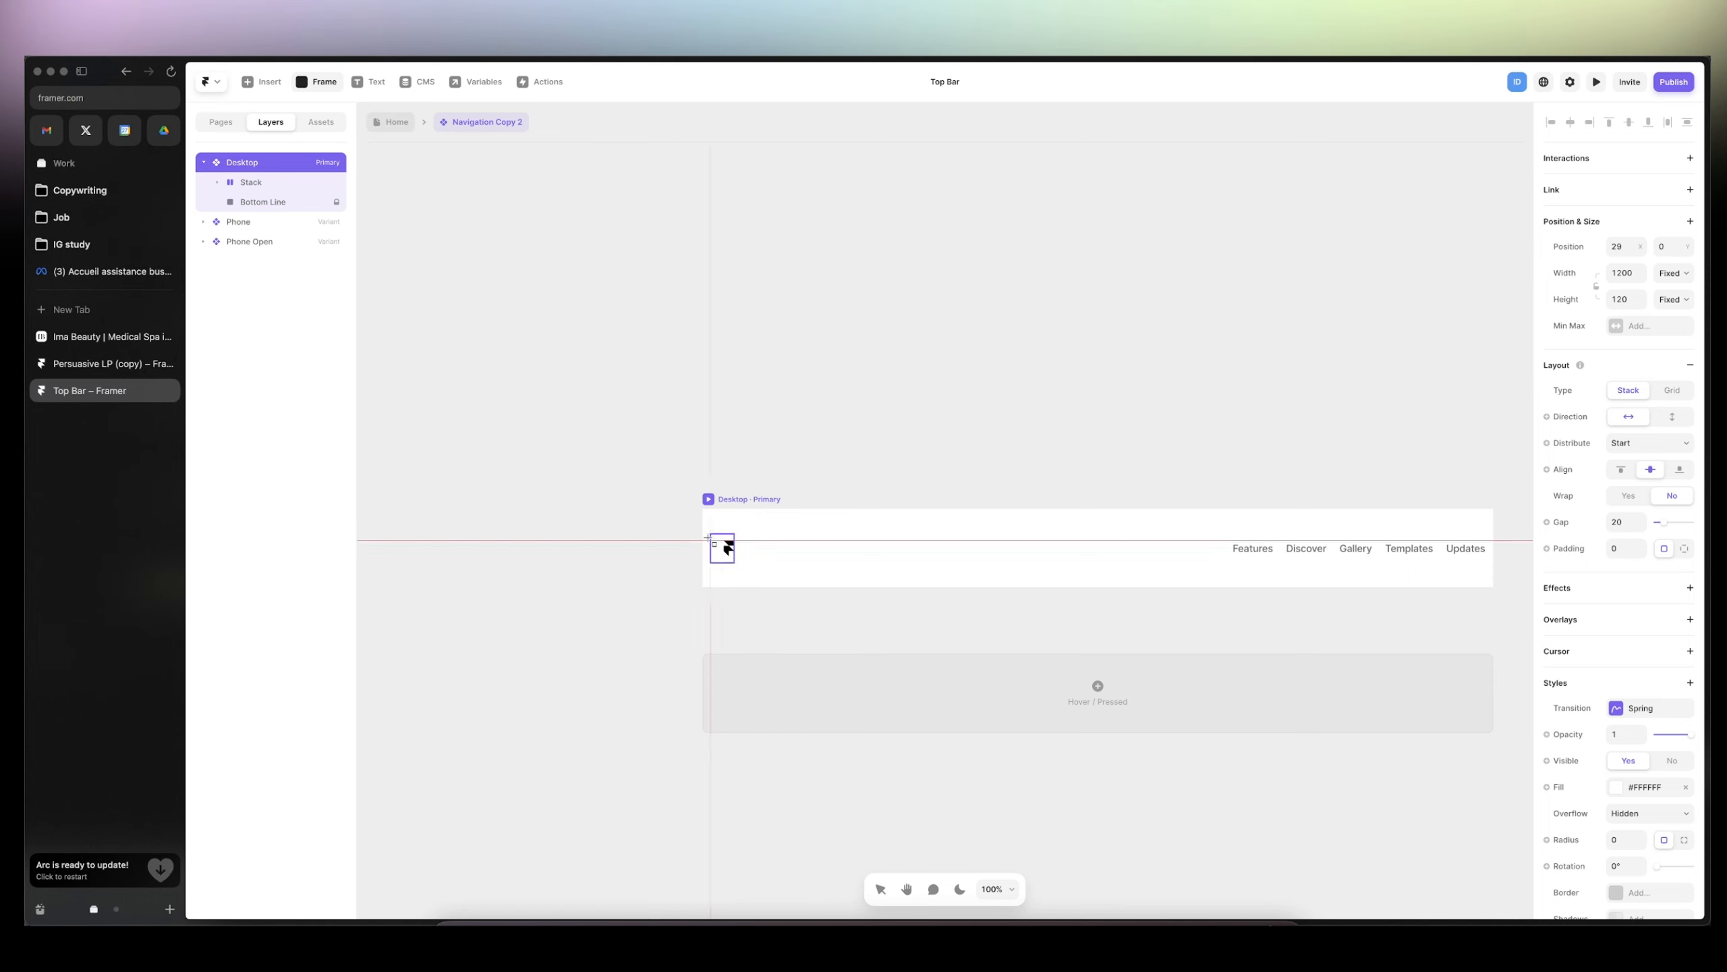
key("Escape")
key("f")
mouse_move(718, 520)
left_mouse_down()
mouse_move(1547, 535)
mouse_move(1449, 533)
left_mouse_up()
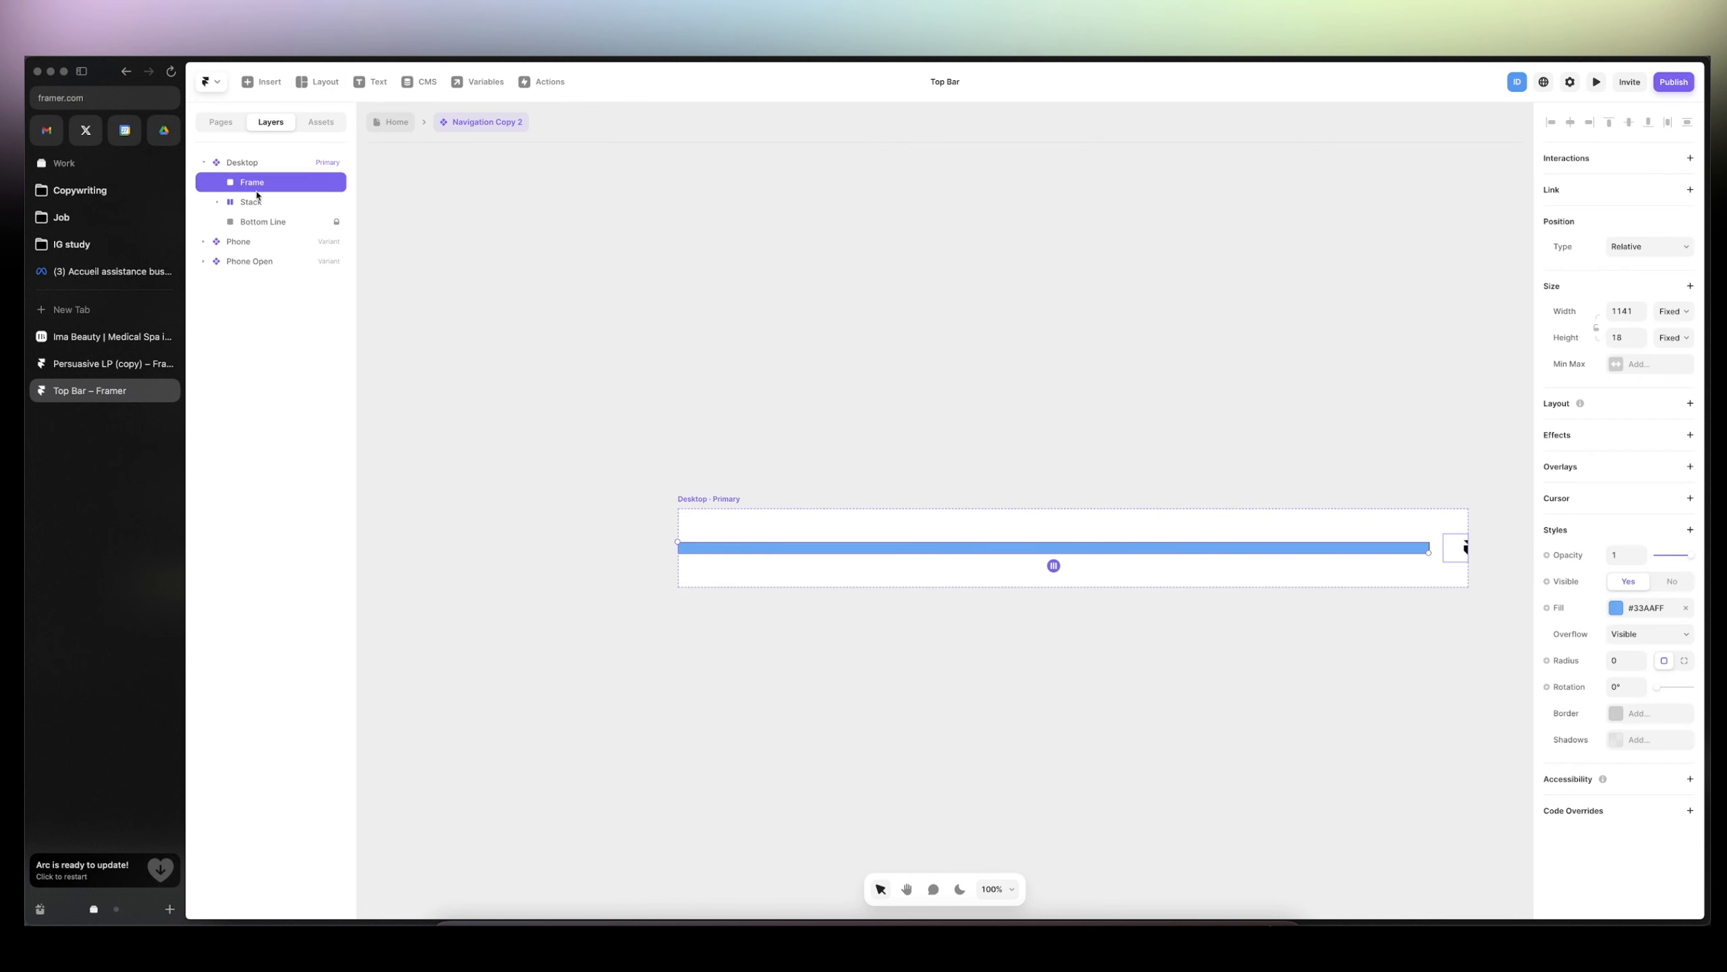
left_click(244, 163)
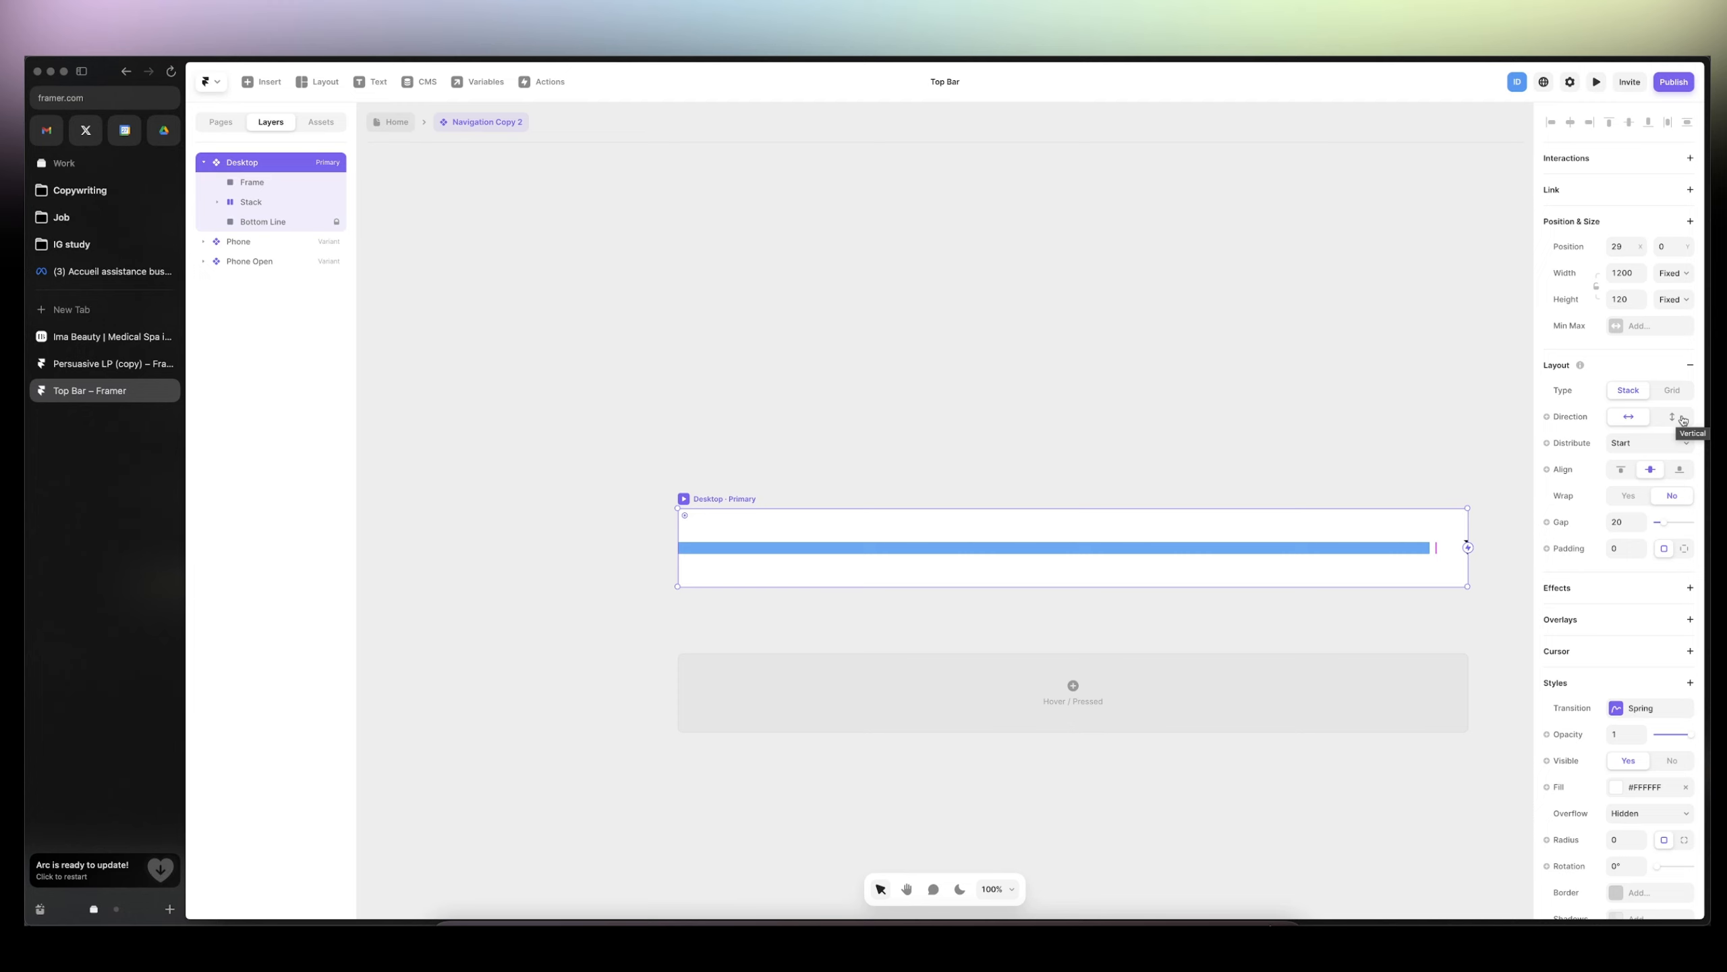
left_click(1679, 419)
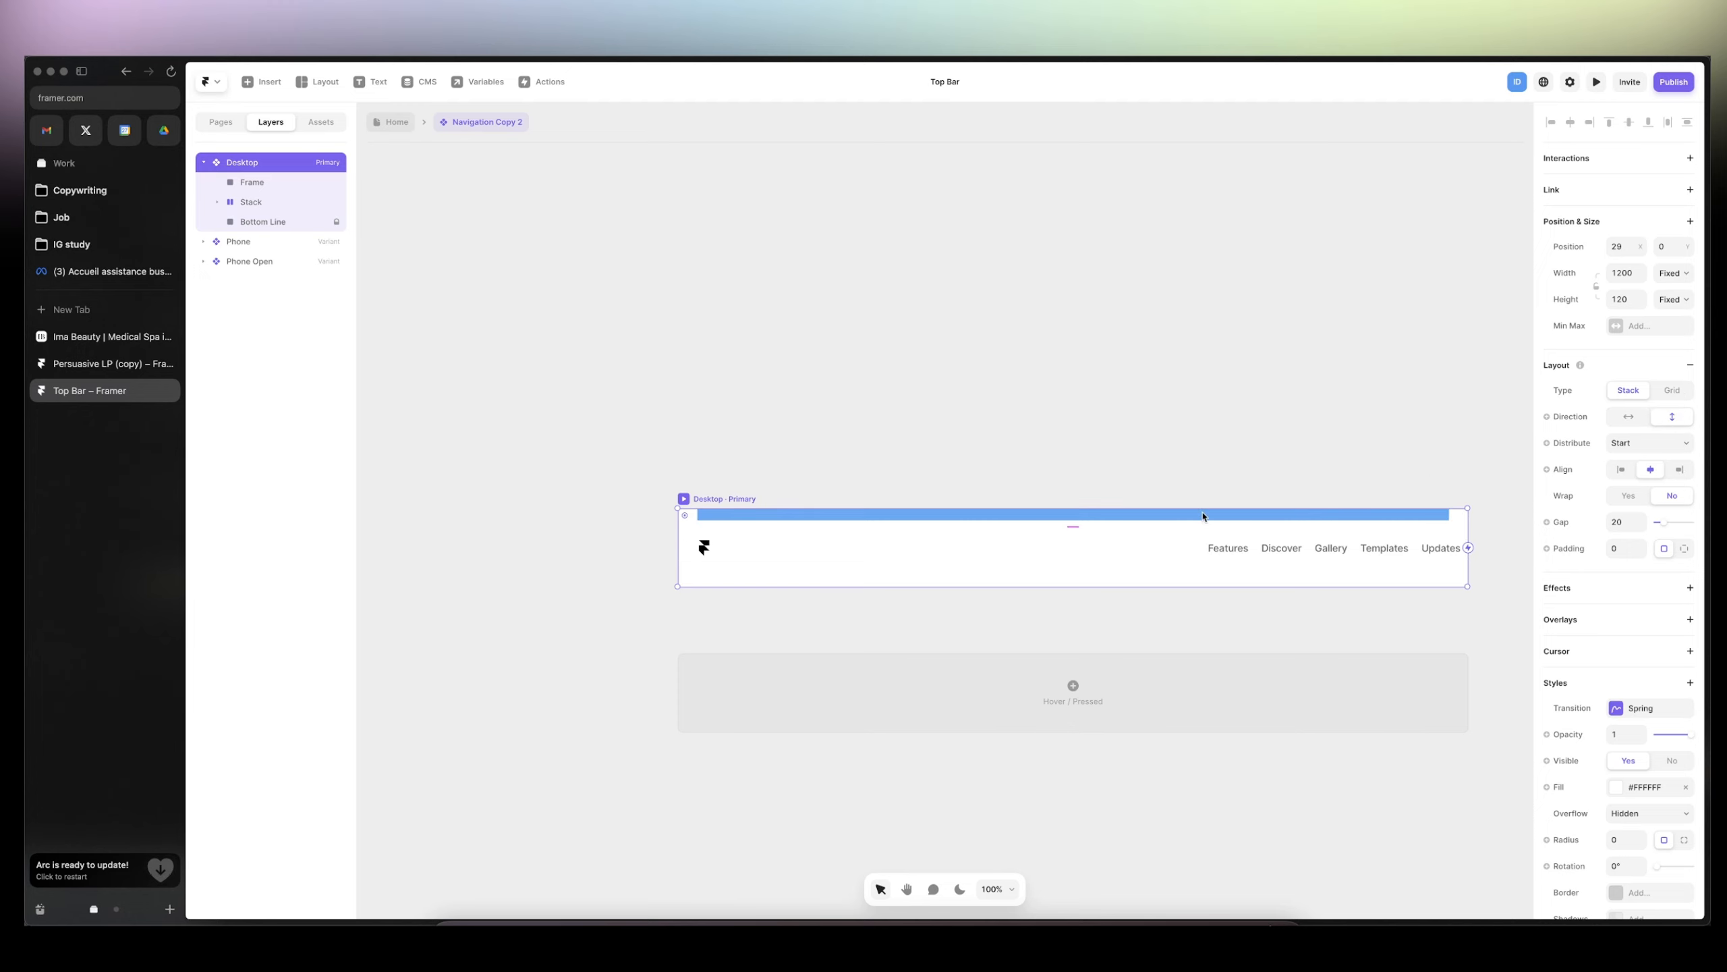
- Set the new blue frame's width to Fill and add a stack layout to it
left_click(274, 185)
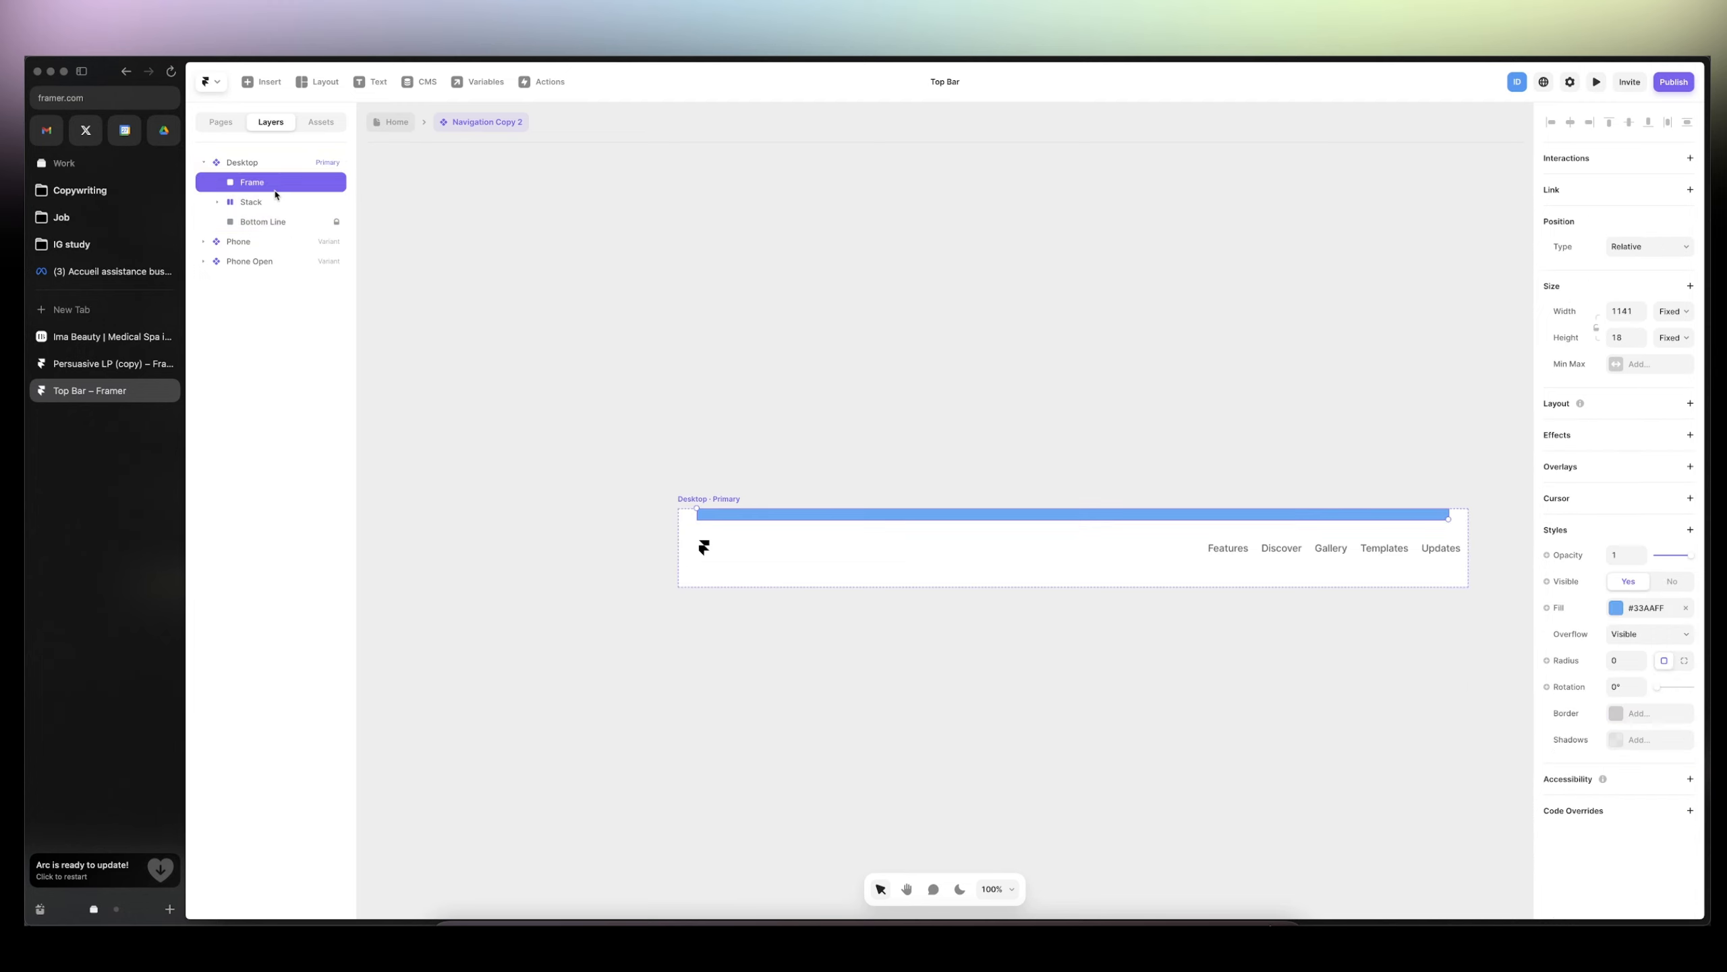
left_click(1630, 311)
left_click(1678, 311)
left_click(1665, 343)
left_click(1691, 404)
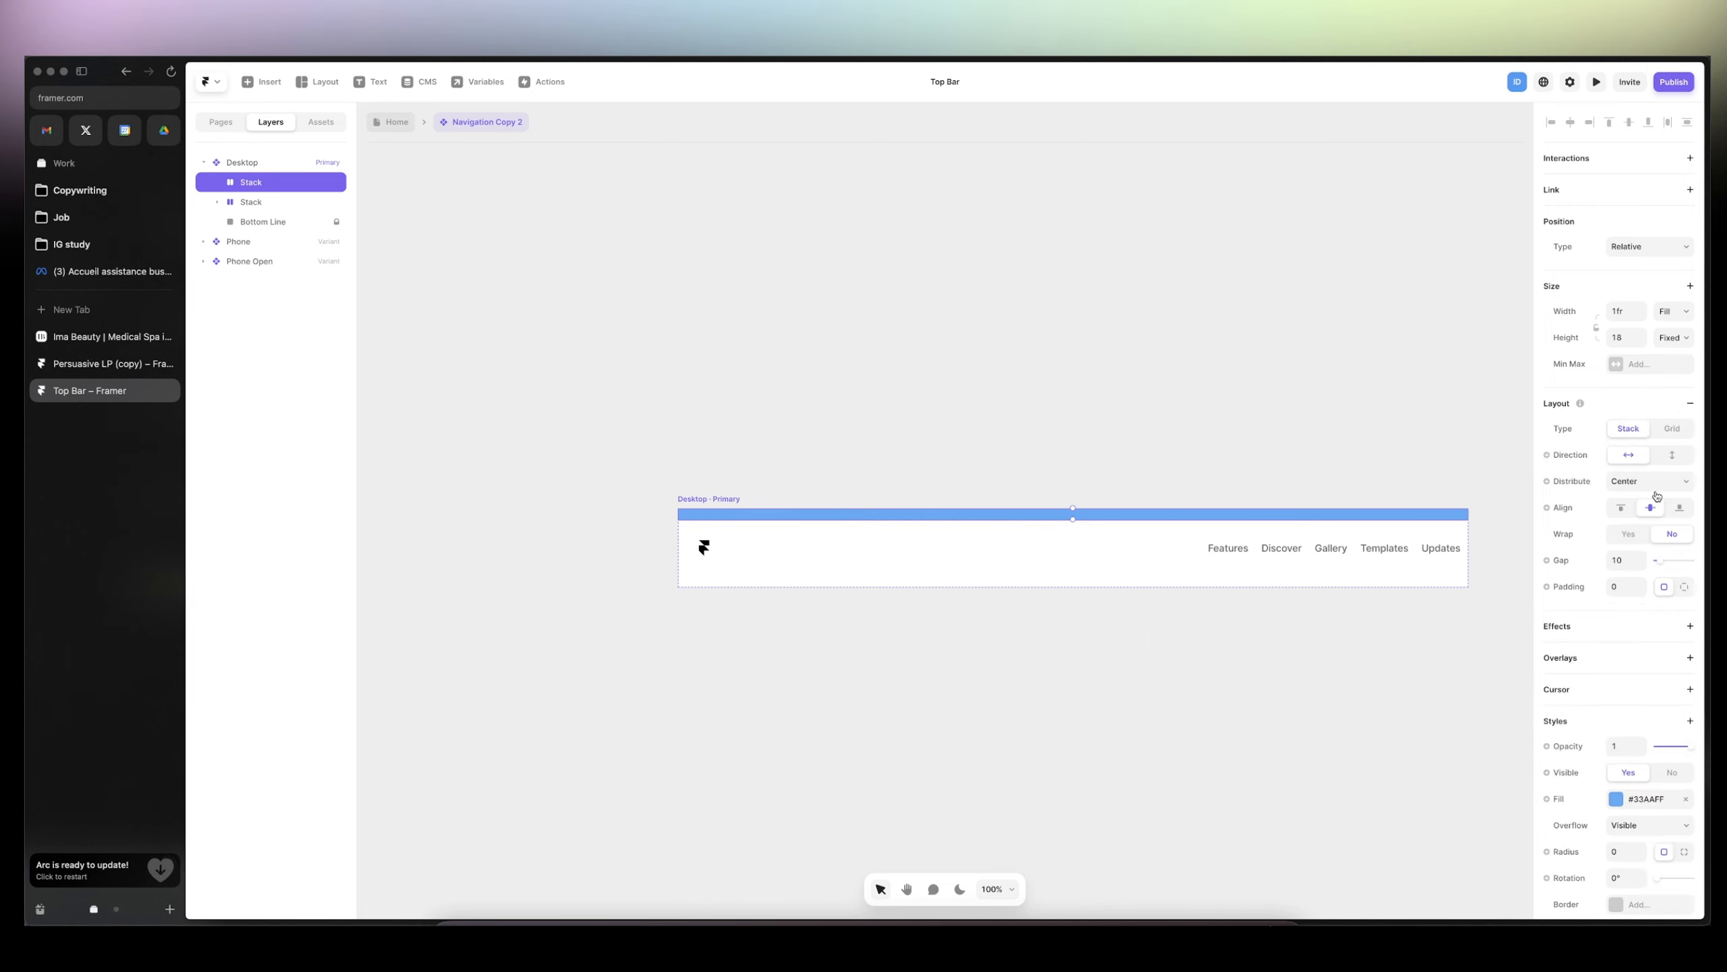
- Set the blue bar's height to 35
left_click(1626, 338)
type("35")
key("Return")
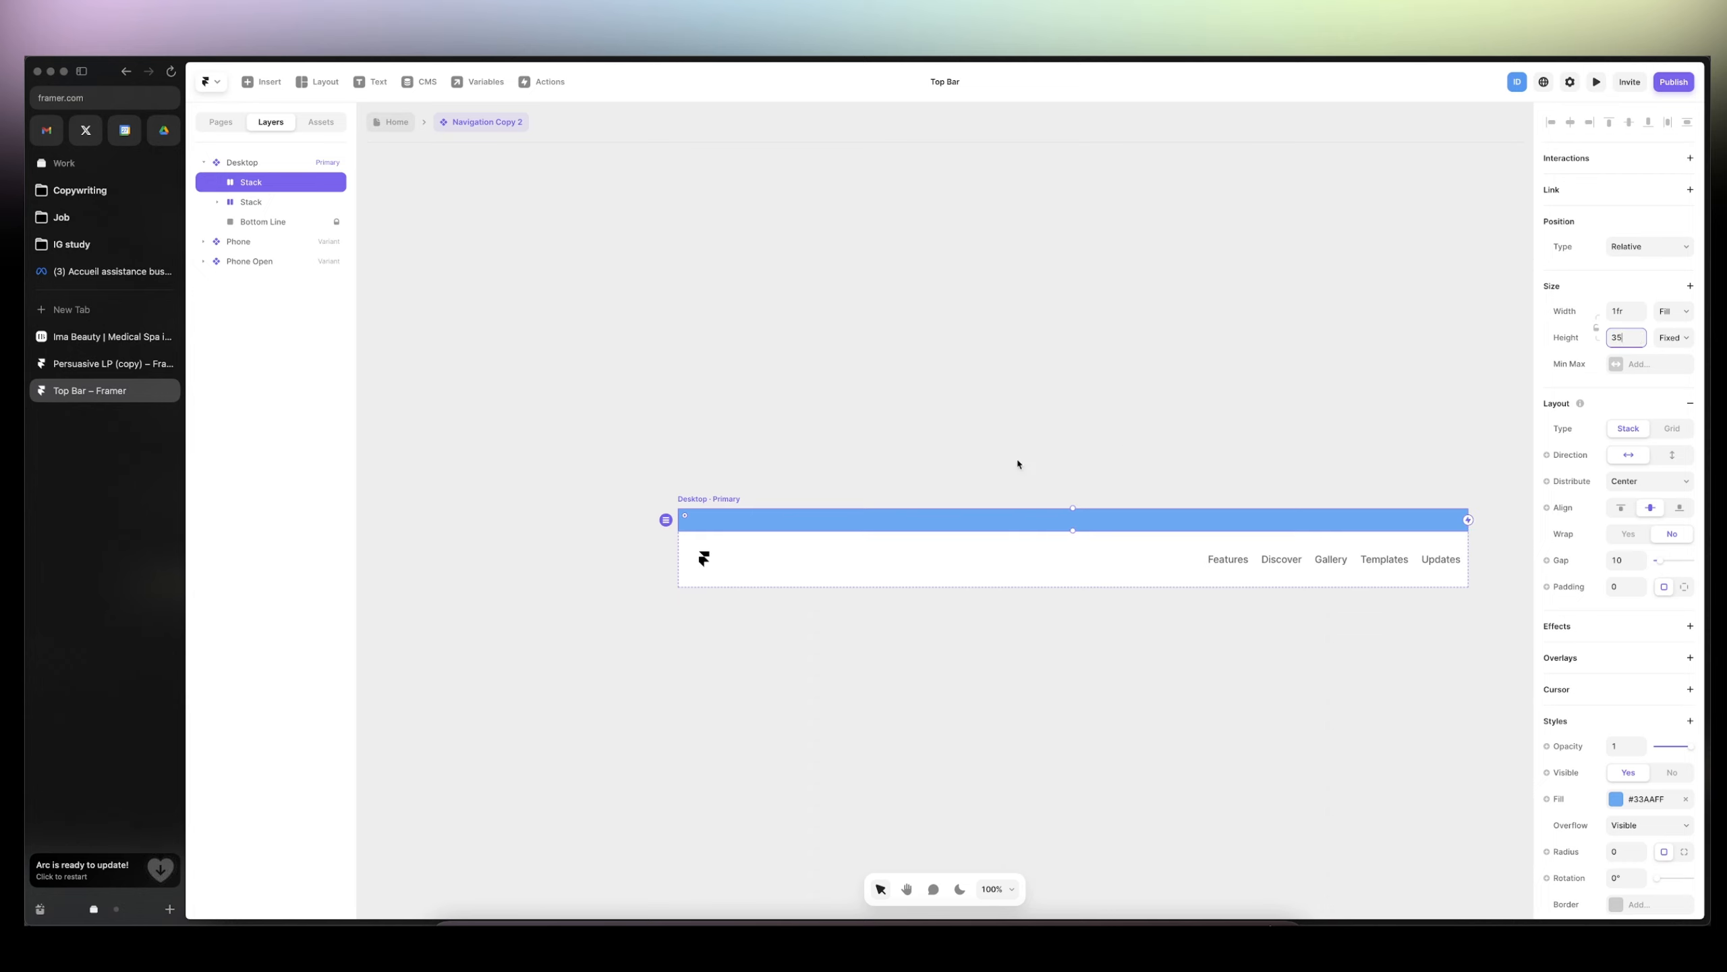
- Change the blue bar's fill to a pale peach colour, about #FFEDCC
left_click(1616, 799)
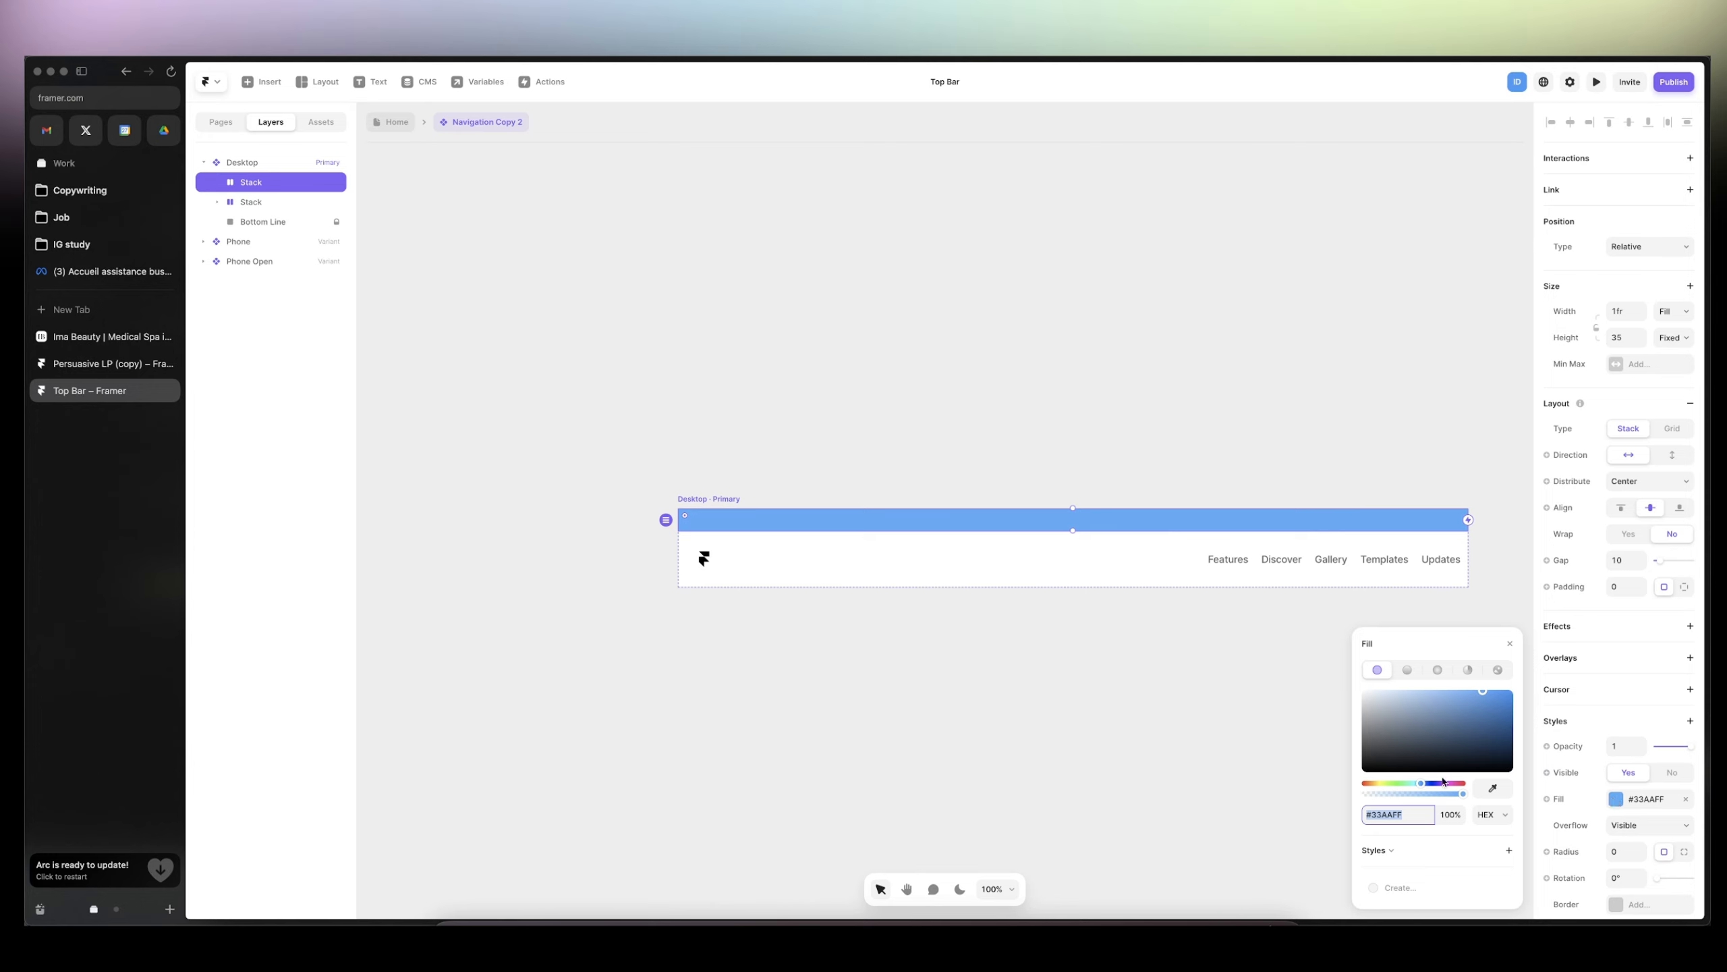
left_click_drag(1388, 784, 1378, 784)
left_click_drag(1469, 699, 1432, 690)
left_click_drag(1375, 786, 1375, 784)
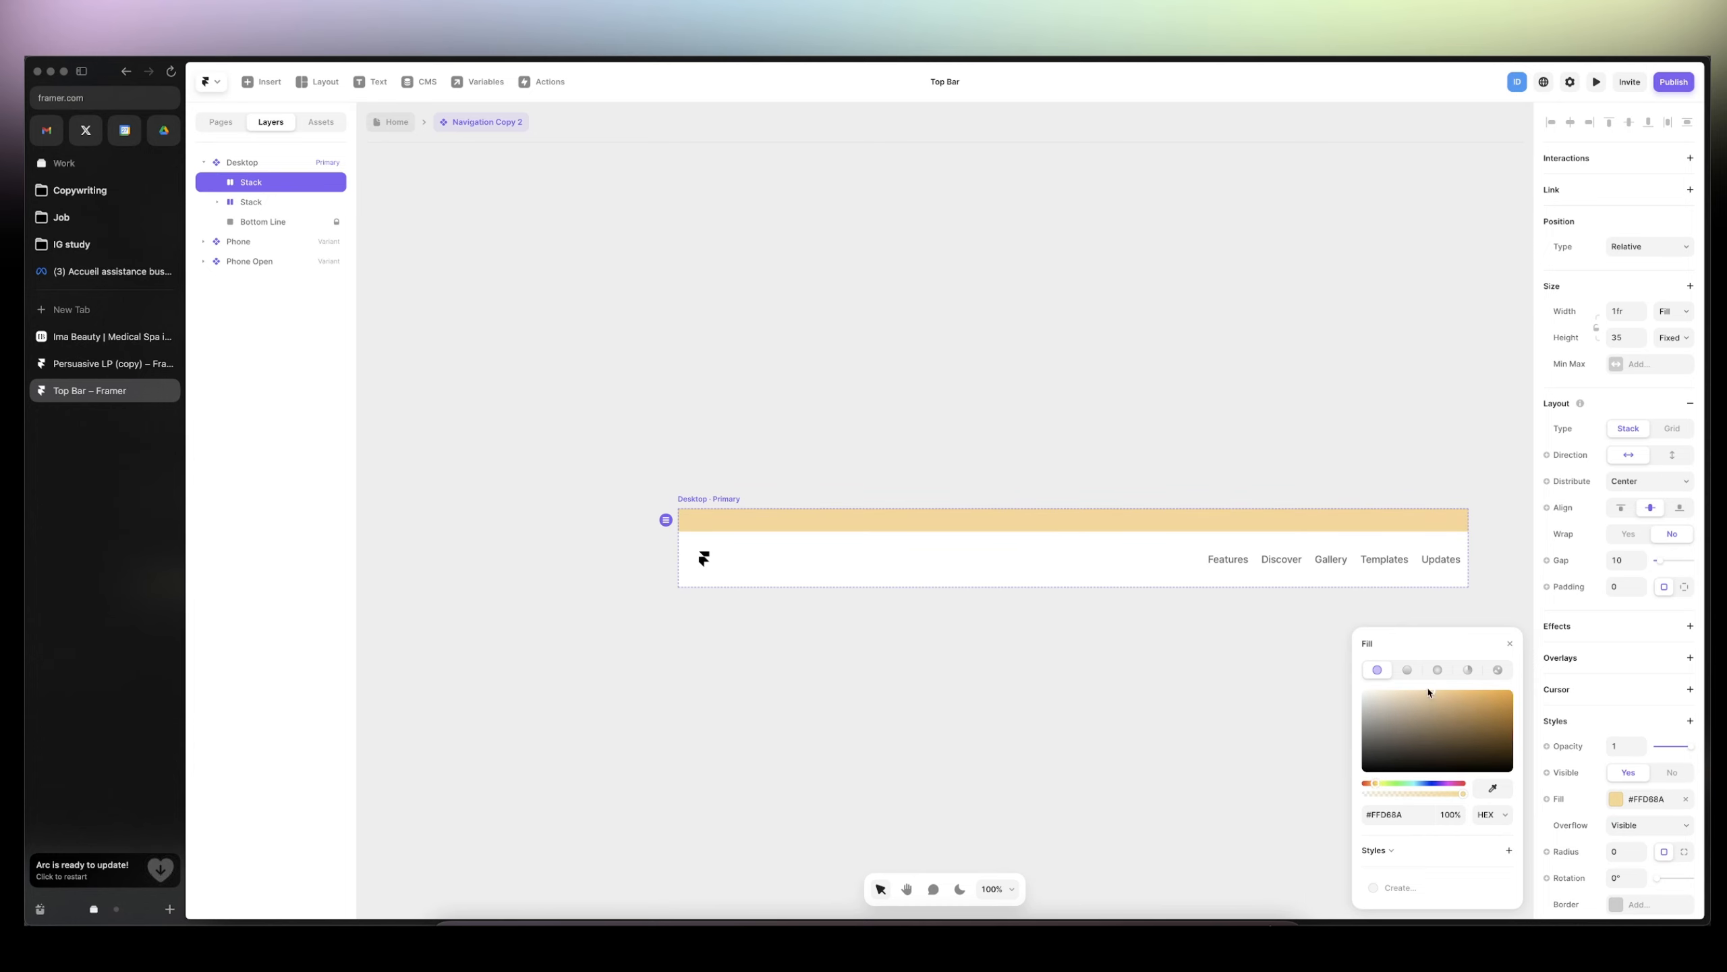
left_click_drag(1411, 699, 1393, 691)
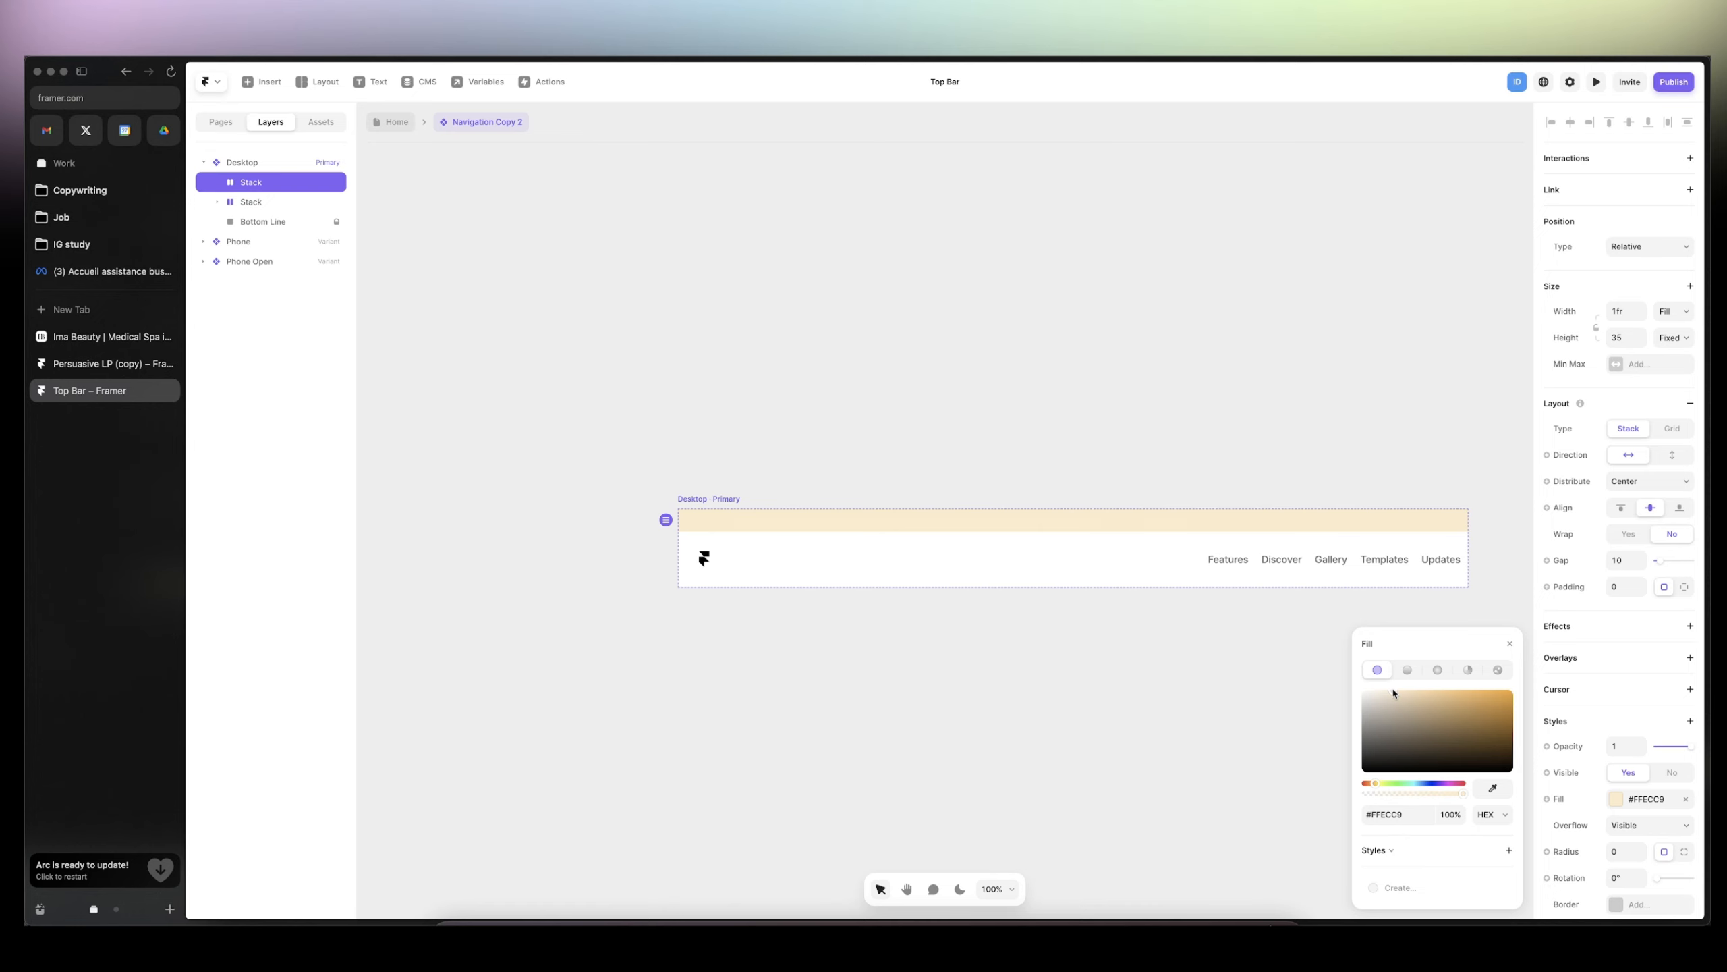
- Add the text "The Holistist Designer Course just dropped - Click to access an early-bird discount" inside the peach bar
key("t")
left_click(1030, 520)
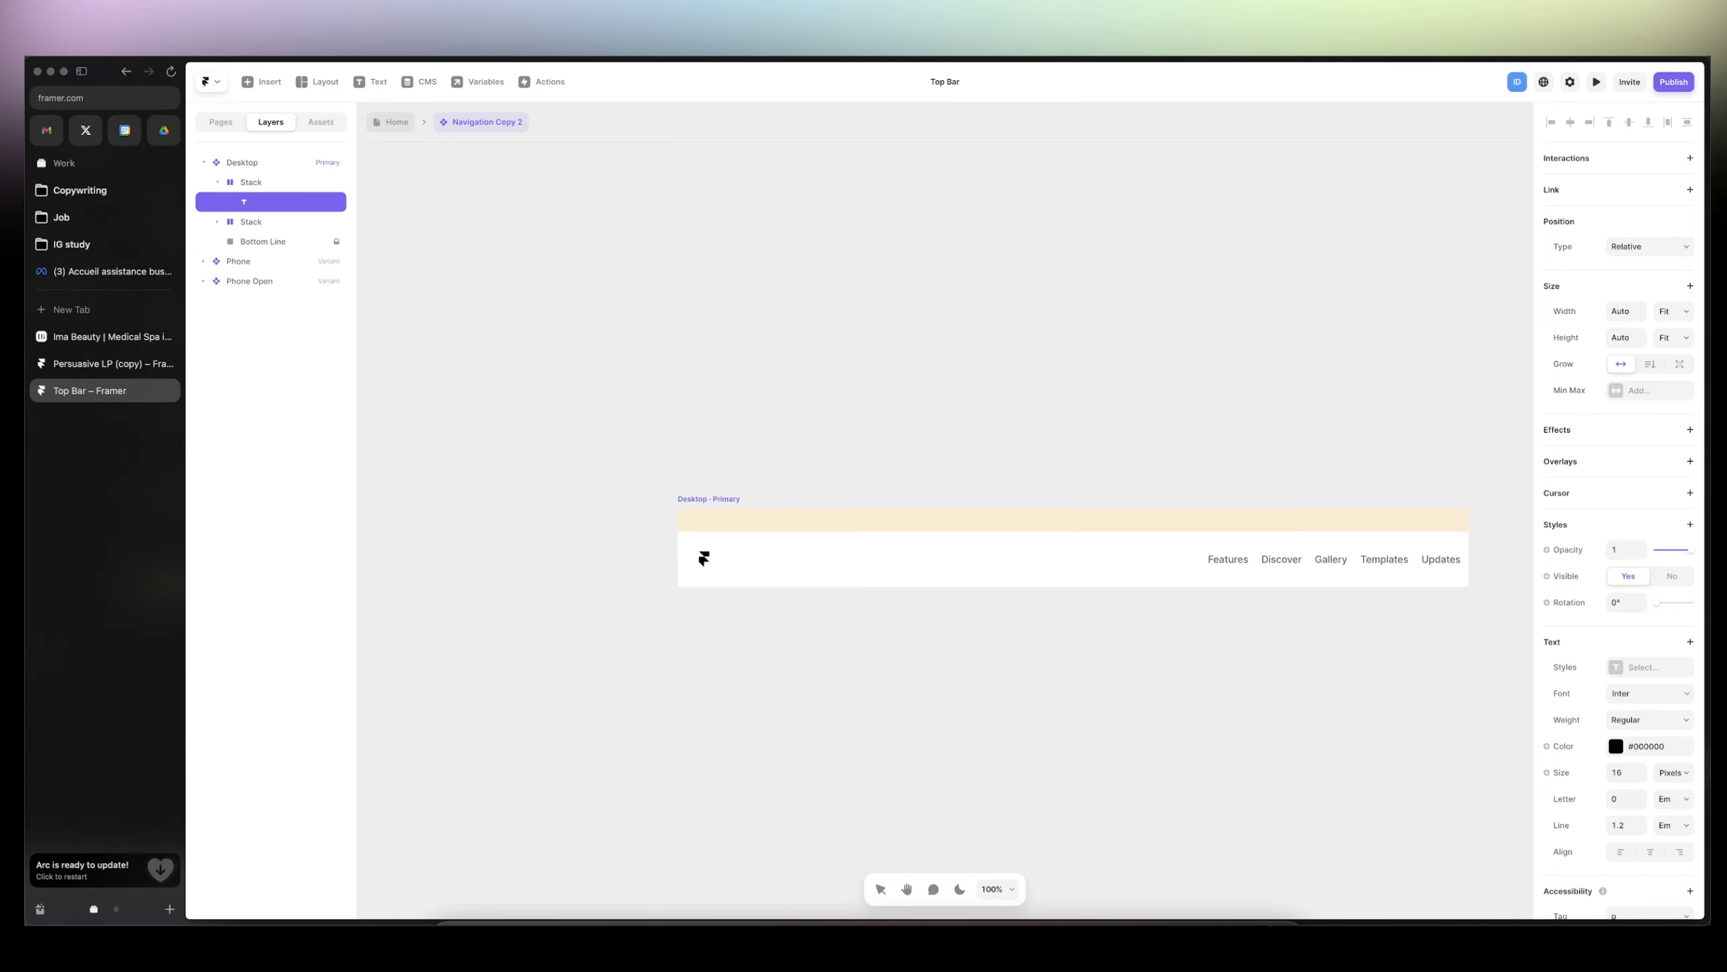
type("tist Designer Course ju")
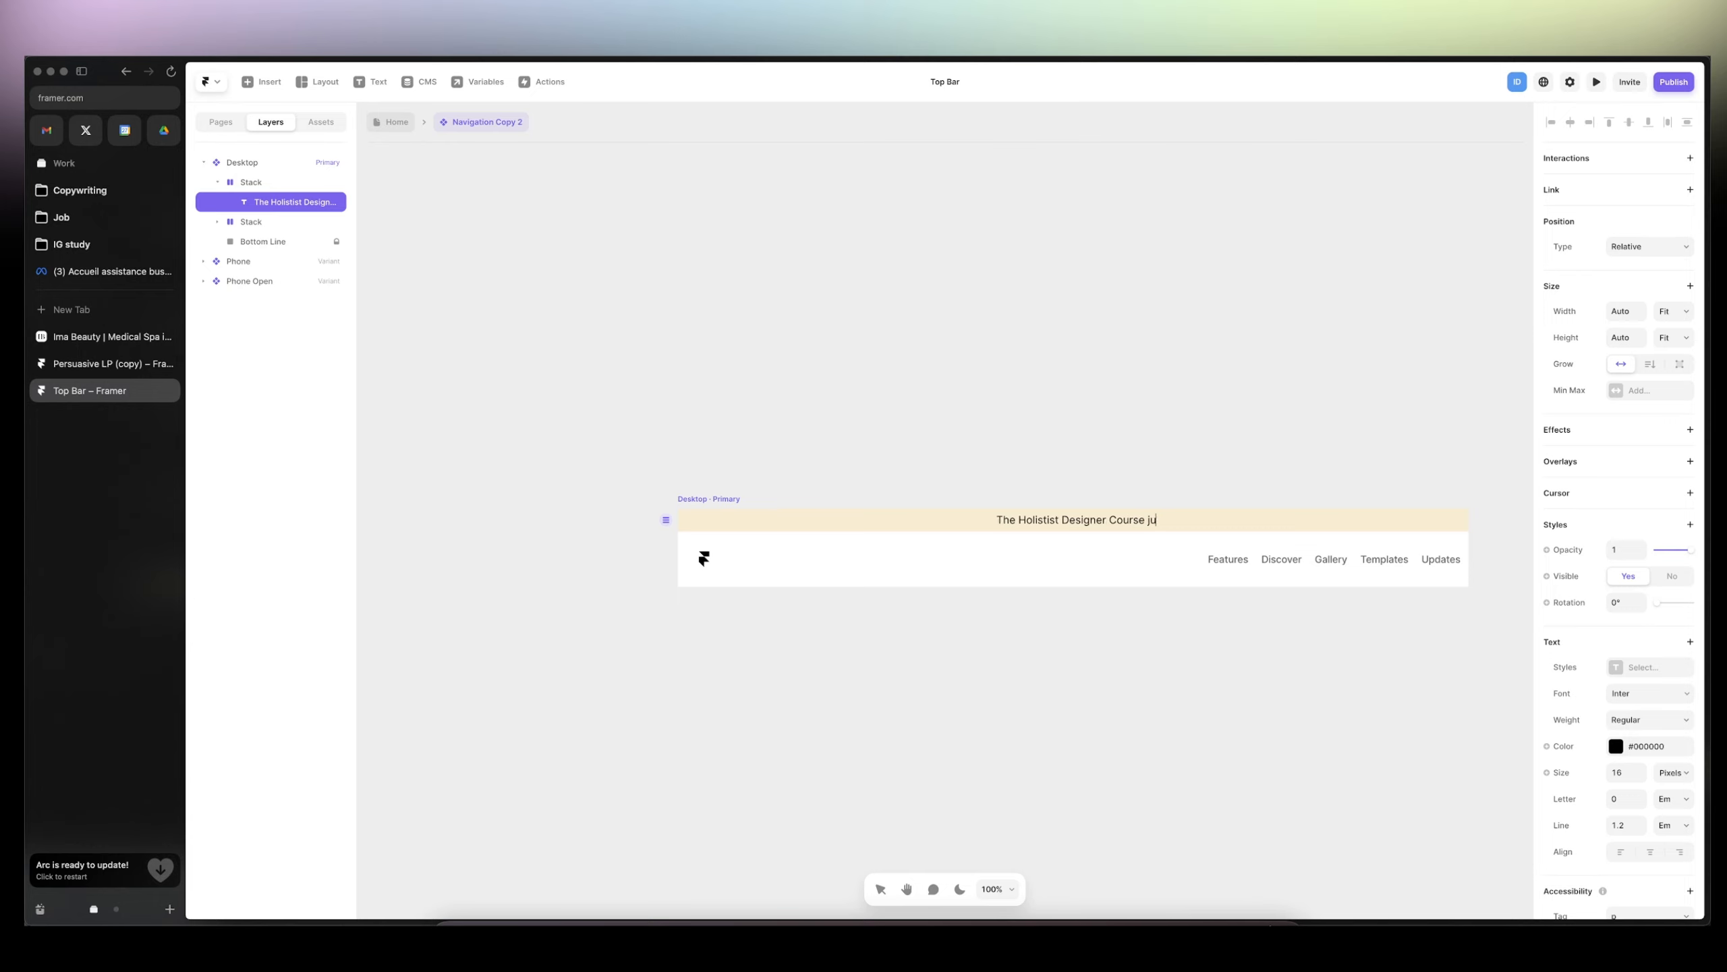
type("st dropped - Click to access an early")
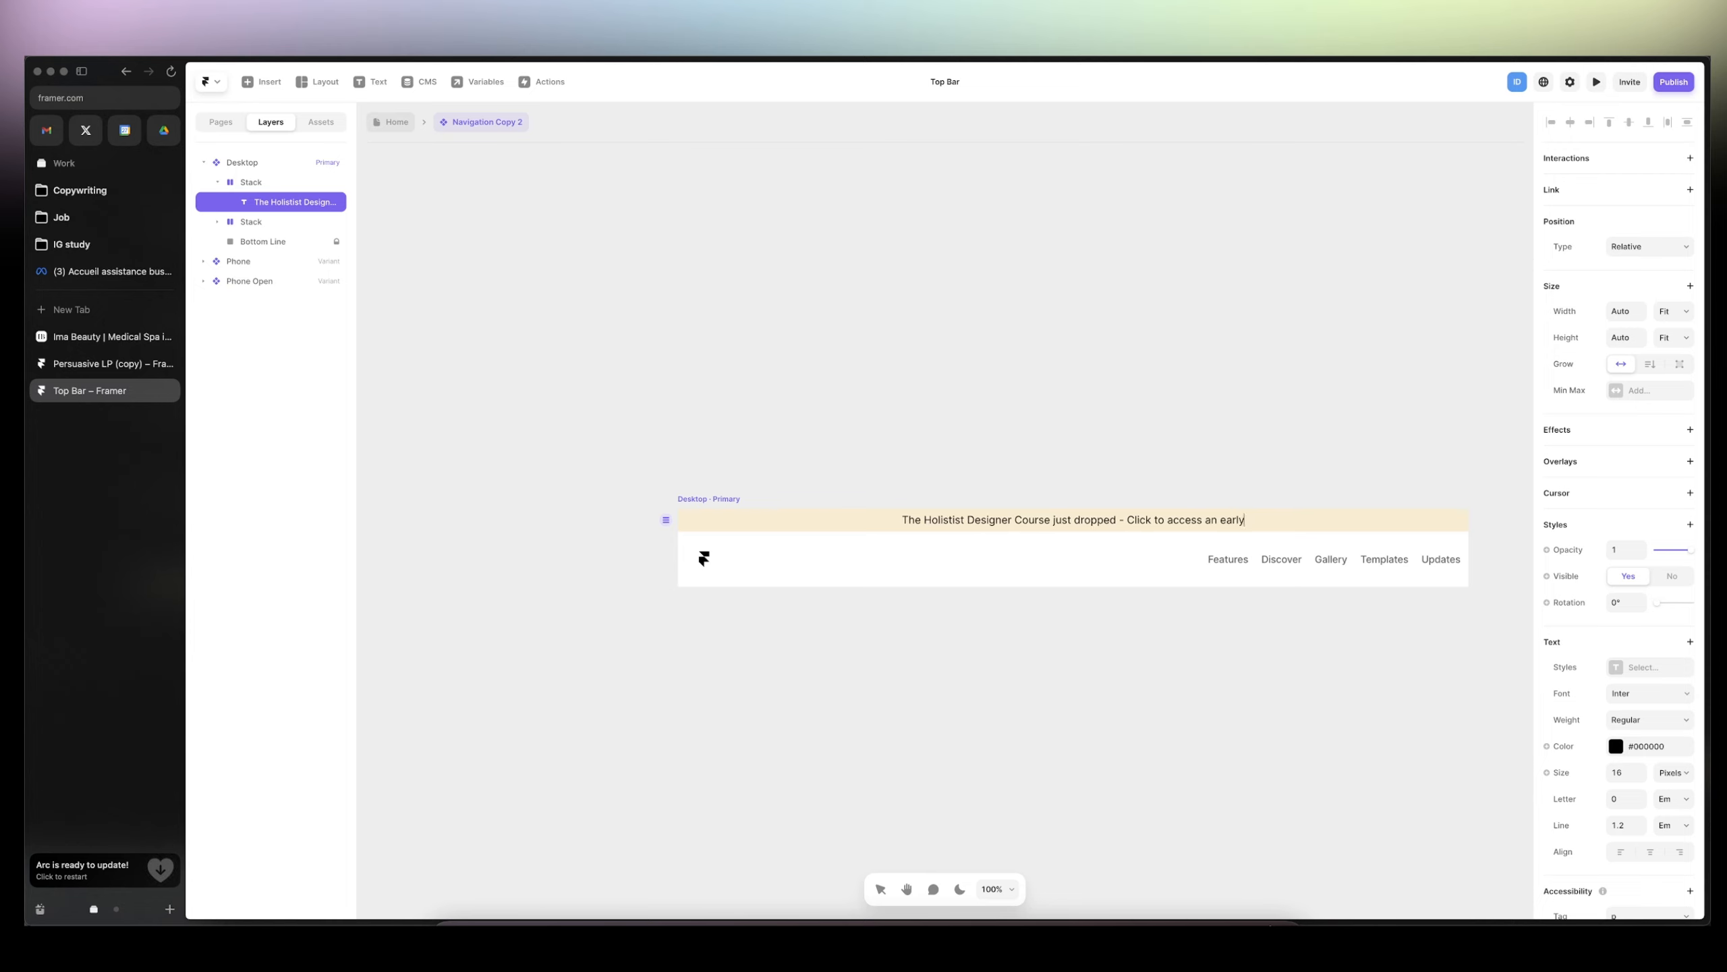
type("-bird discount")
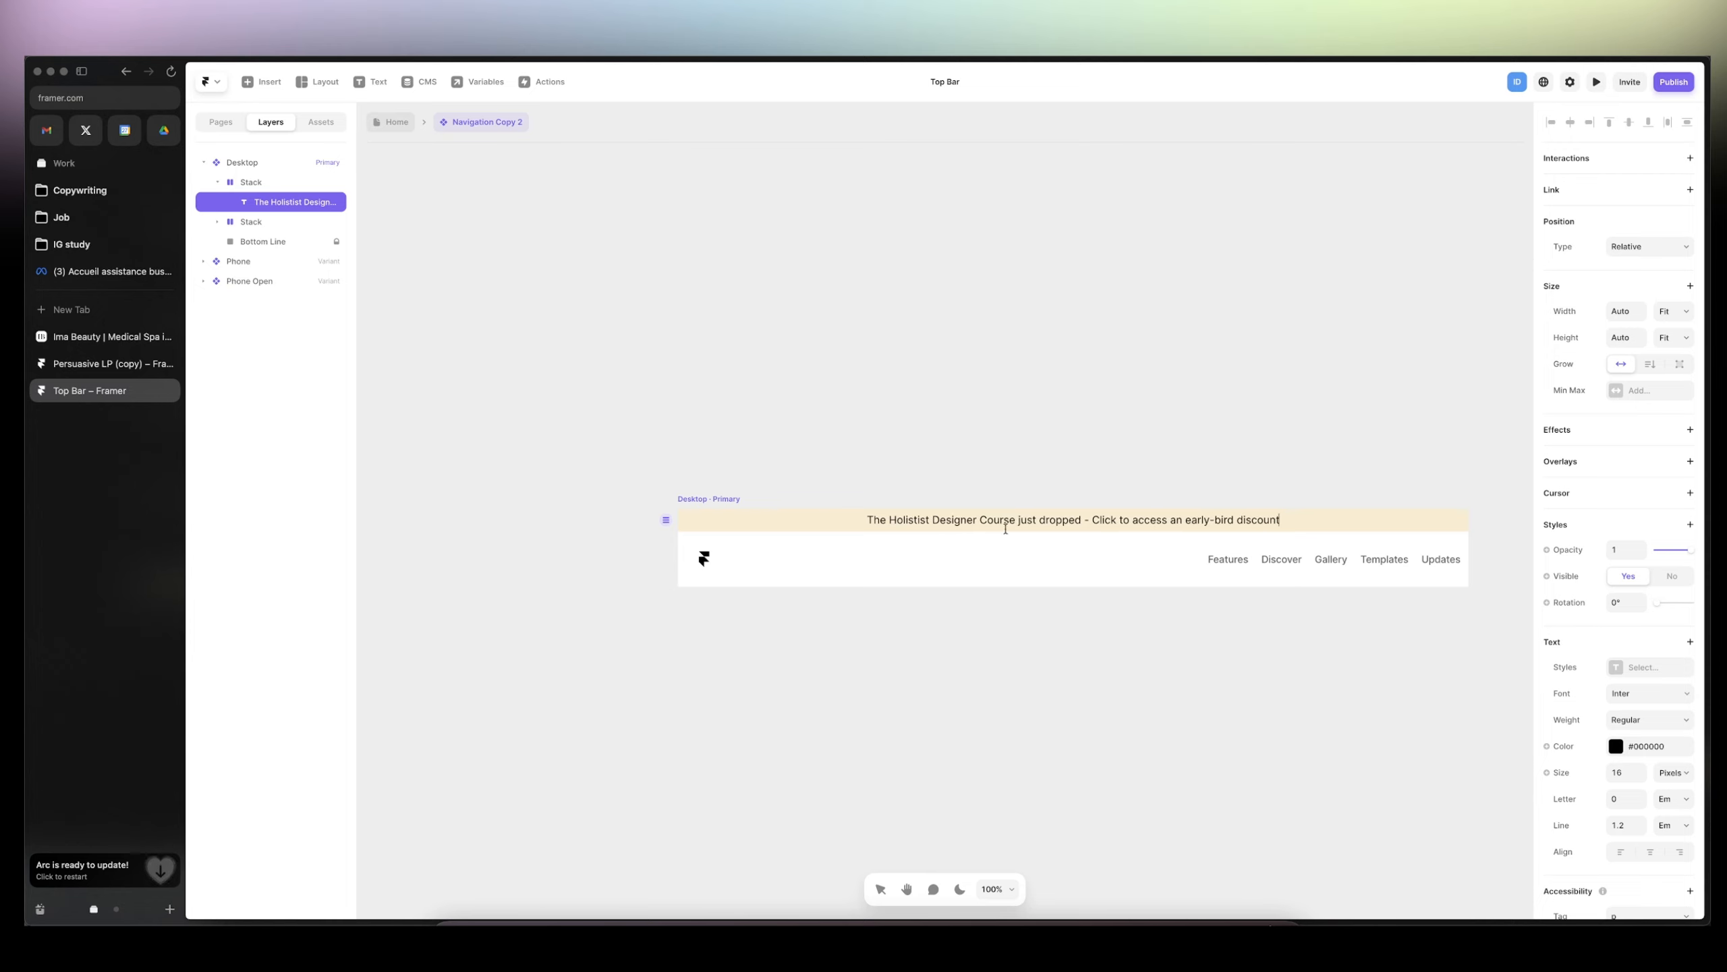
key("Escape")
left_click(598, 508)
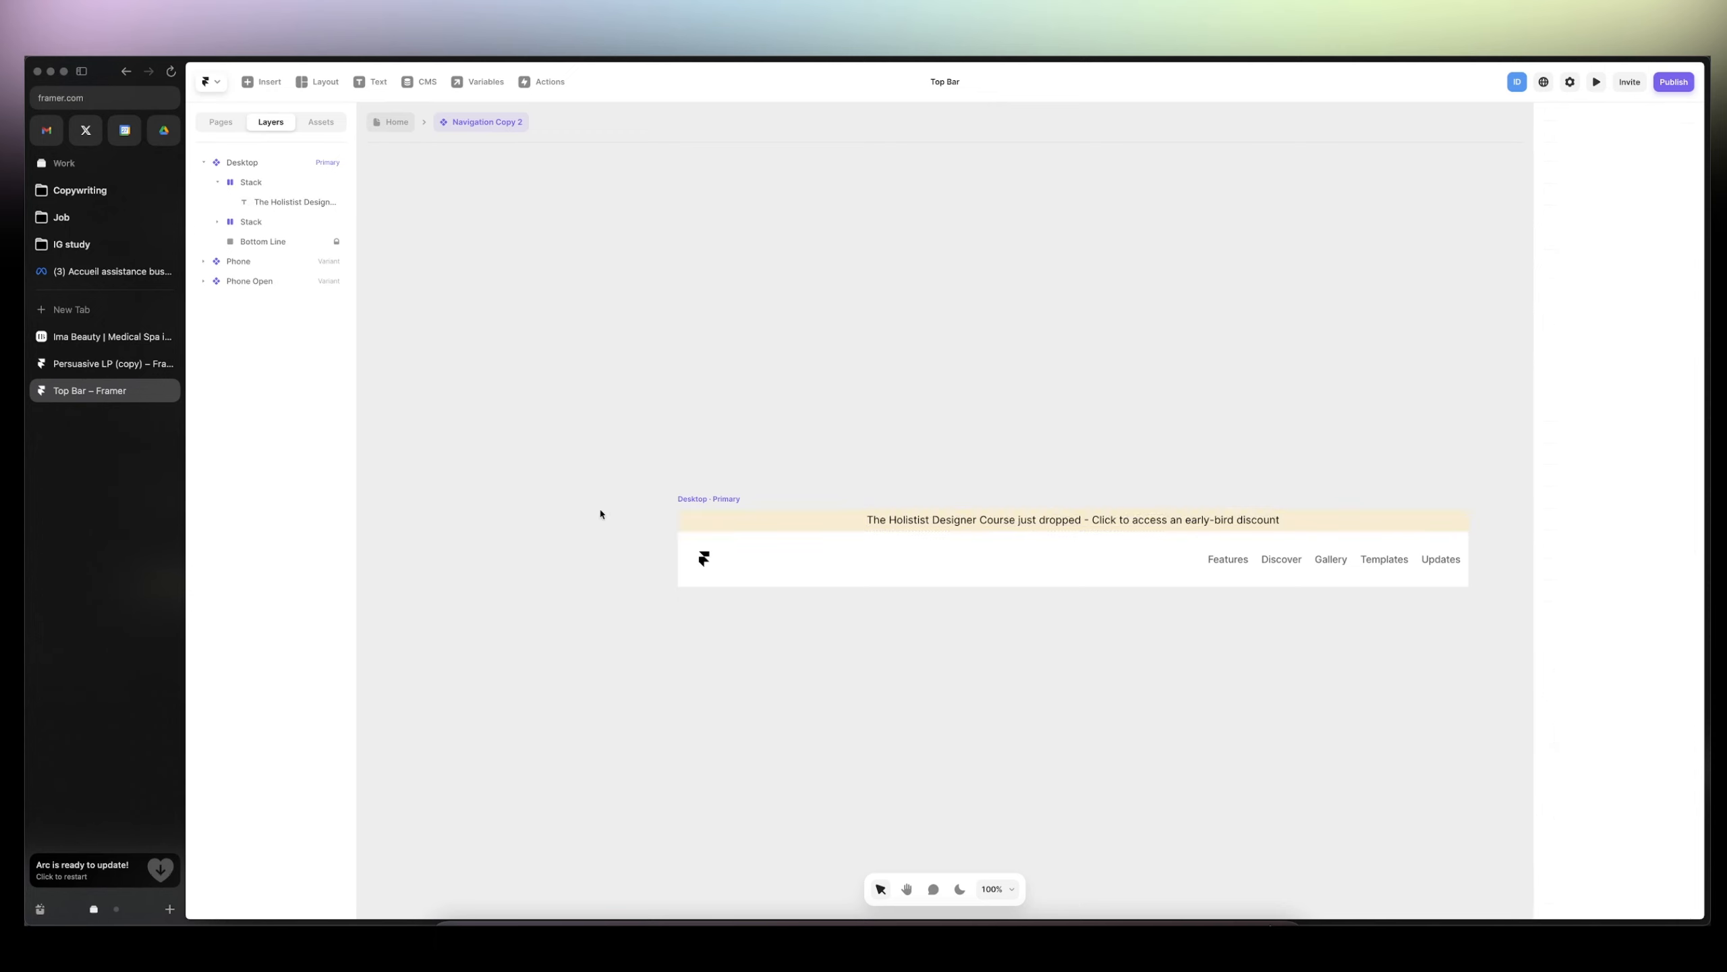
- Set the announcement bar's height to 40
key("super+equal")
key("super+minus")
key("super+plus")
key("super+minus")
left_click(782, 521)
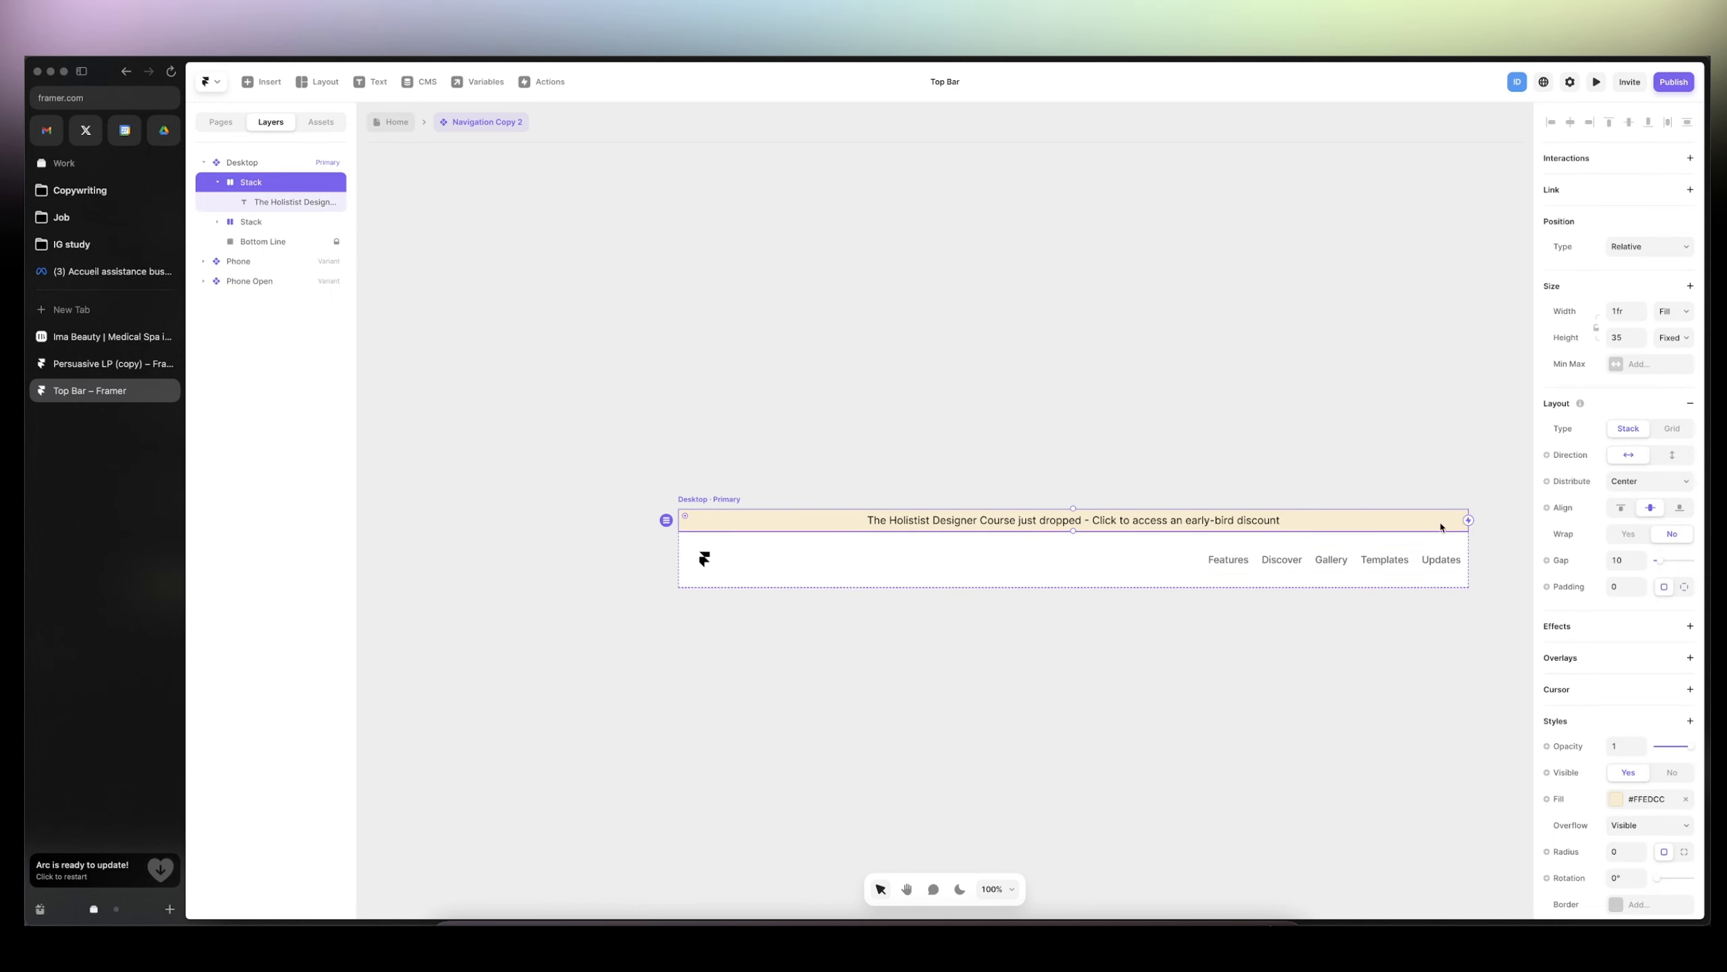
left_click(1622, 336)
type("40")
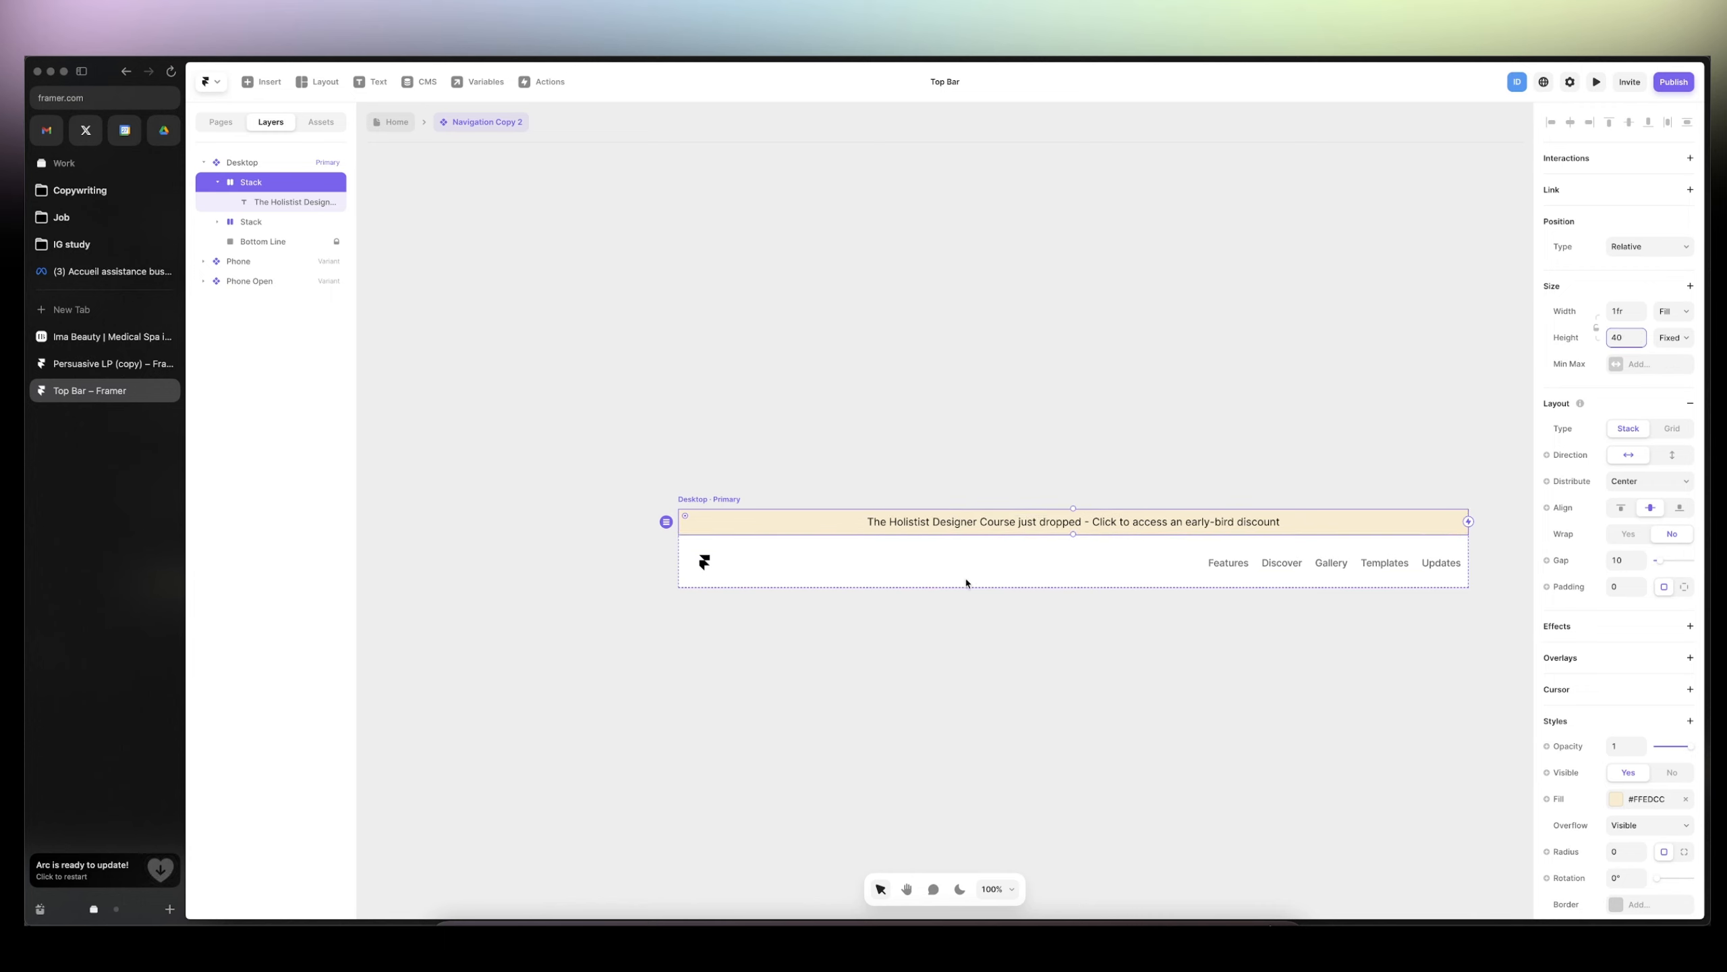
left_click(712, 499)
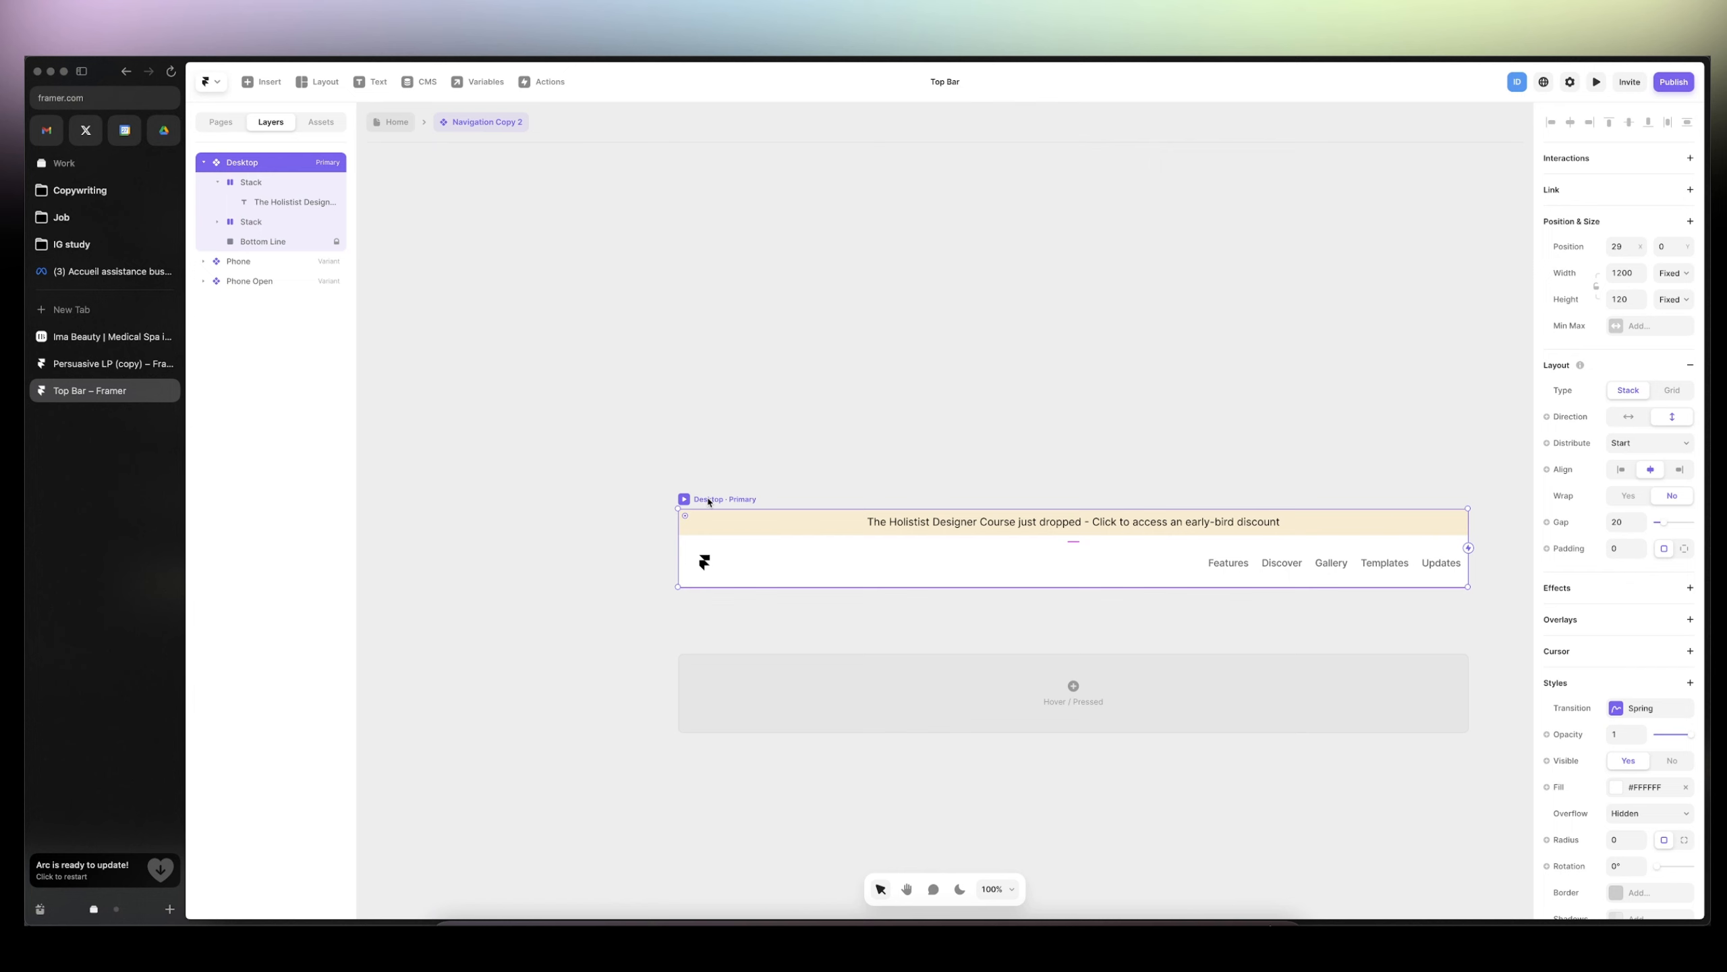
- Check the announcement bar on the Home page's desktop breakpoint, then reopen the navigation component for editing
left_click(394, 123)
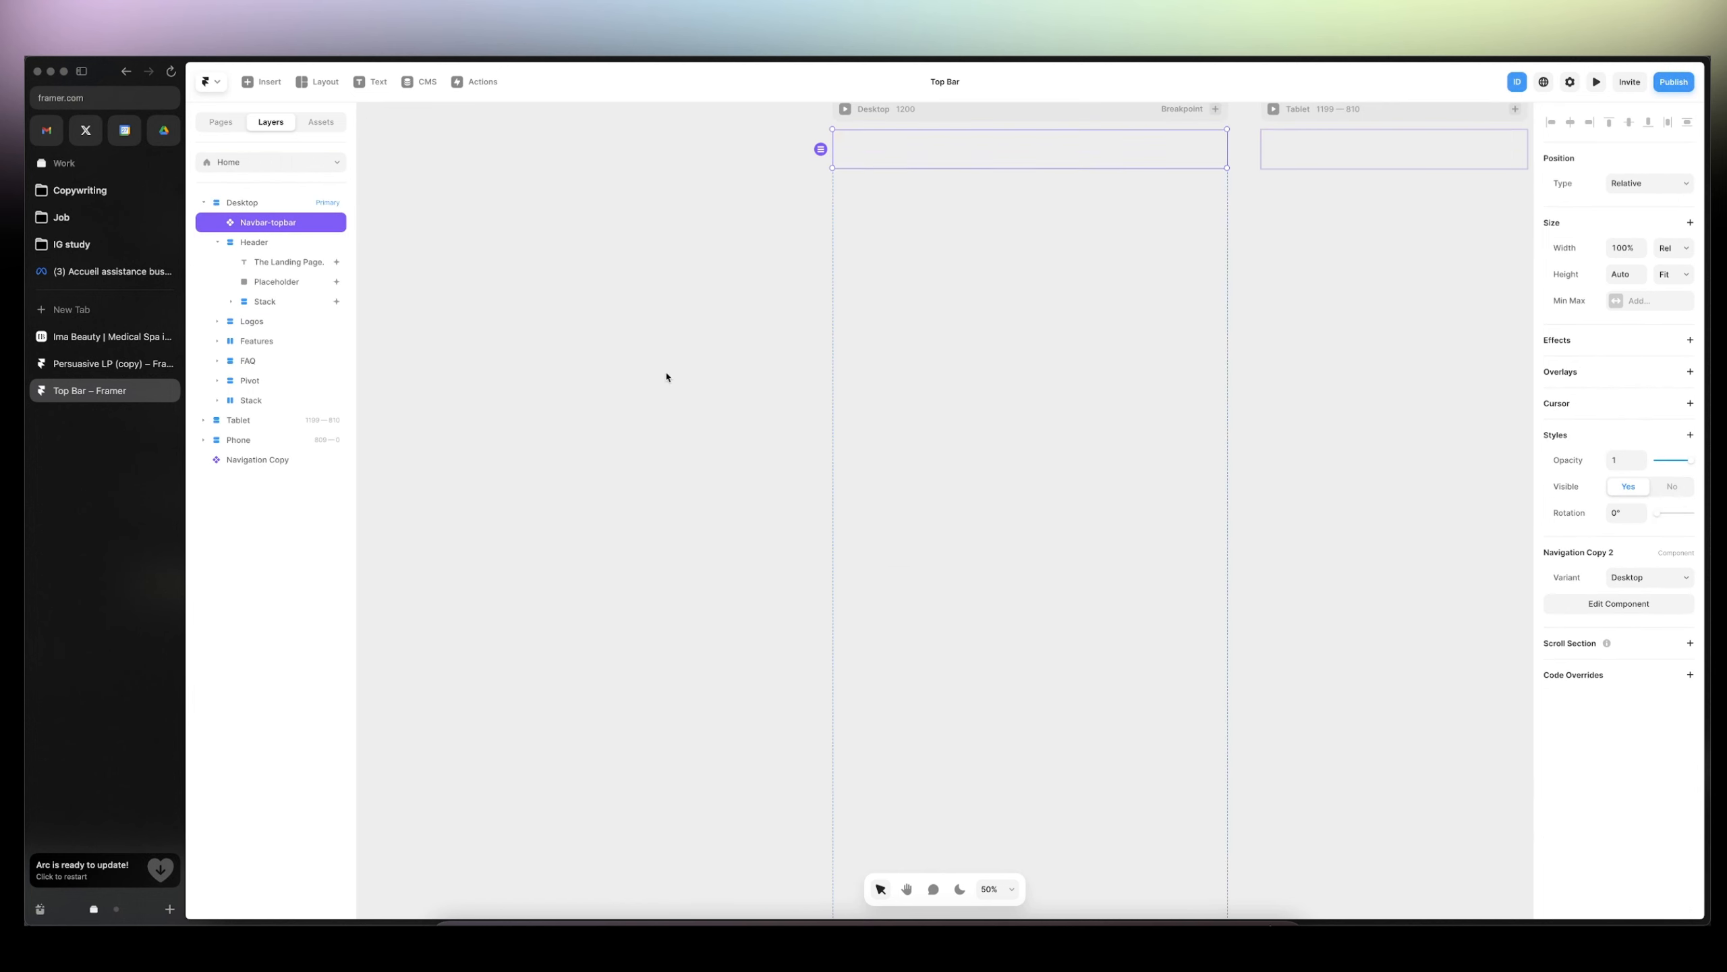
scroll(754, 407, "up", 3)
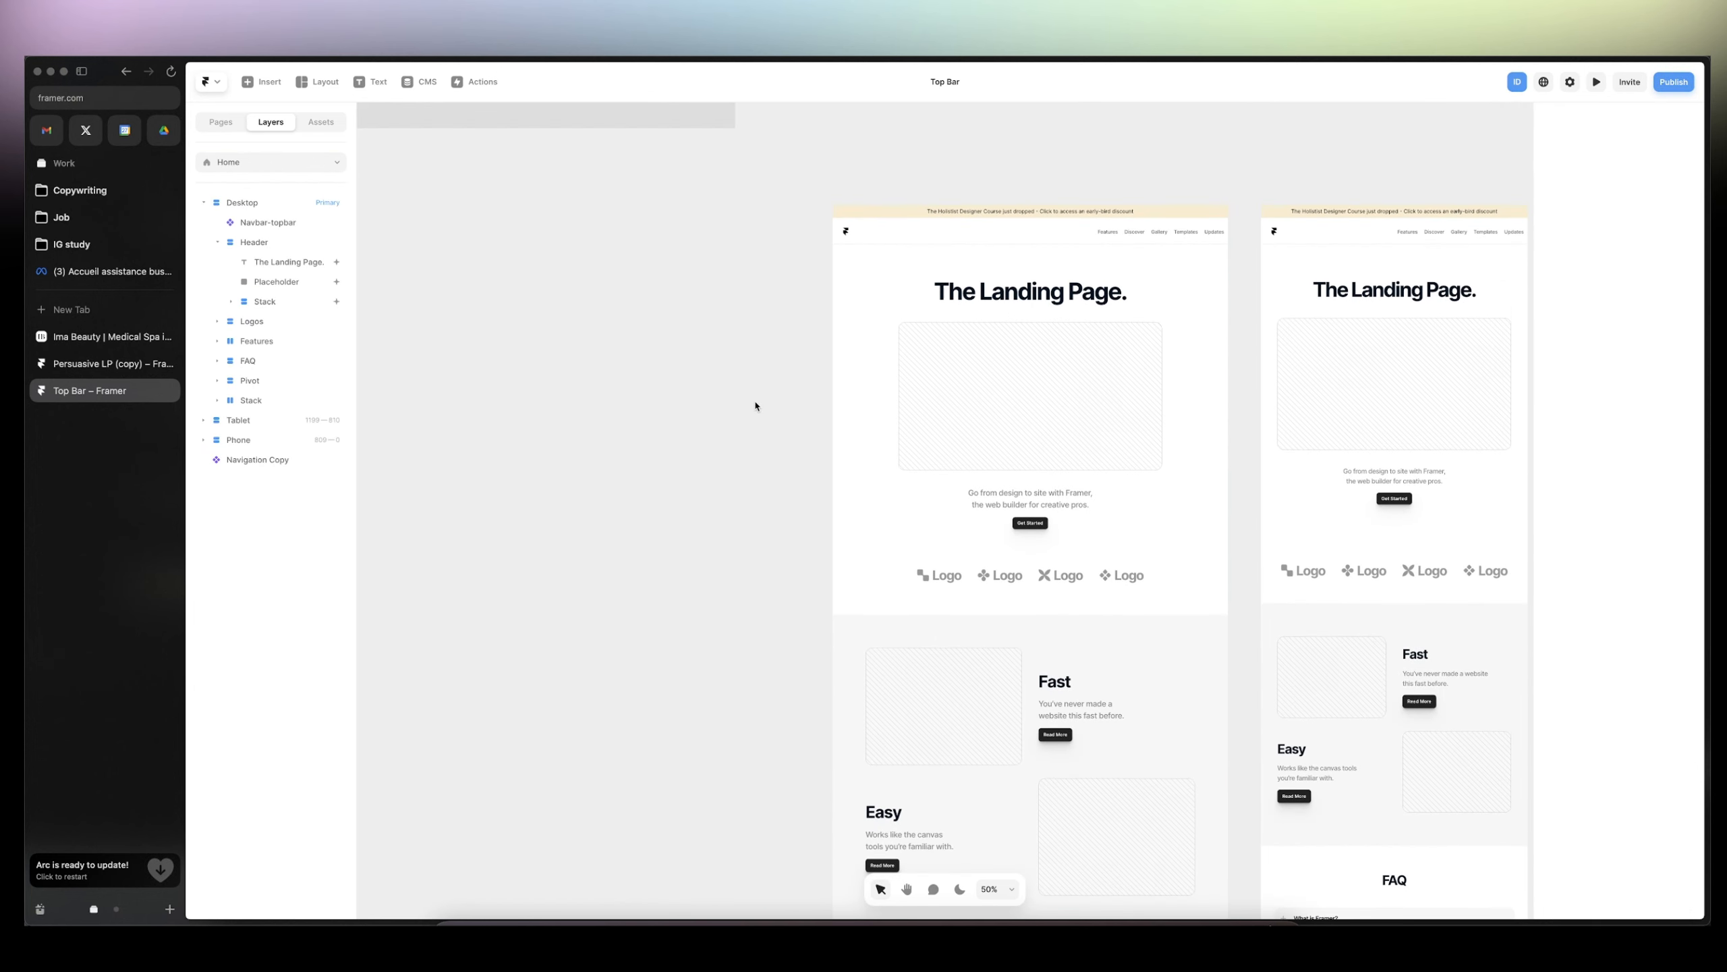
key("shift+0")
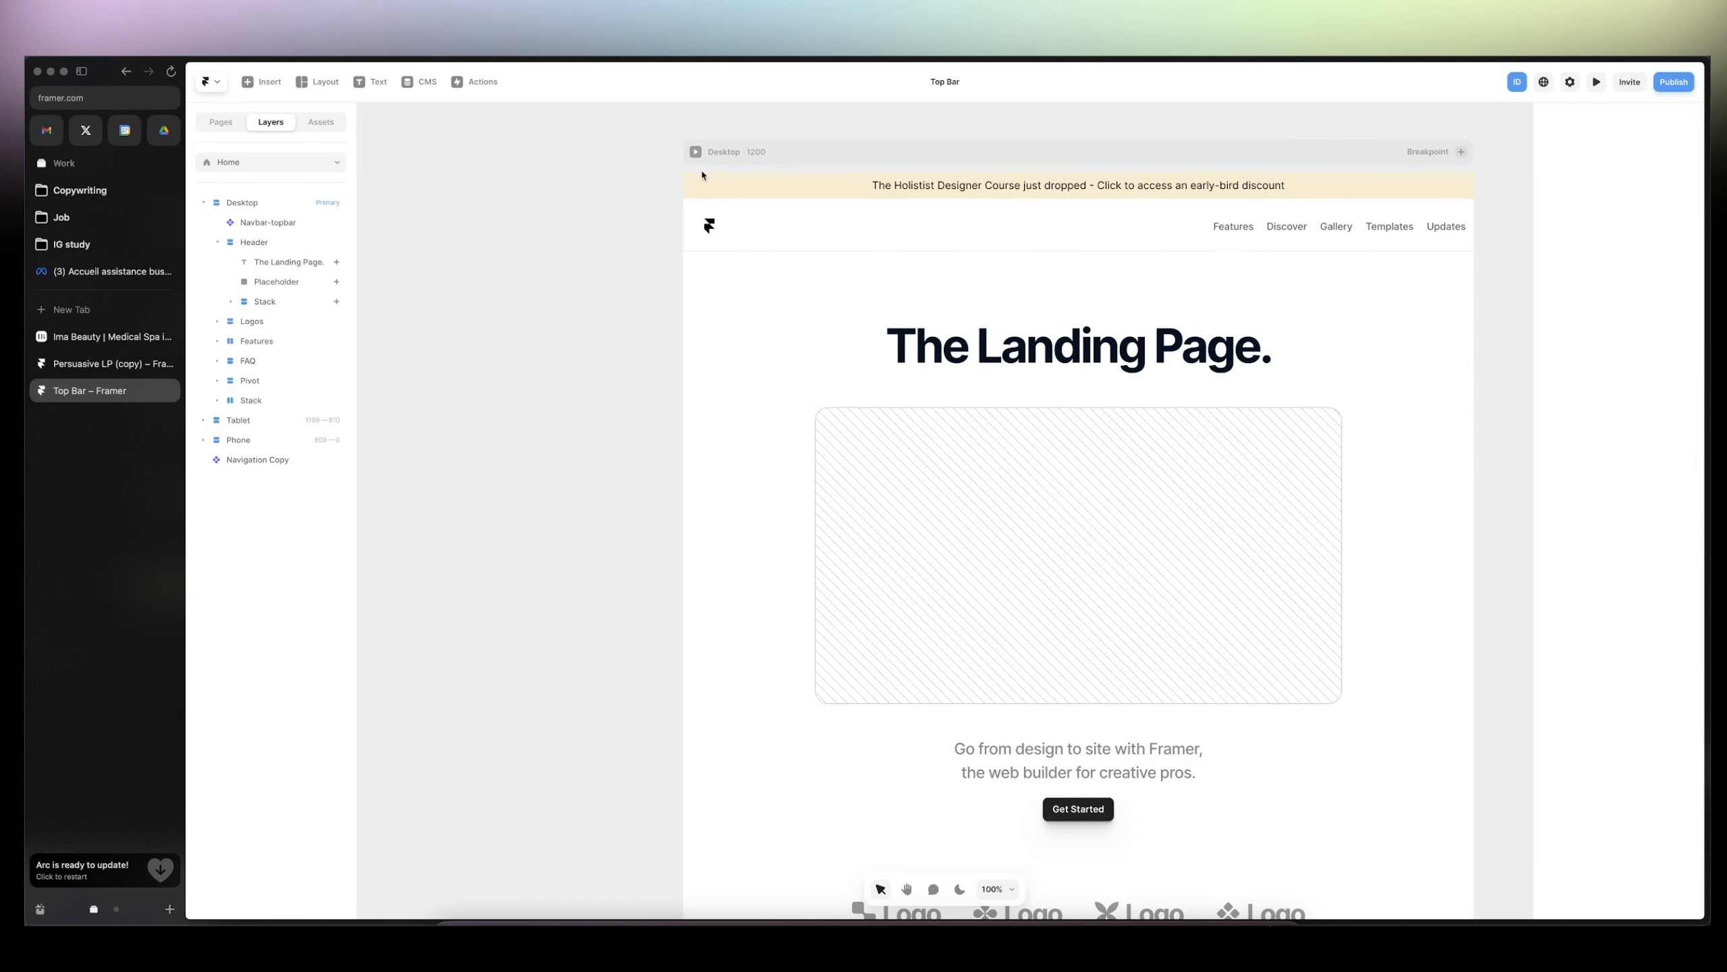
left_click(733, 200)
double_click(732, 201)
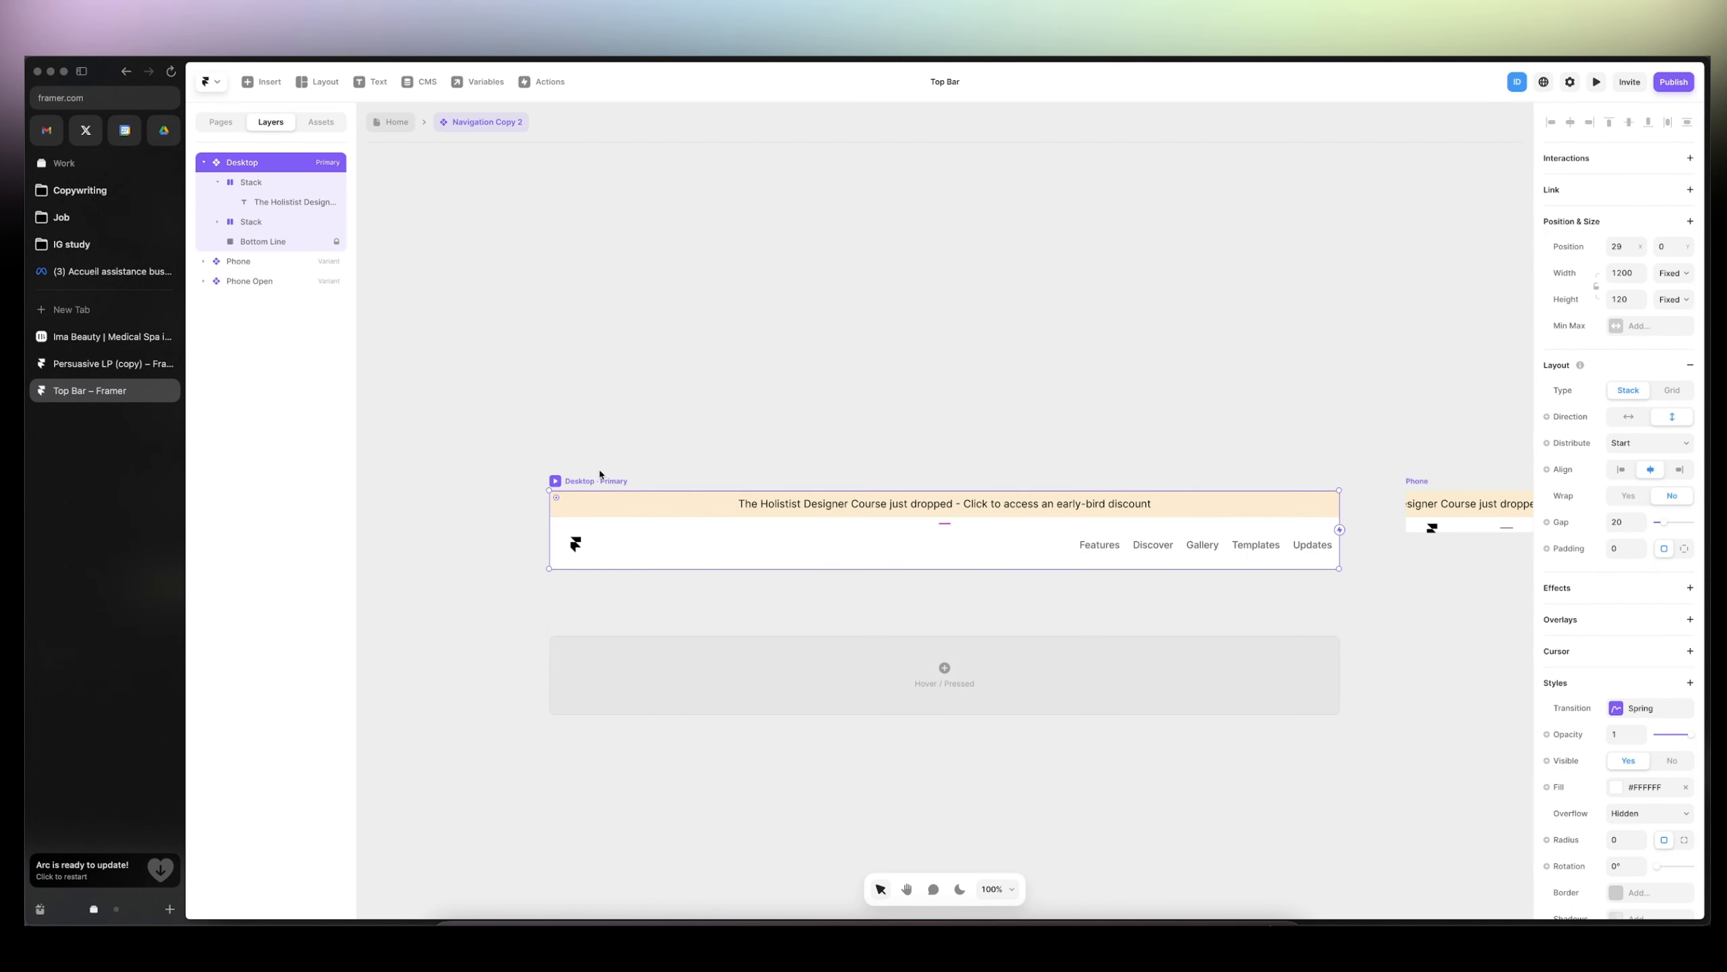
- Rename the peach announcement stack in the Desktop variant as "Top-bar"
left_click(608, 502)
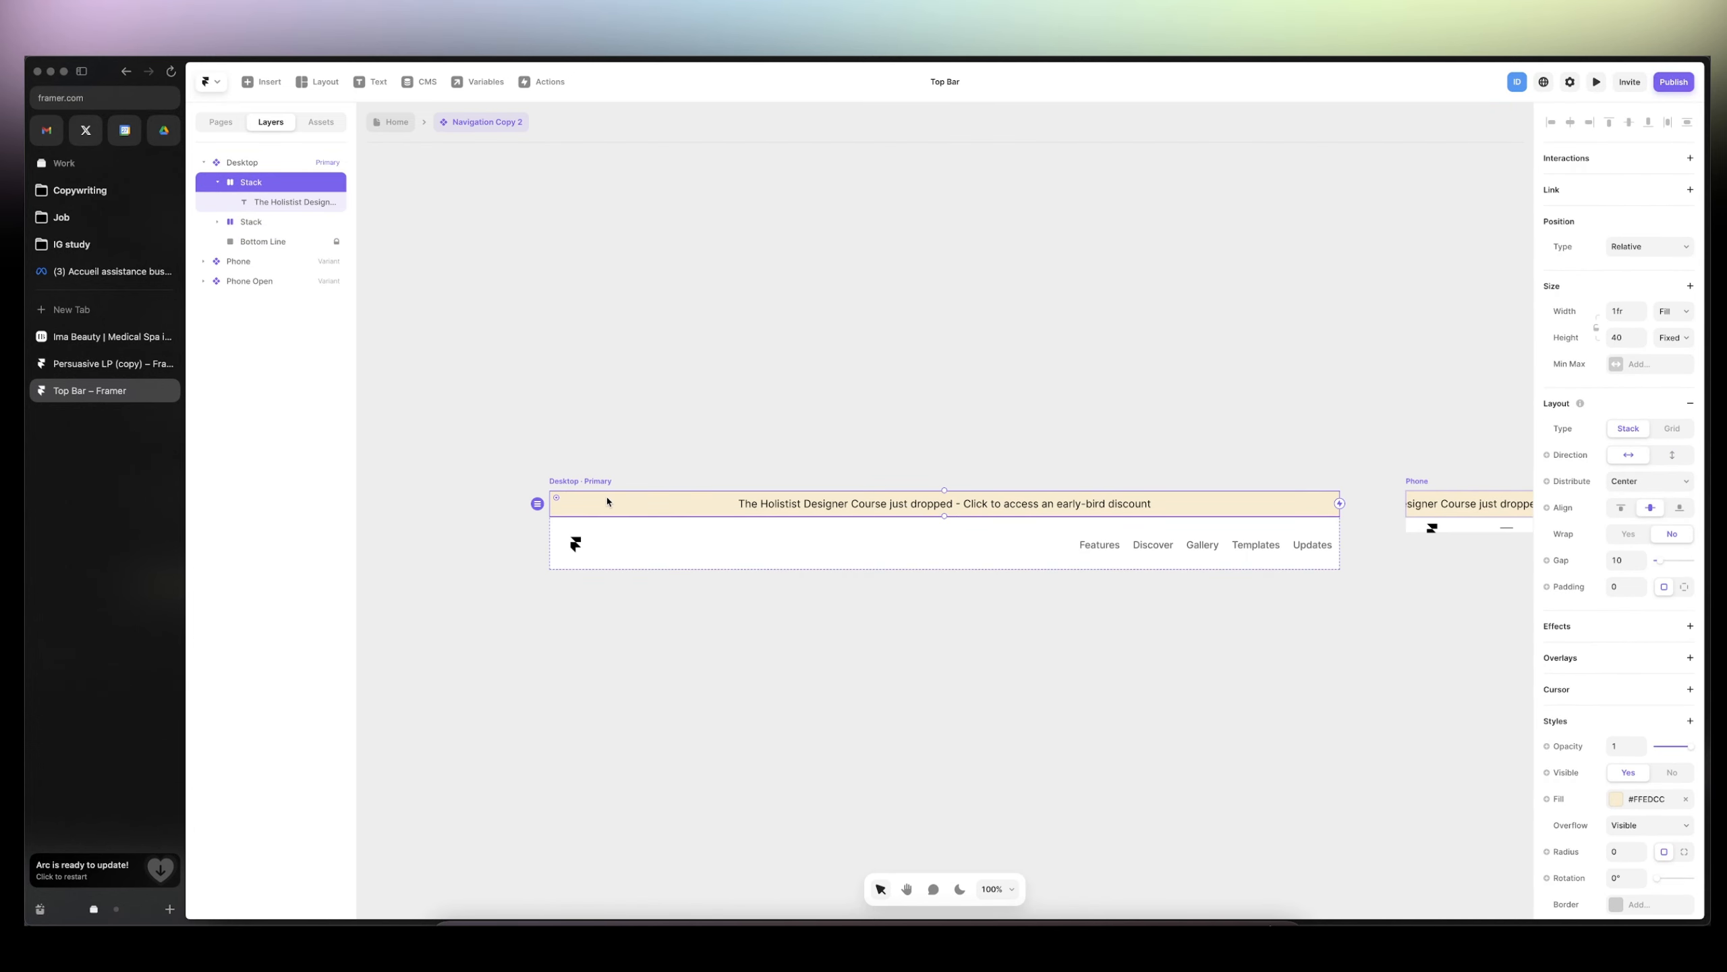
double_click(261, 182)
type("Top-bar")
key("Return")
scroll(585, 348, "right", 5)
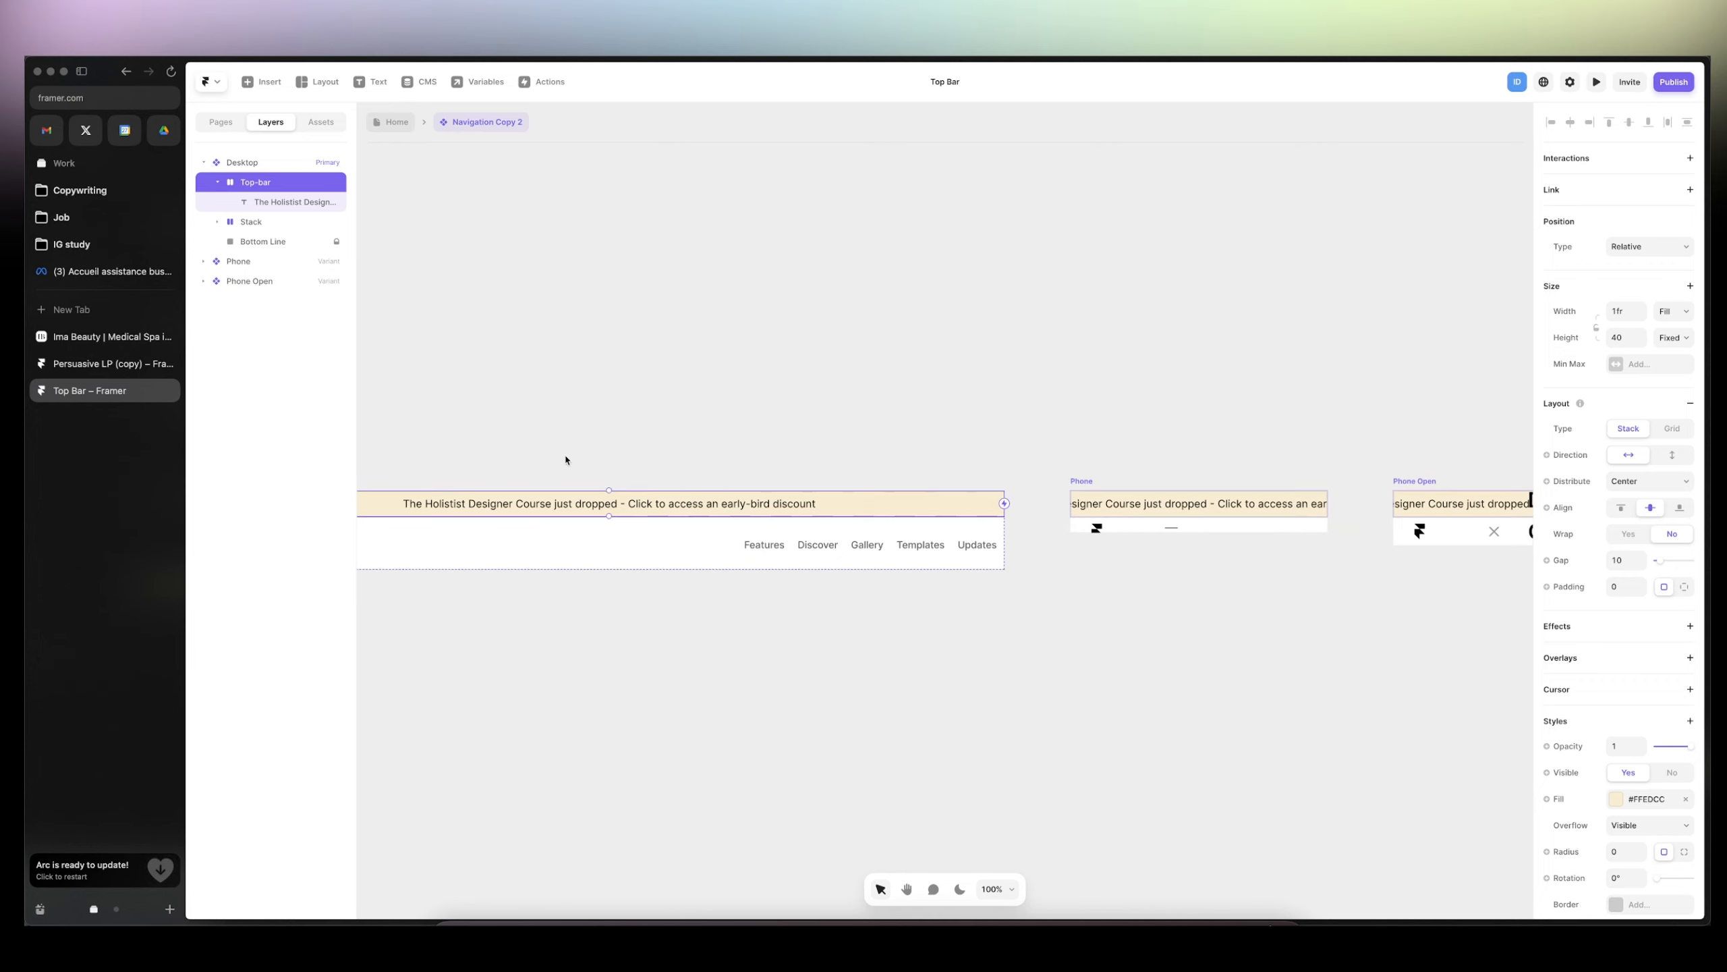
right_click(288, 184)
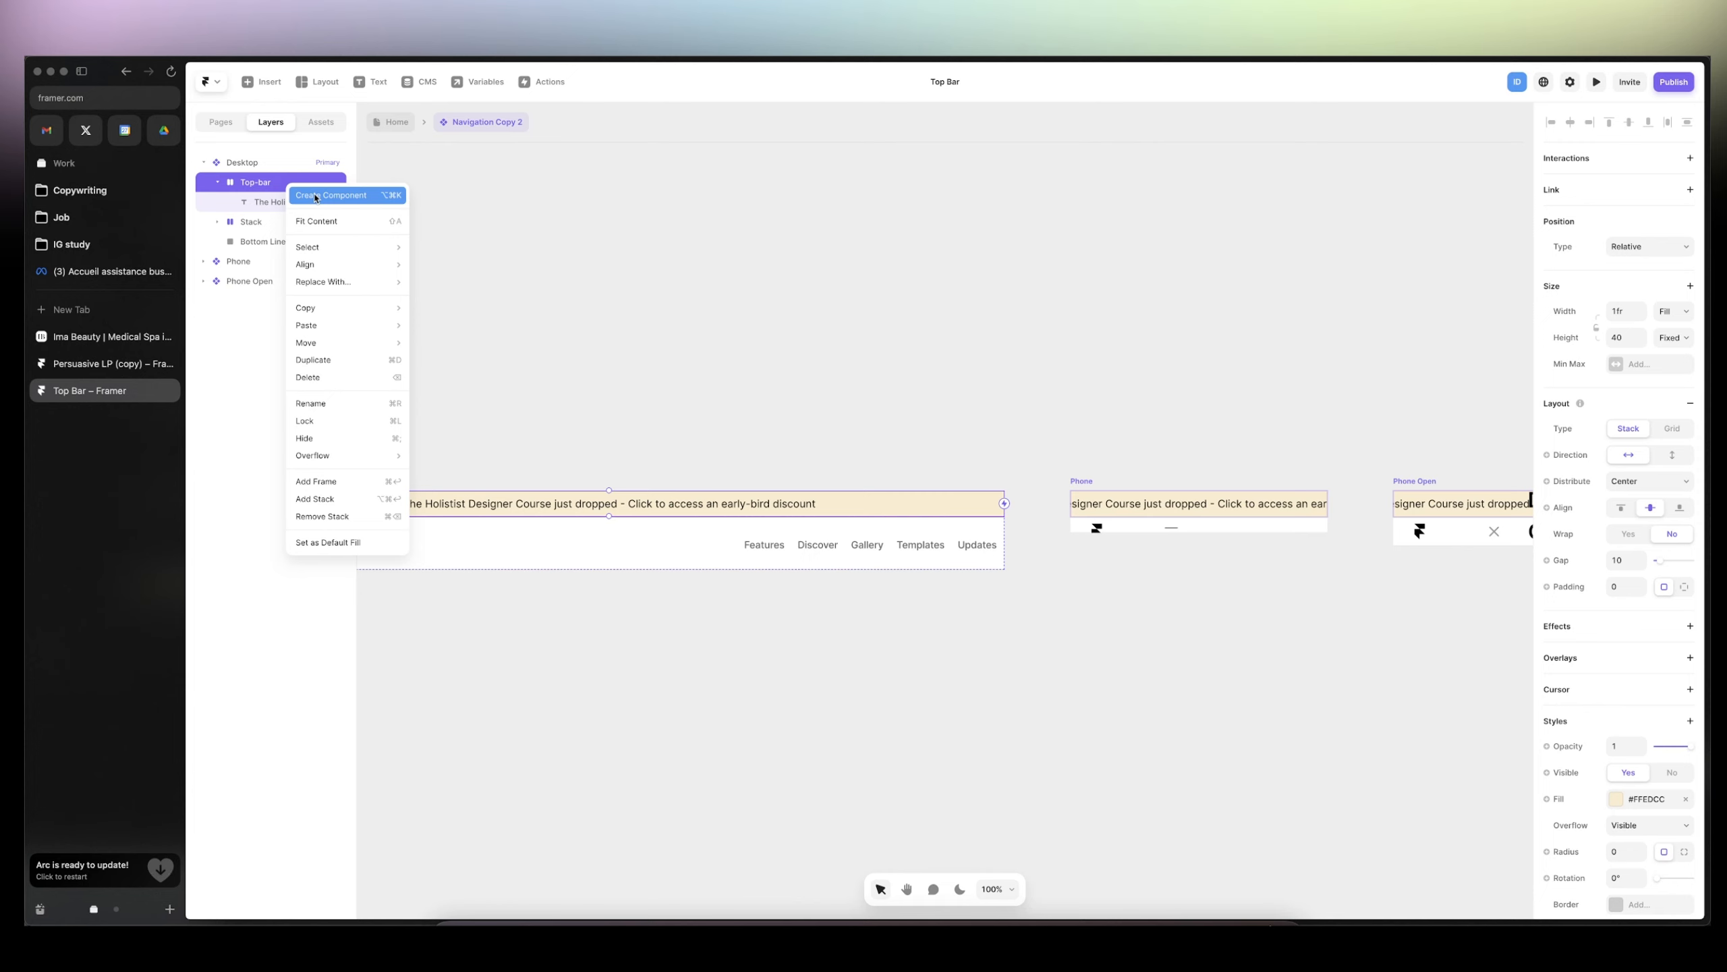
left_click(651, 446)
- Set the Phone variant's height to 120
scroll(652, 443, "right", 4)
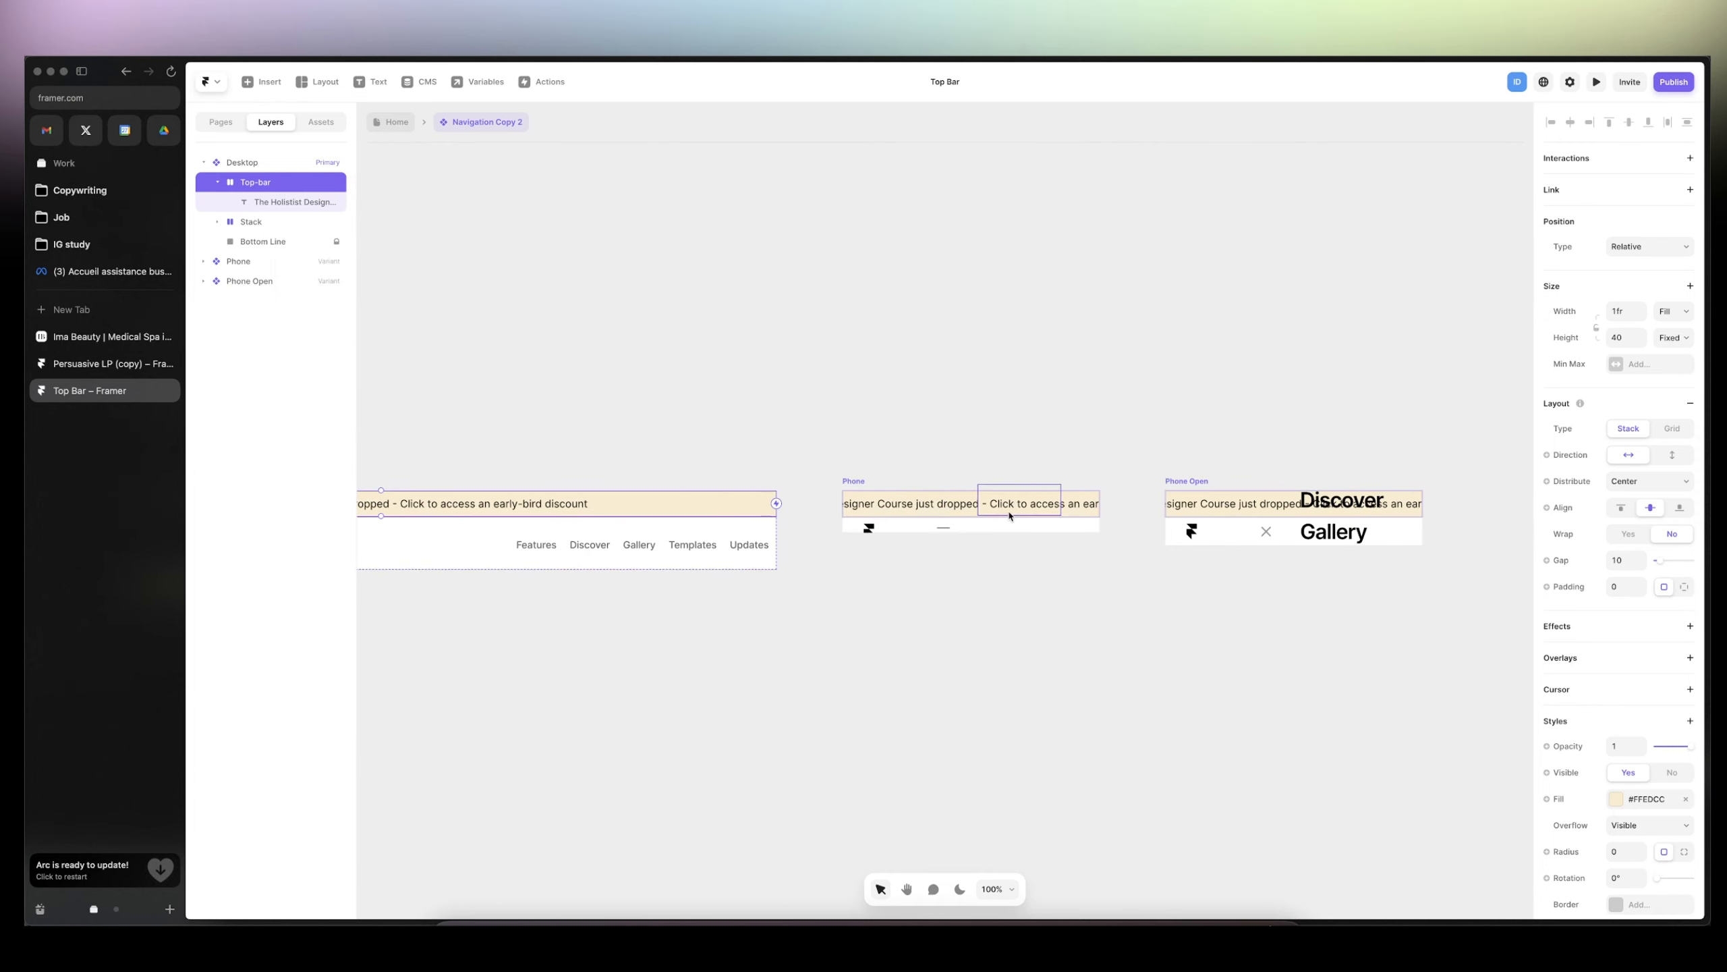
left_click(854, 481)
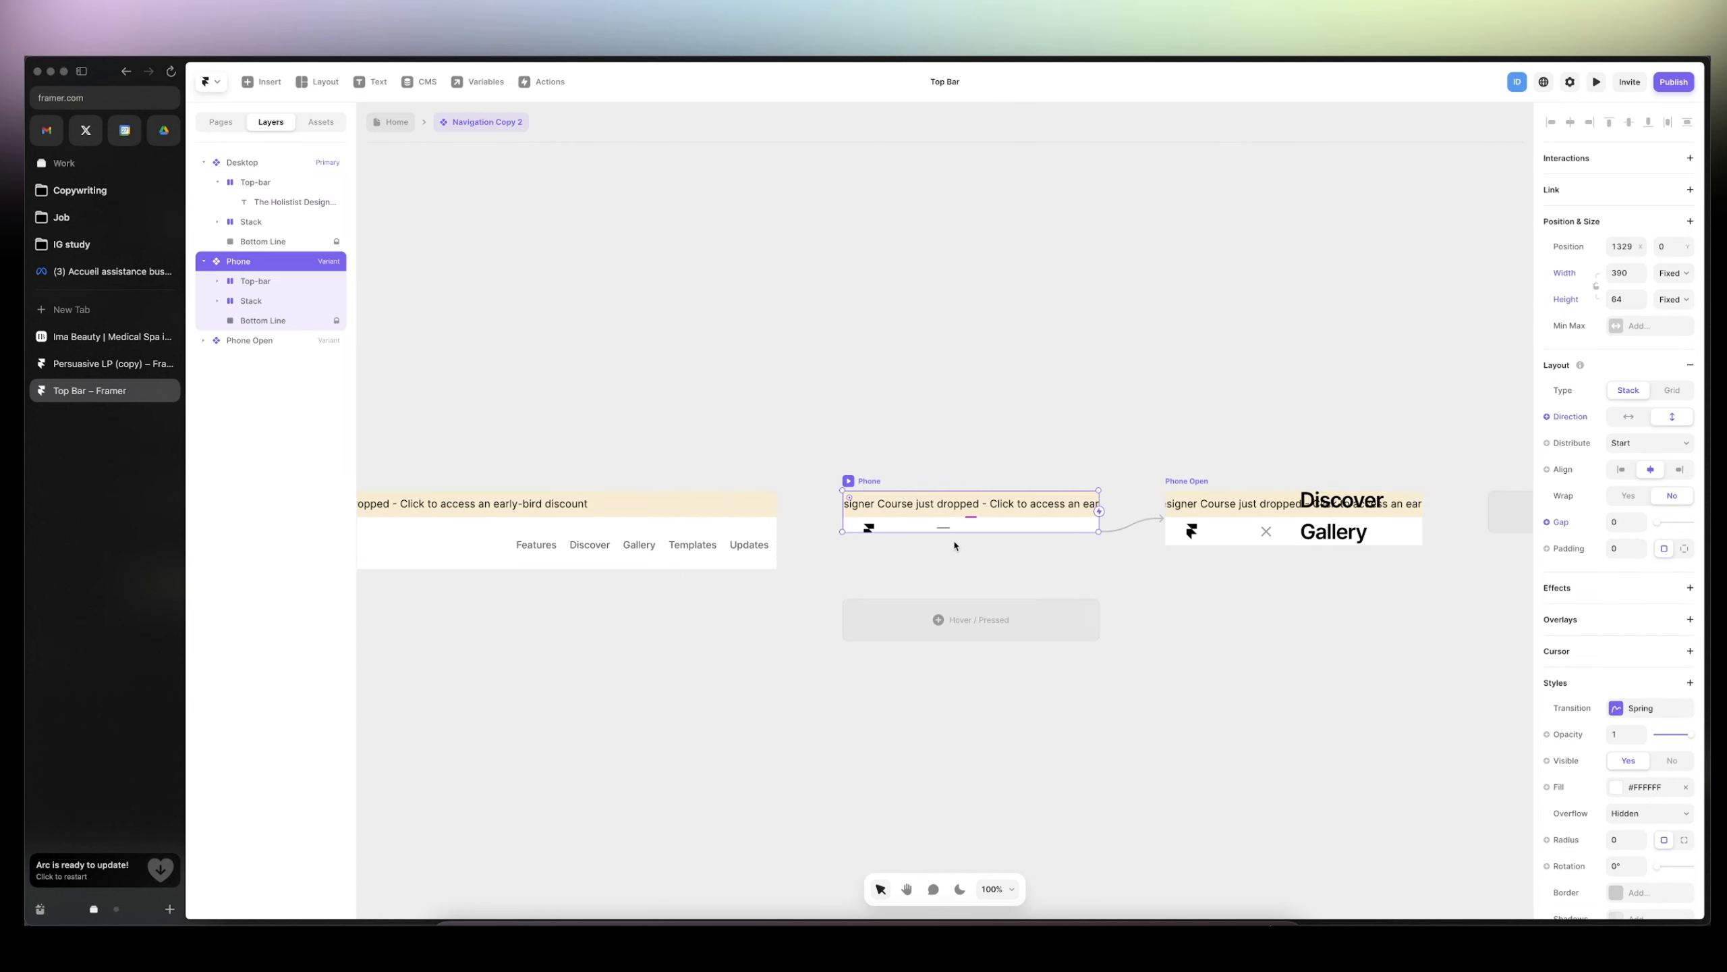
left_click(1625, 300)
type("120")
key("Return")
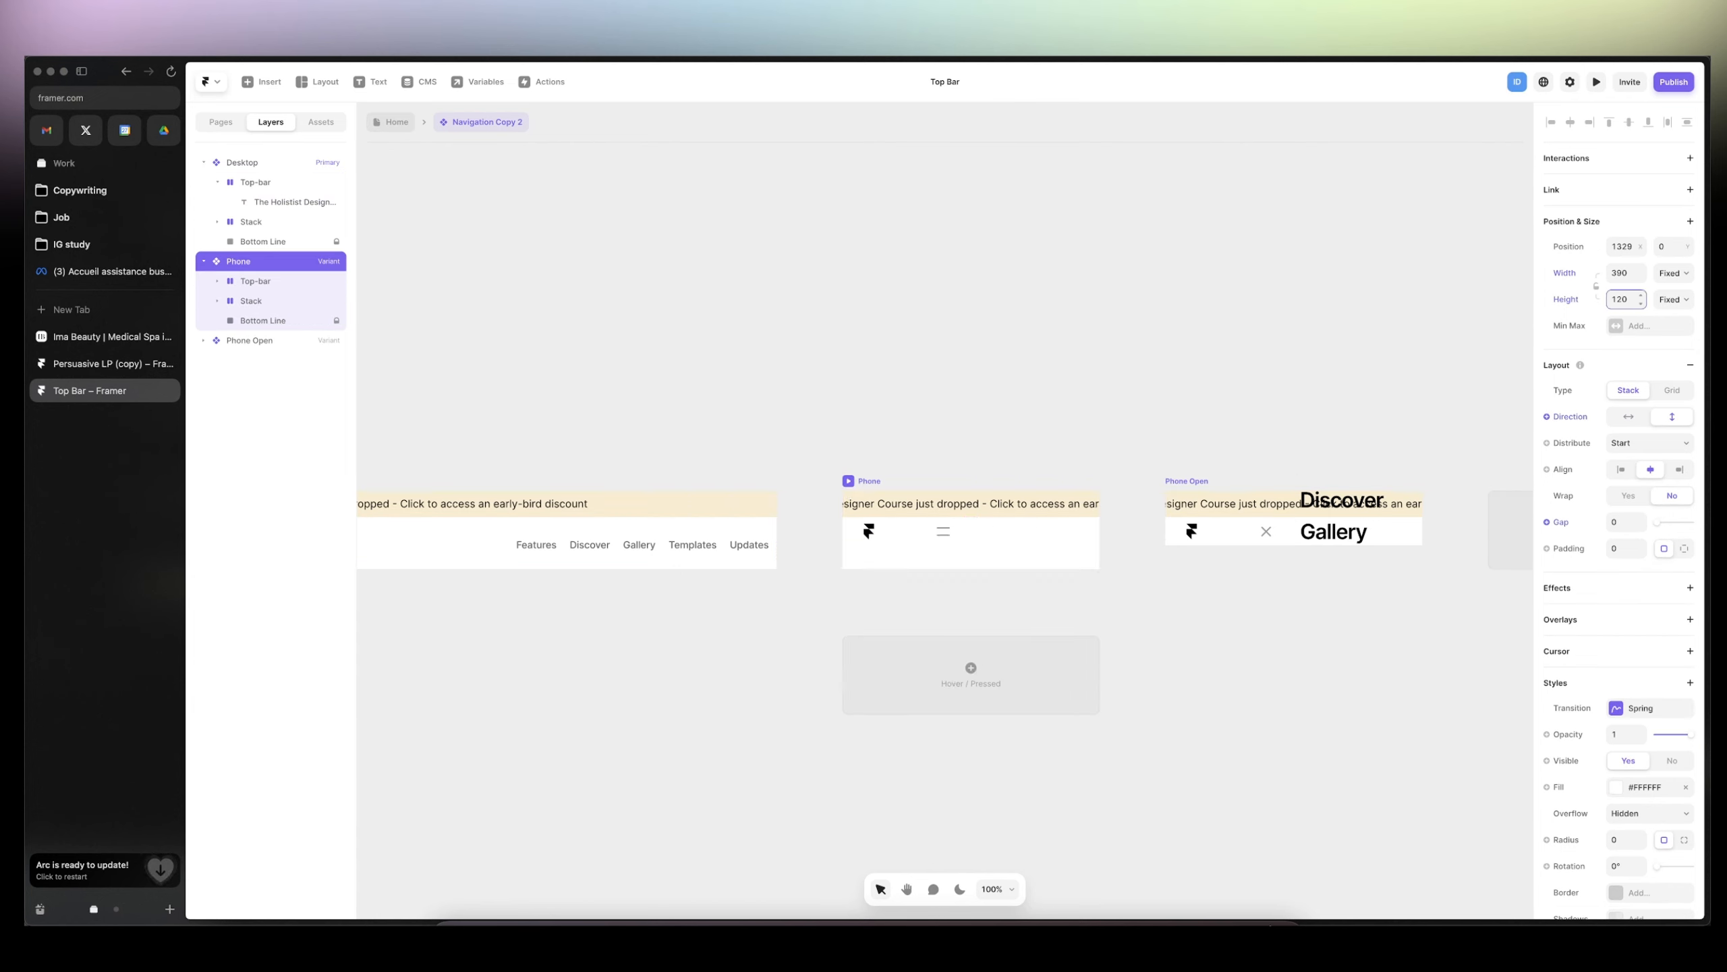
- Set the distribution of the Phone variant's logo-and-links stack to Start
left_click(912, 539)
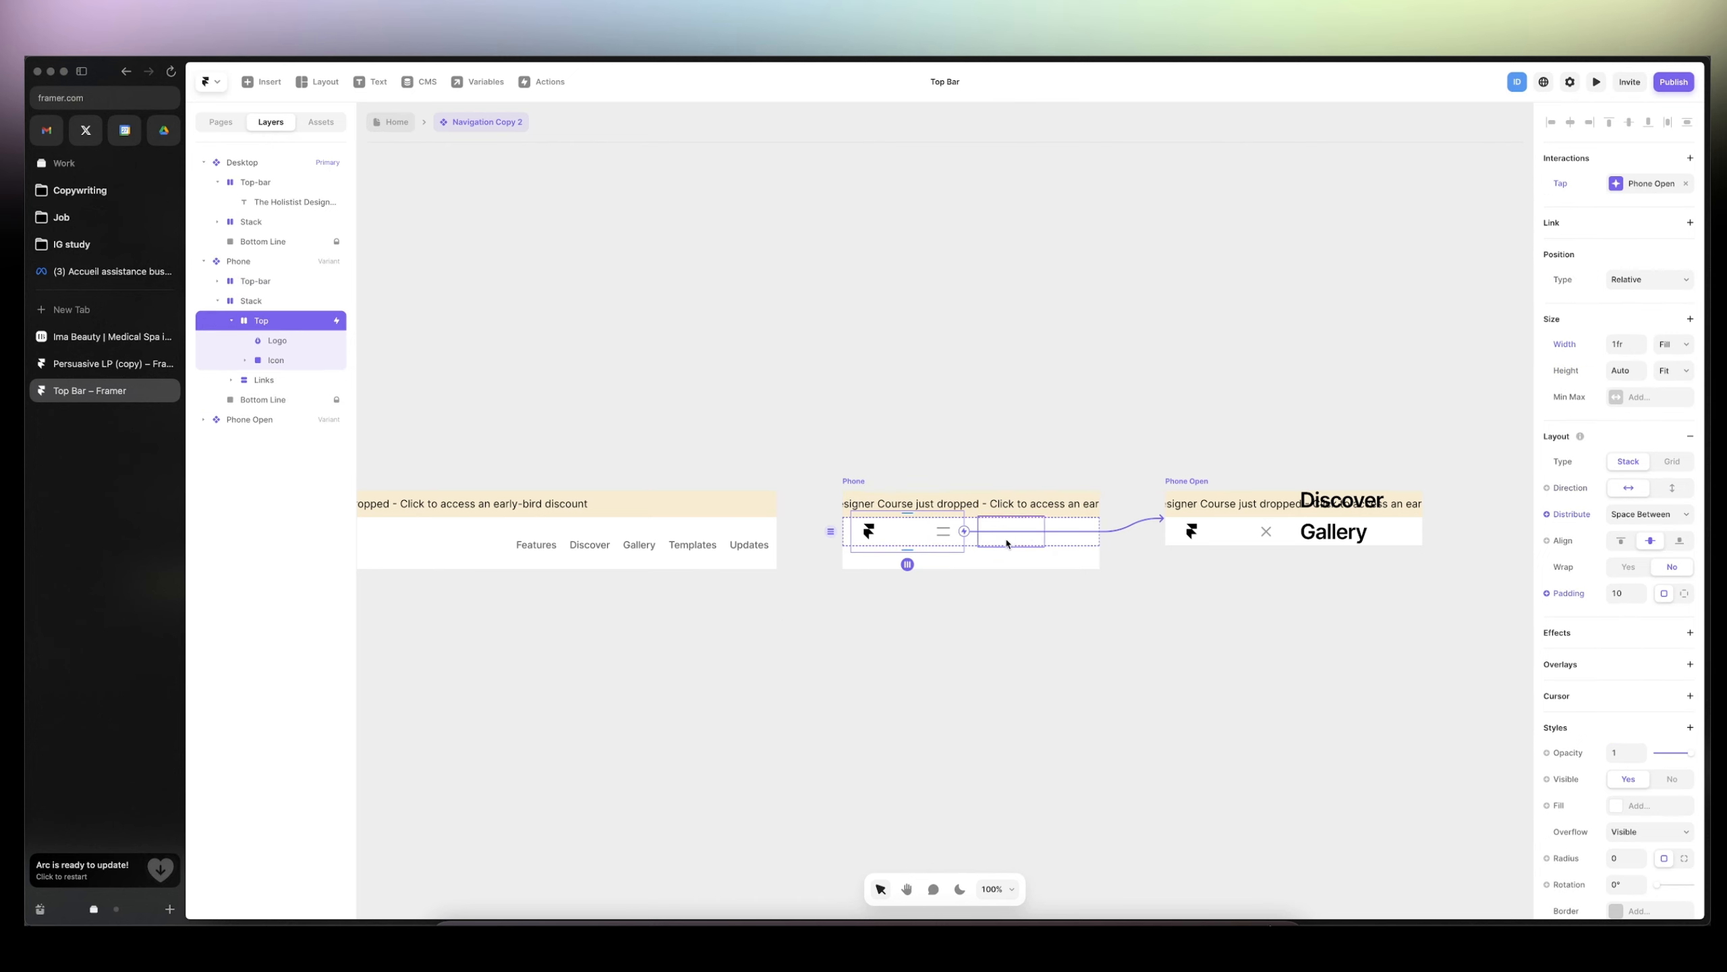
left_click(232, 320)
left_click(262, 302)
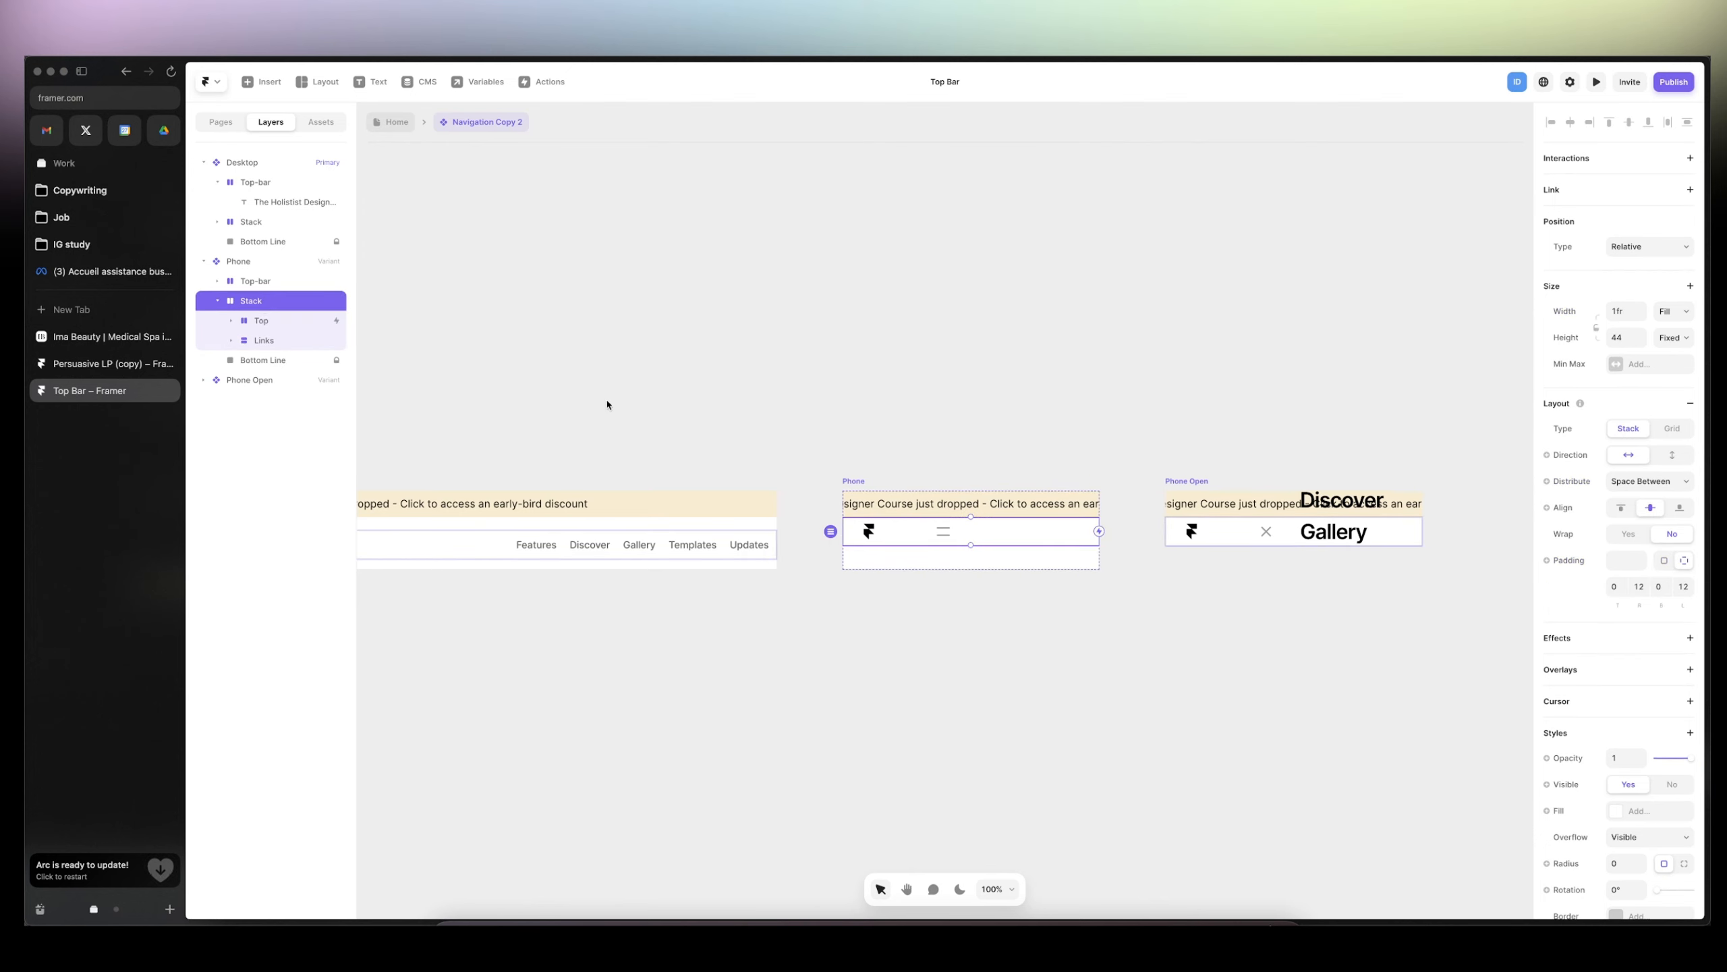
left_click(1646, 482)
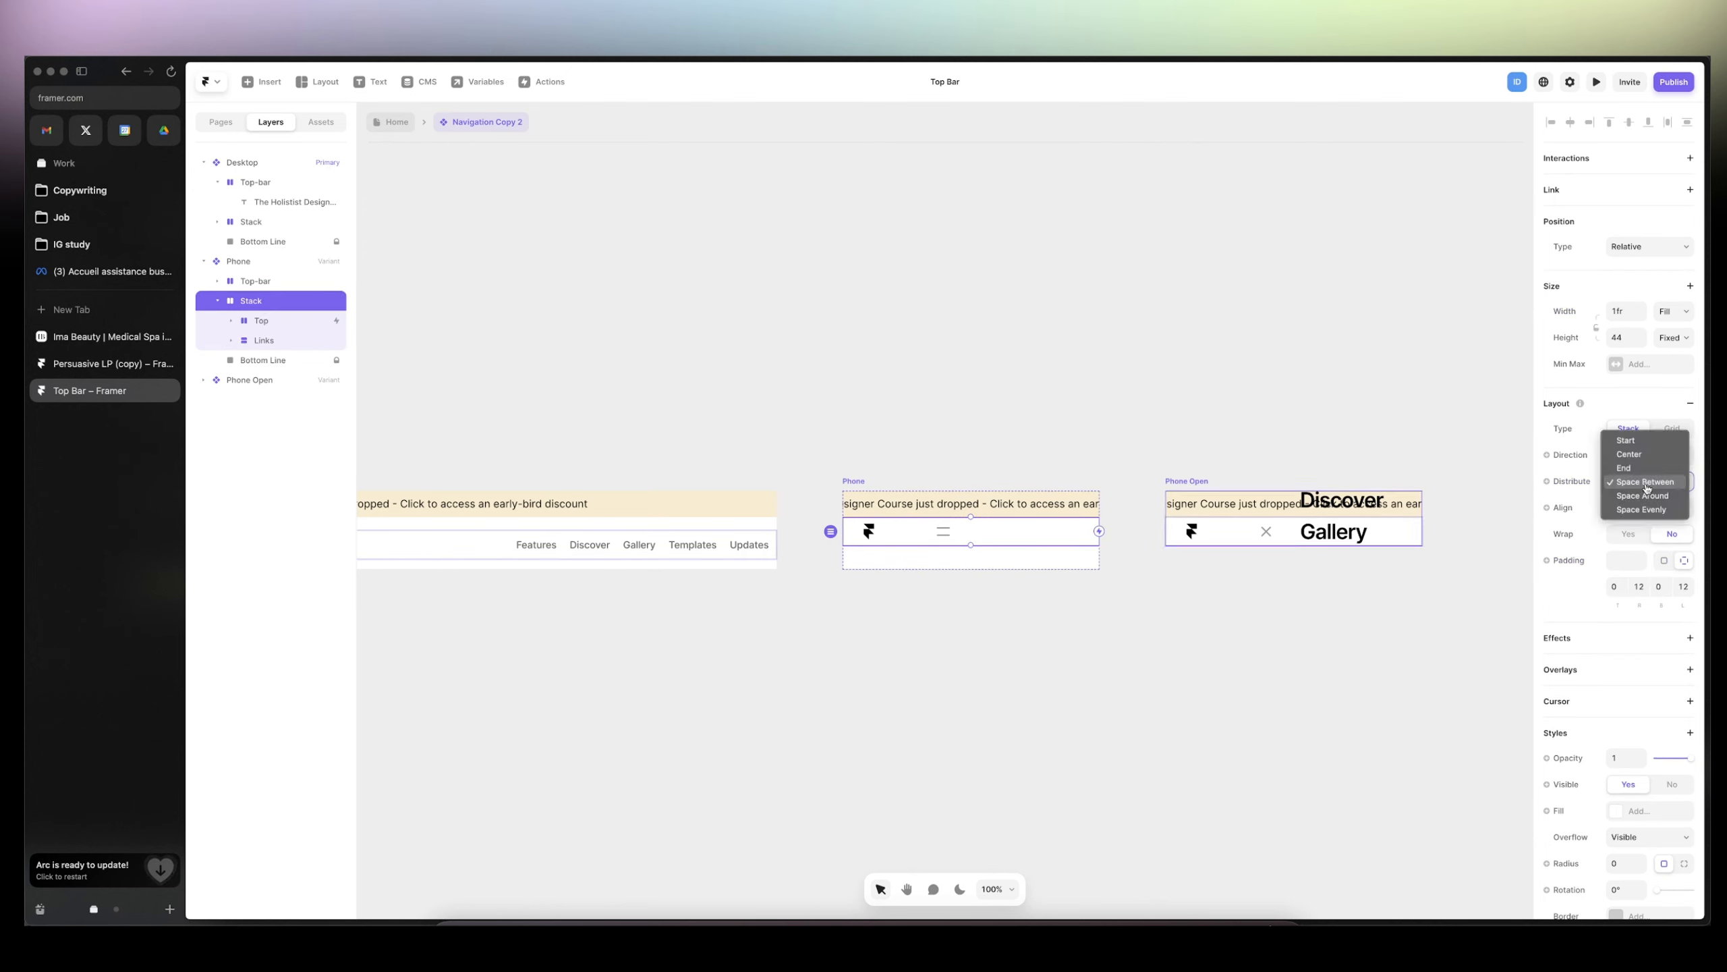
left_click(1645, 442)
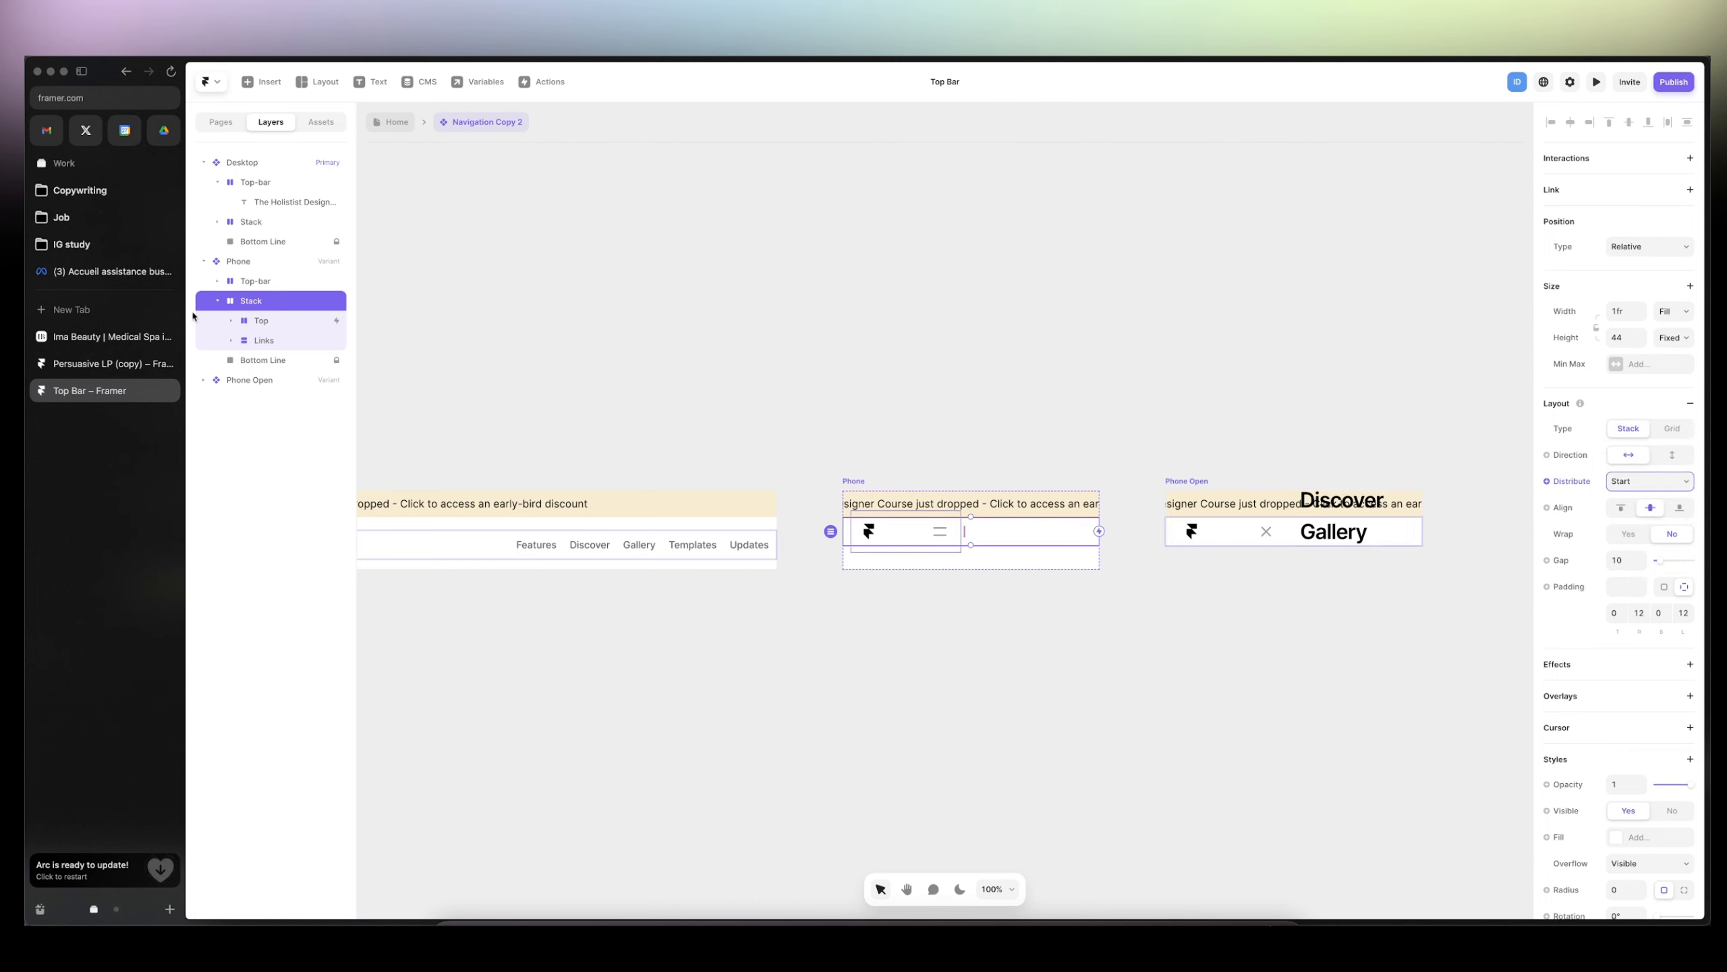
- Switch the Phone variant's logo-and-links stack to a vertical direction
left_click(262, 324)
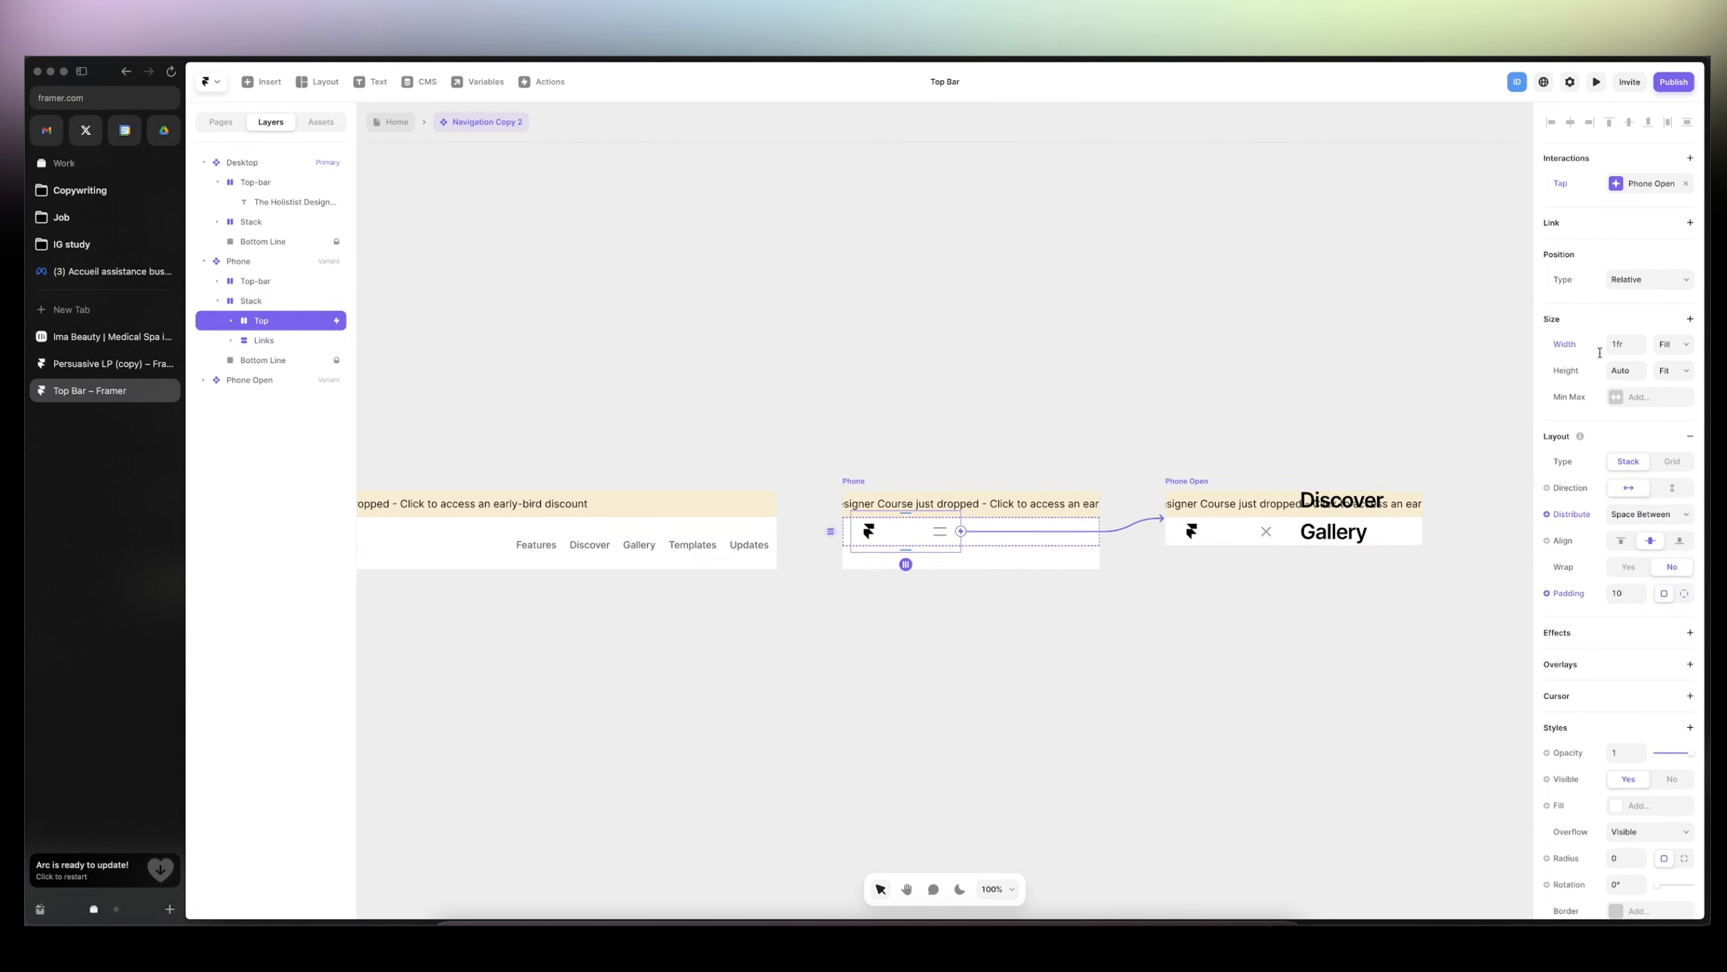
left_click(1025, 544)
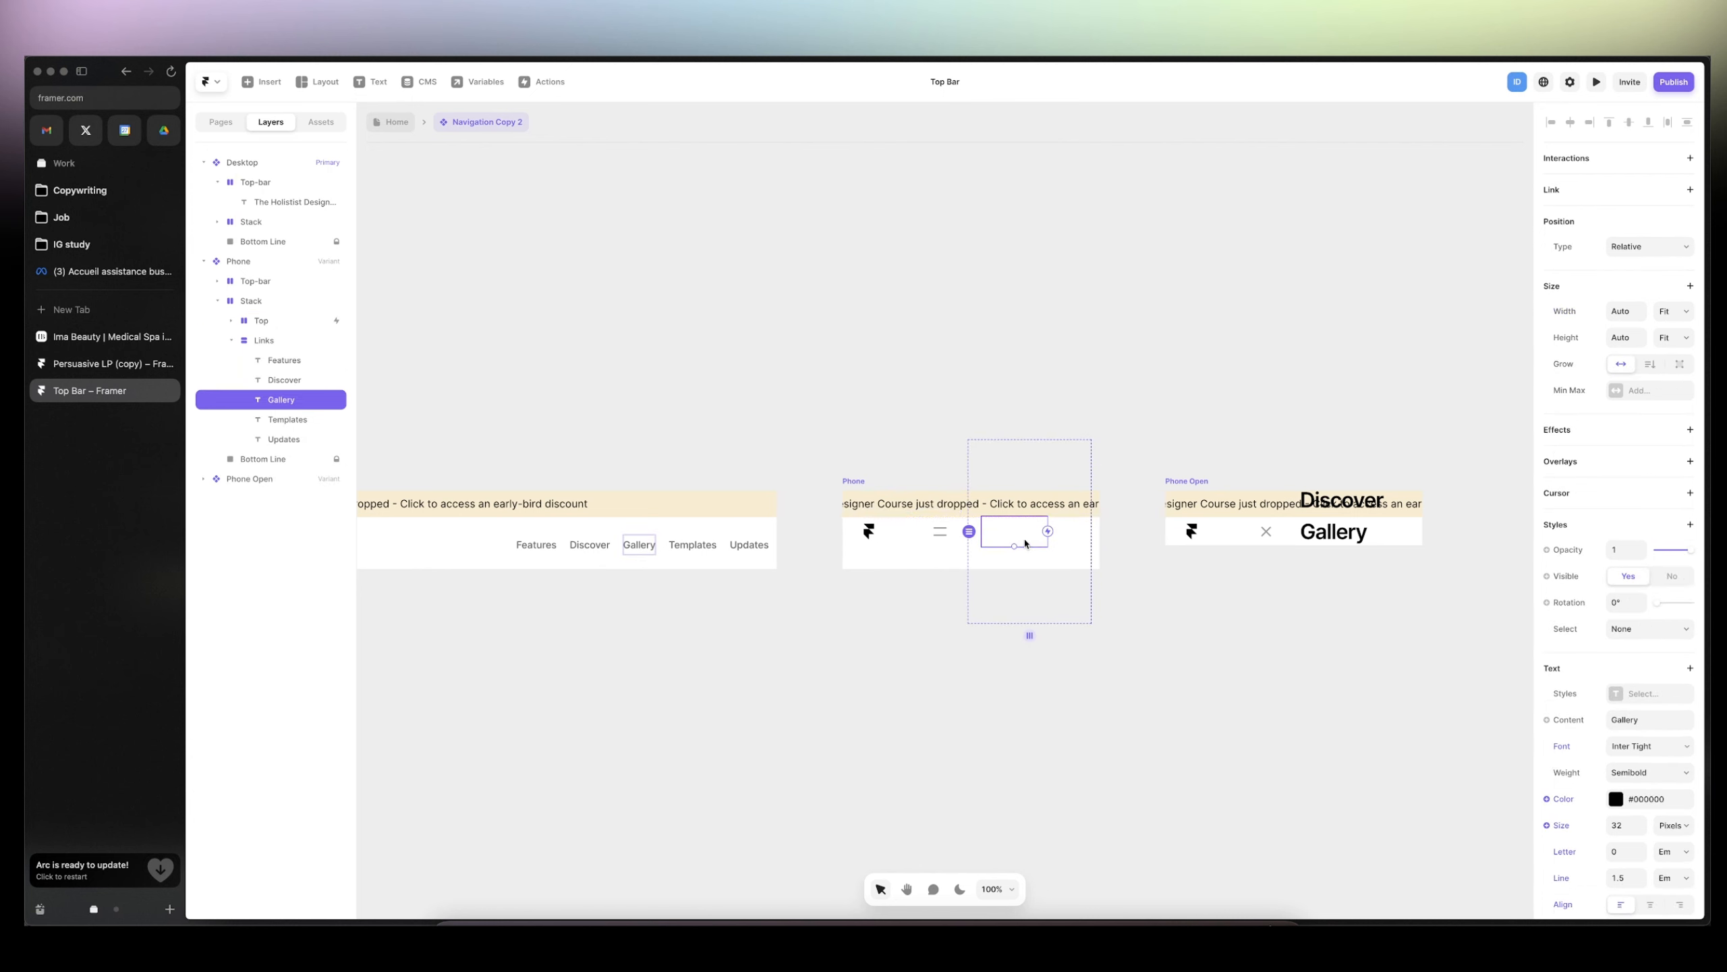
left_click(232, 340)
left_click(271, 341)
left_click(278, 302)
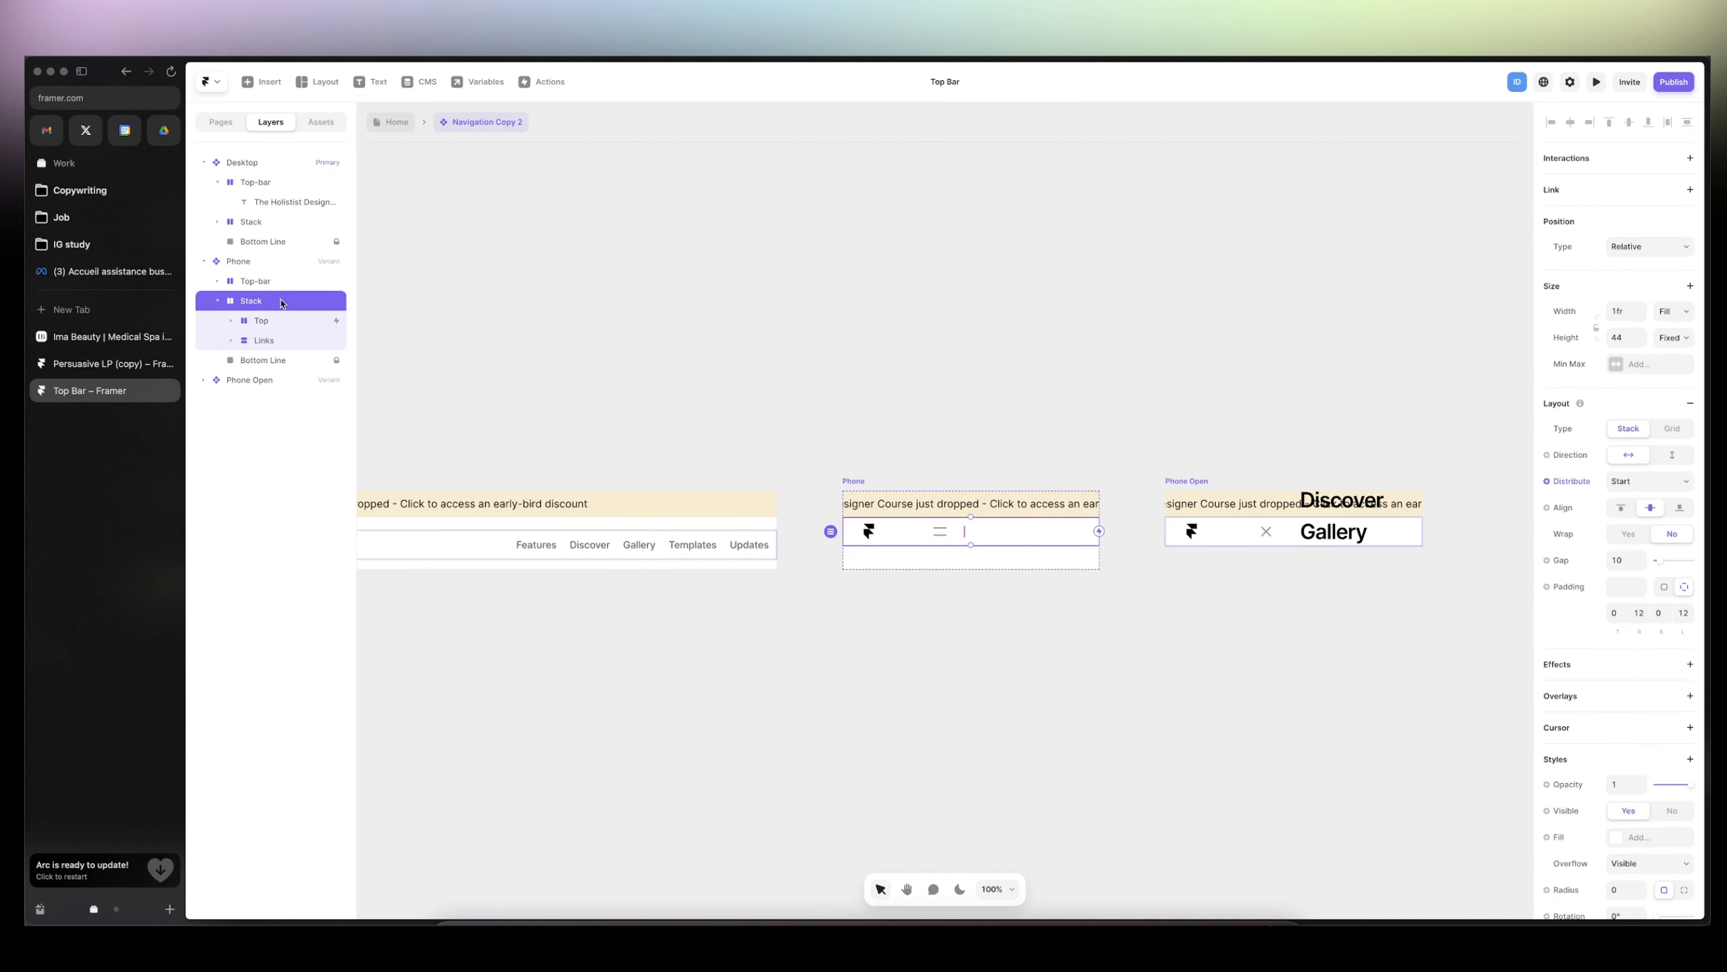
left_click(1671, 456)
- Set the Phone variant's height to 110
left_click(861, 483)
left_click(1624, 300)
type("100")
key("shift+Down")
key("shift+Up")
key("shift+Up")
key("shift+Down")
key("shift+Up")
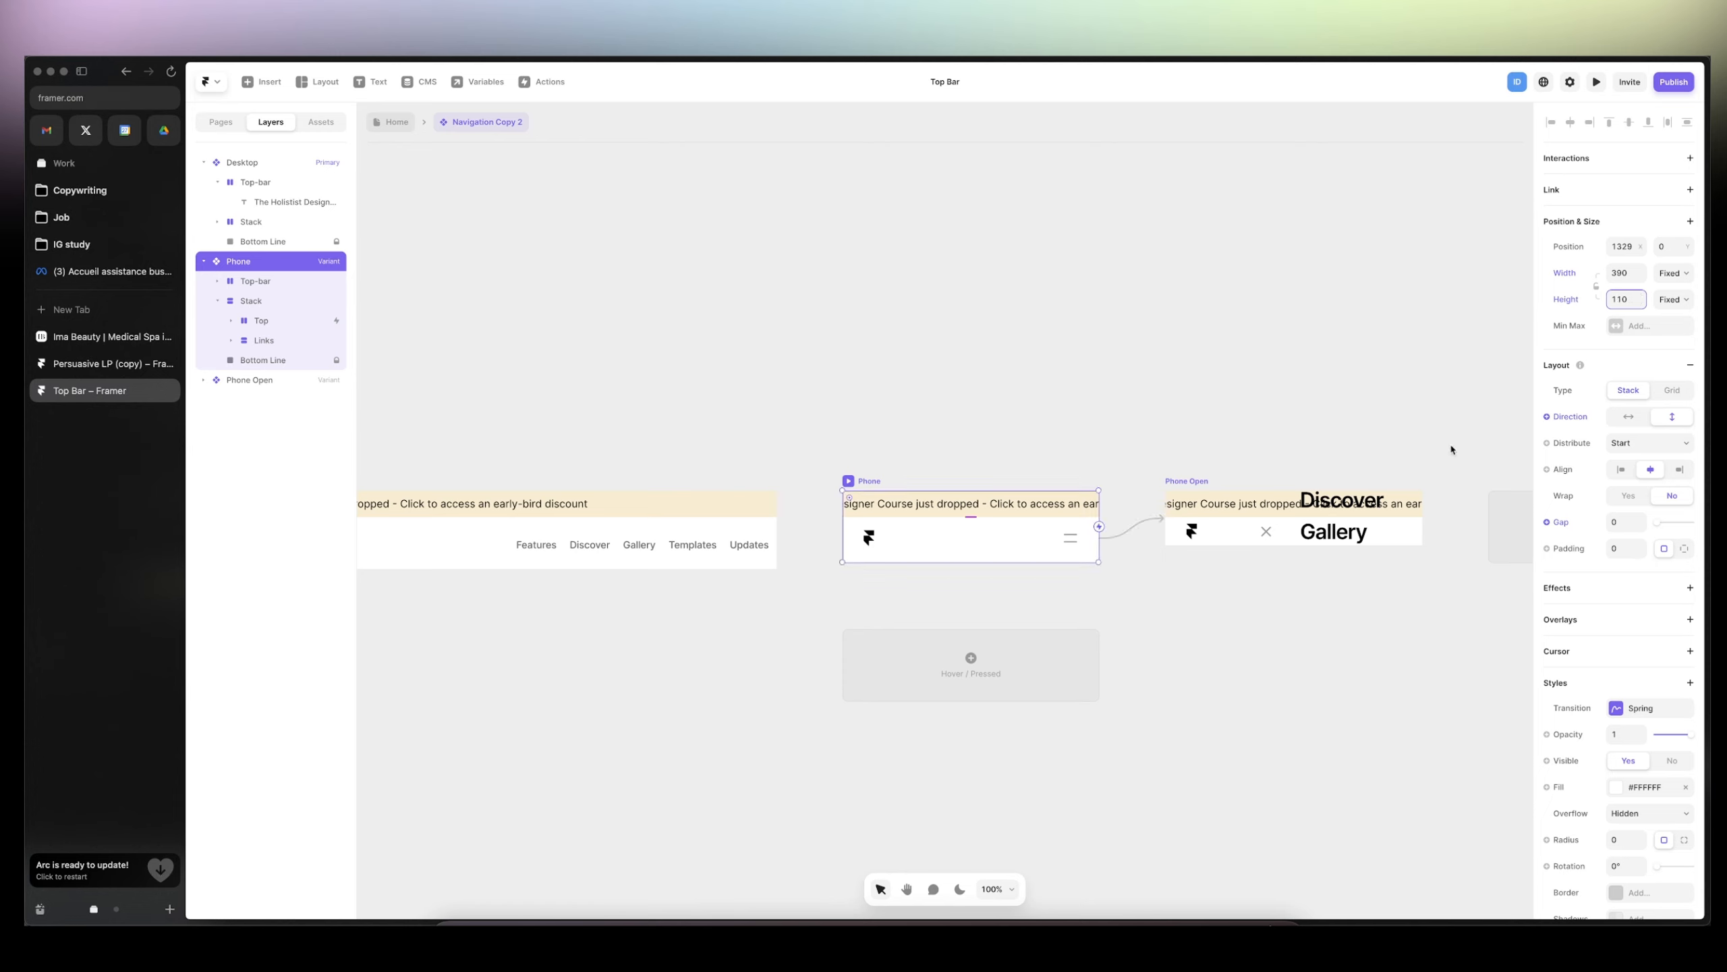
- Change the direction of the Phone Open variant's logo-and-links stack to vertical
left_click(1203, 483)
scroll(1232, 529, "right", 1)
scroll(1232, 529, "right", 5)
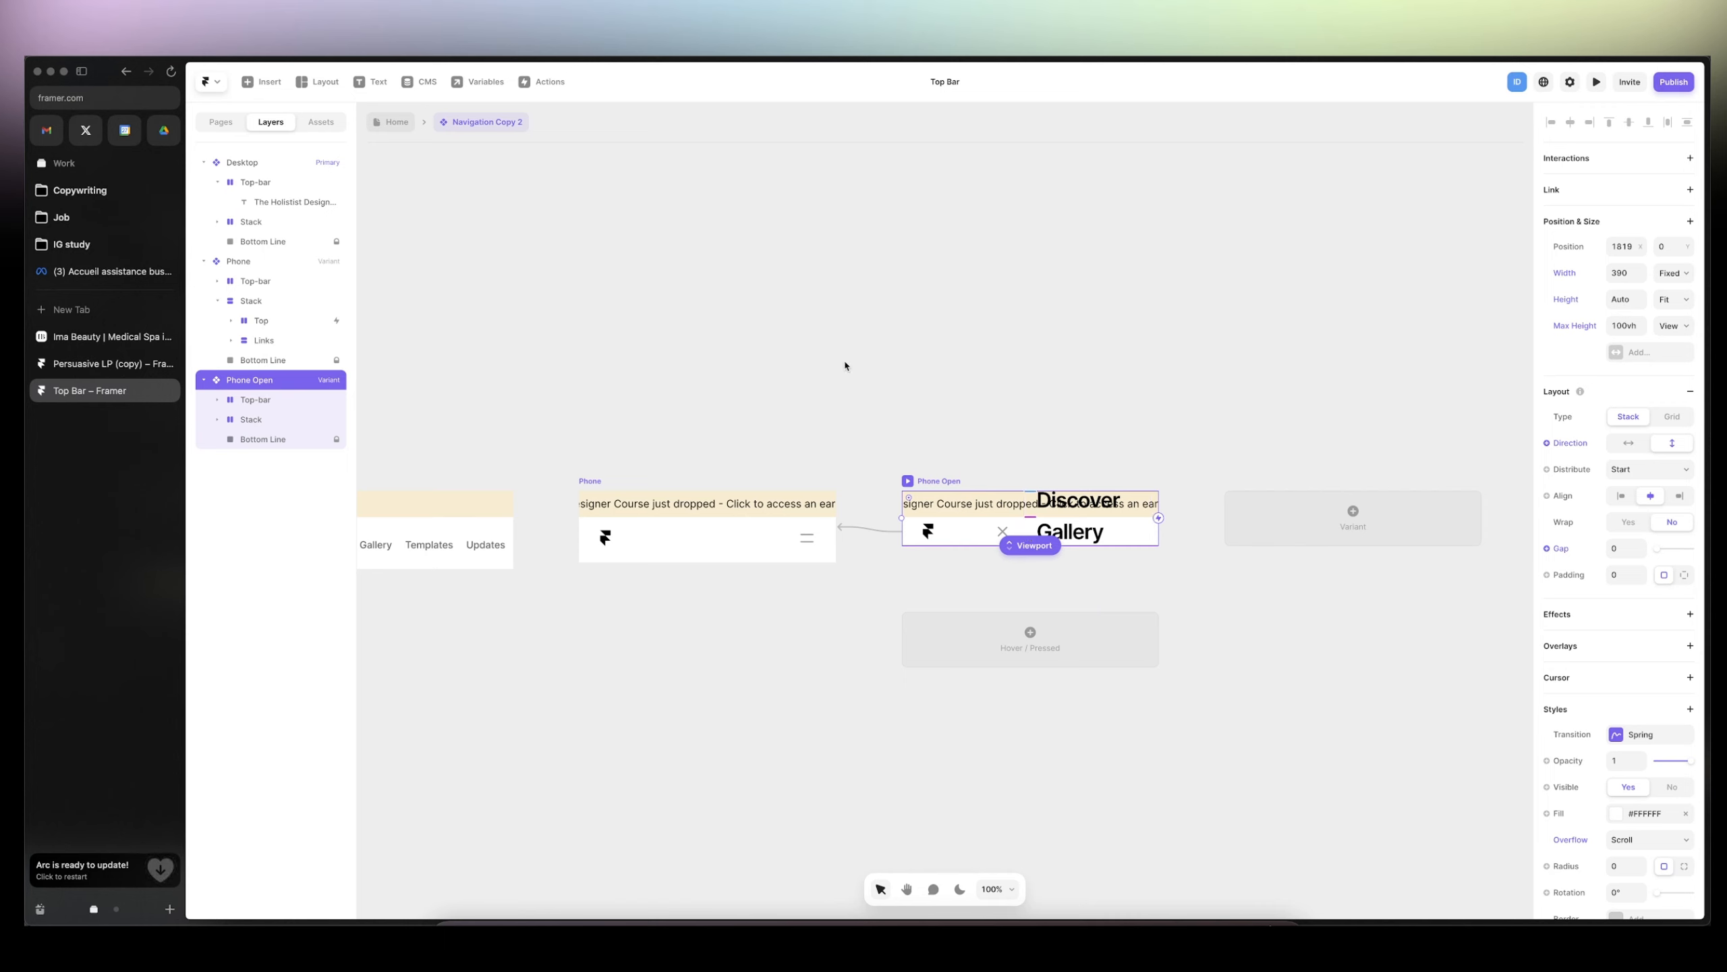
left_click(295, 401)
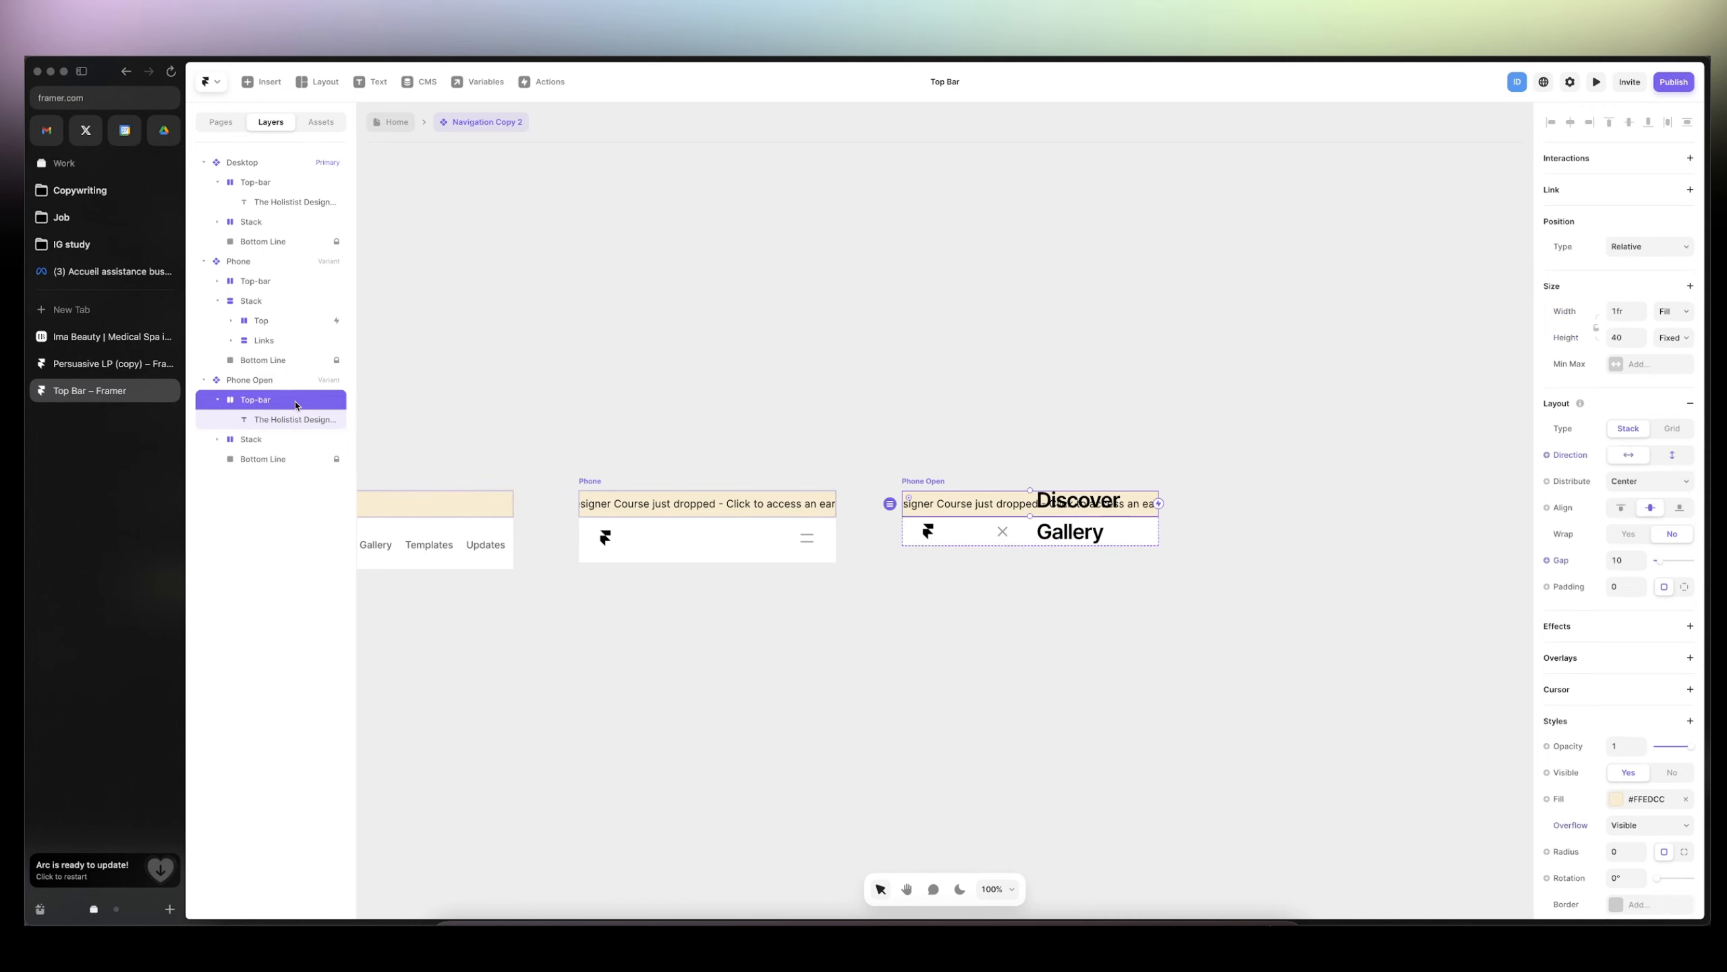
left_click(278, 438)
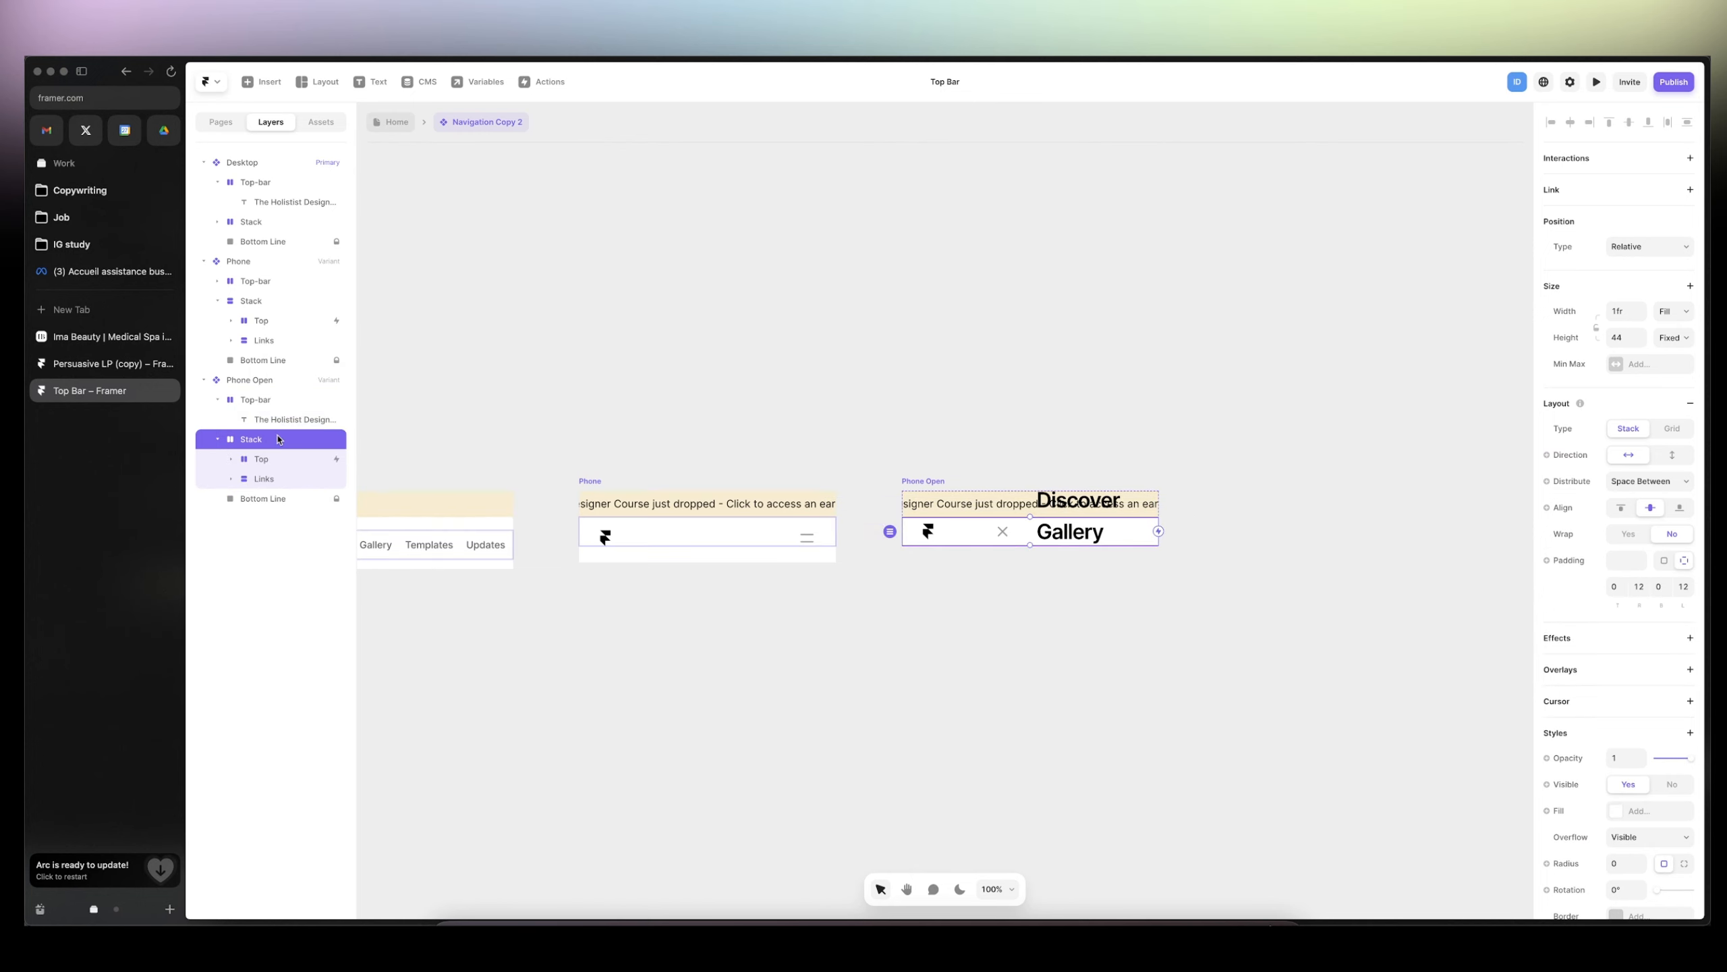
left_click(1673, 457)
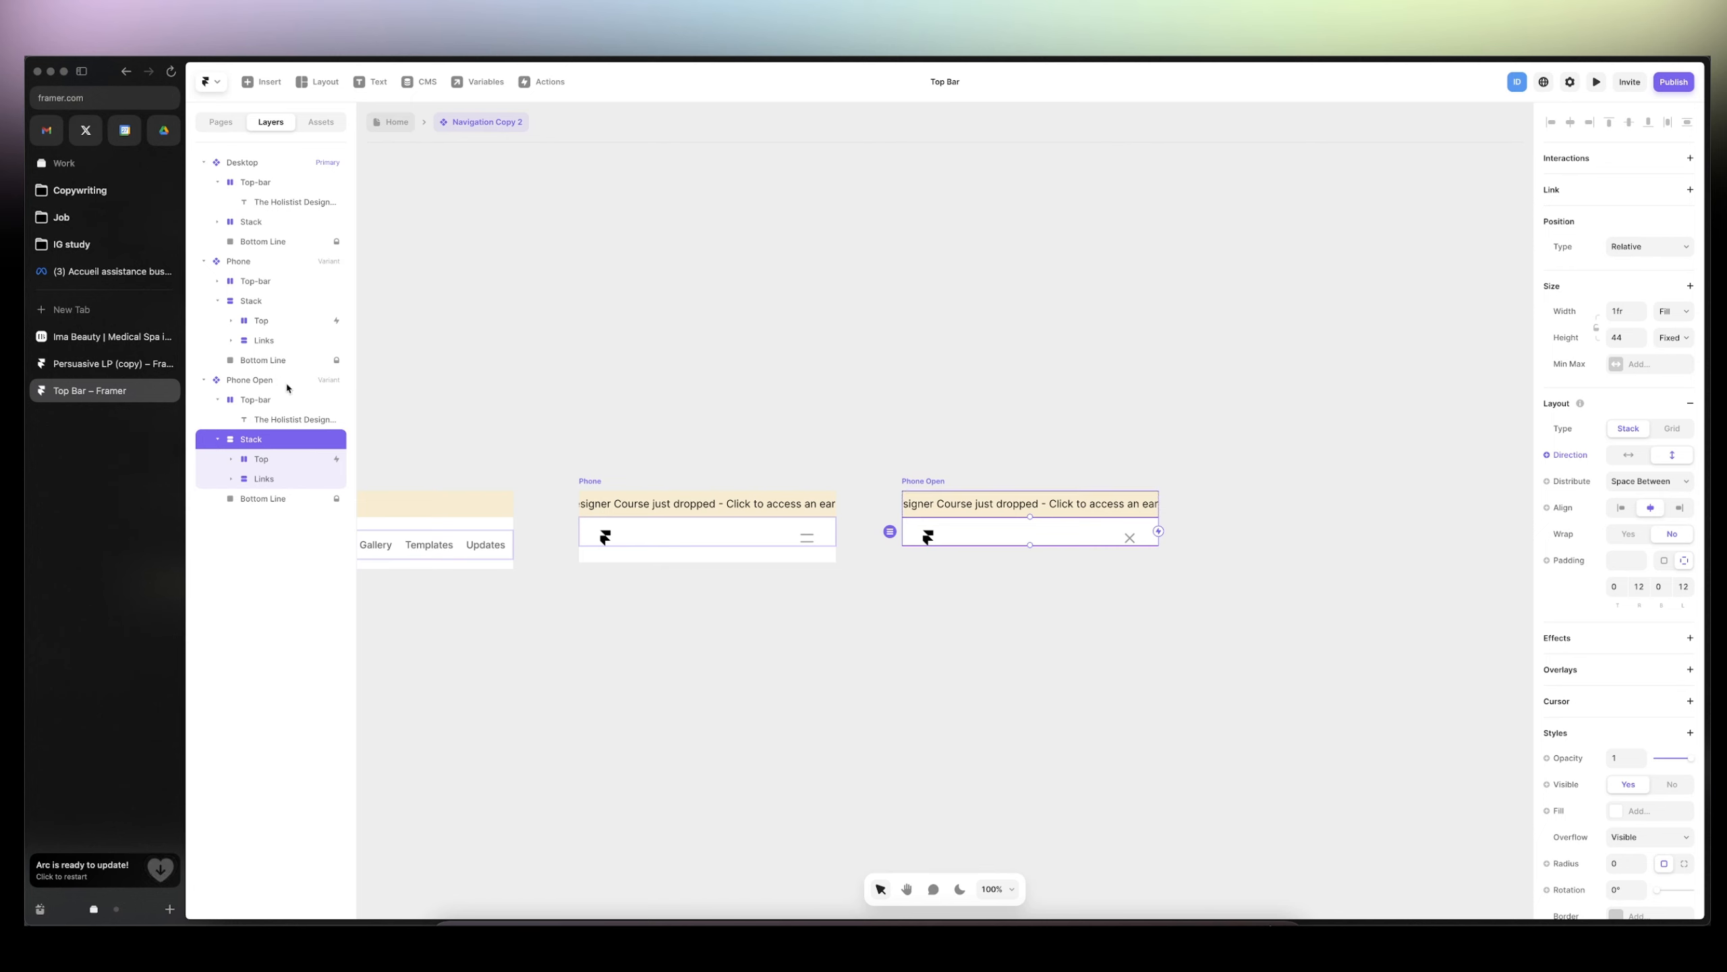
- Inspect the Phone Open variant's Links stack and preview opening the menu from the Phone variant
left_click(931, 480)
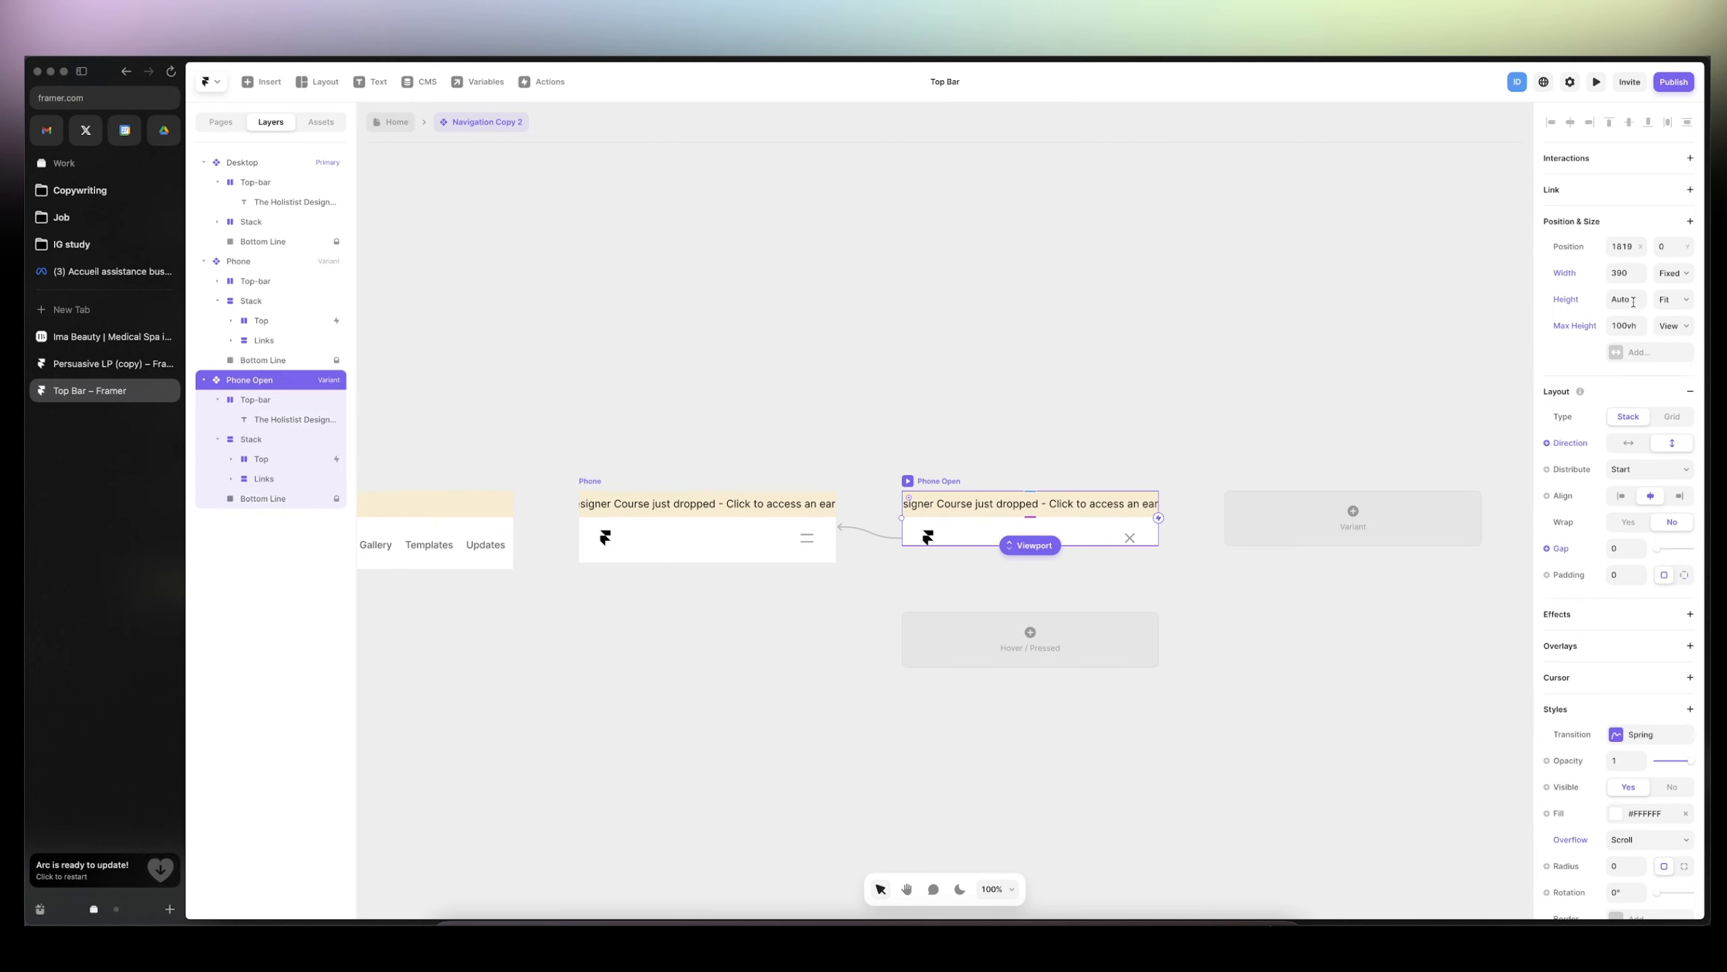
left_click(261, 480)
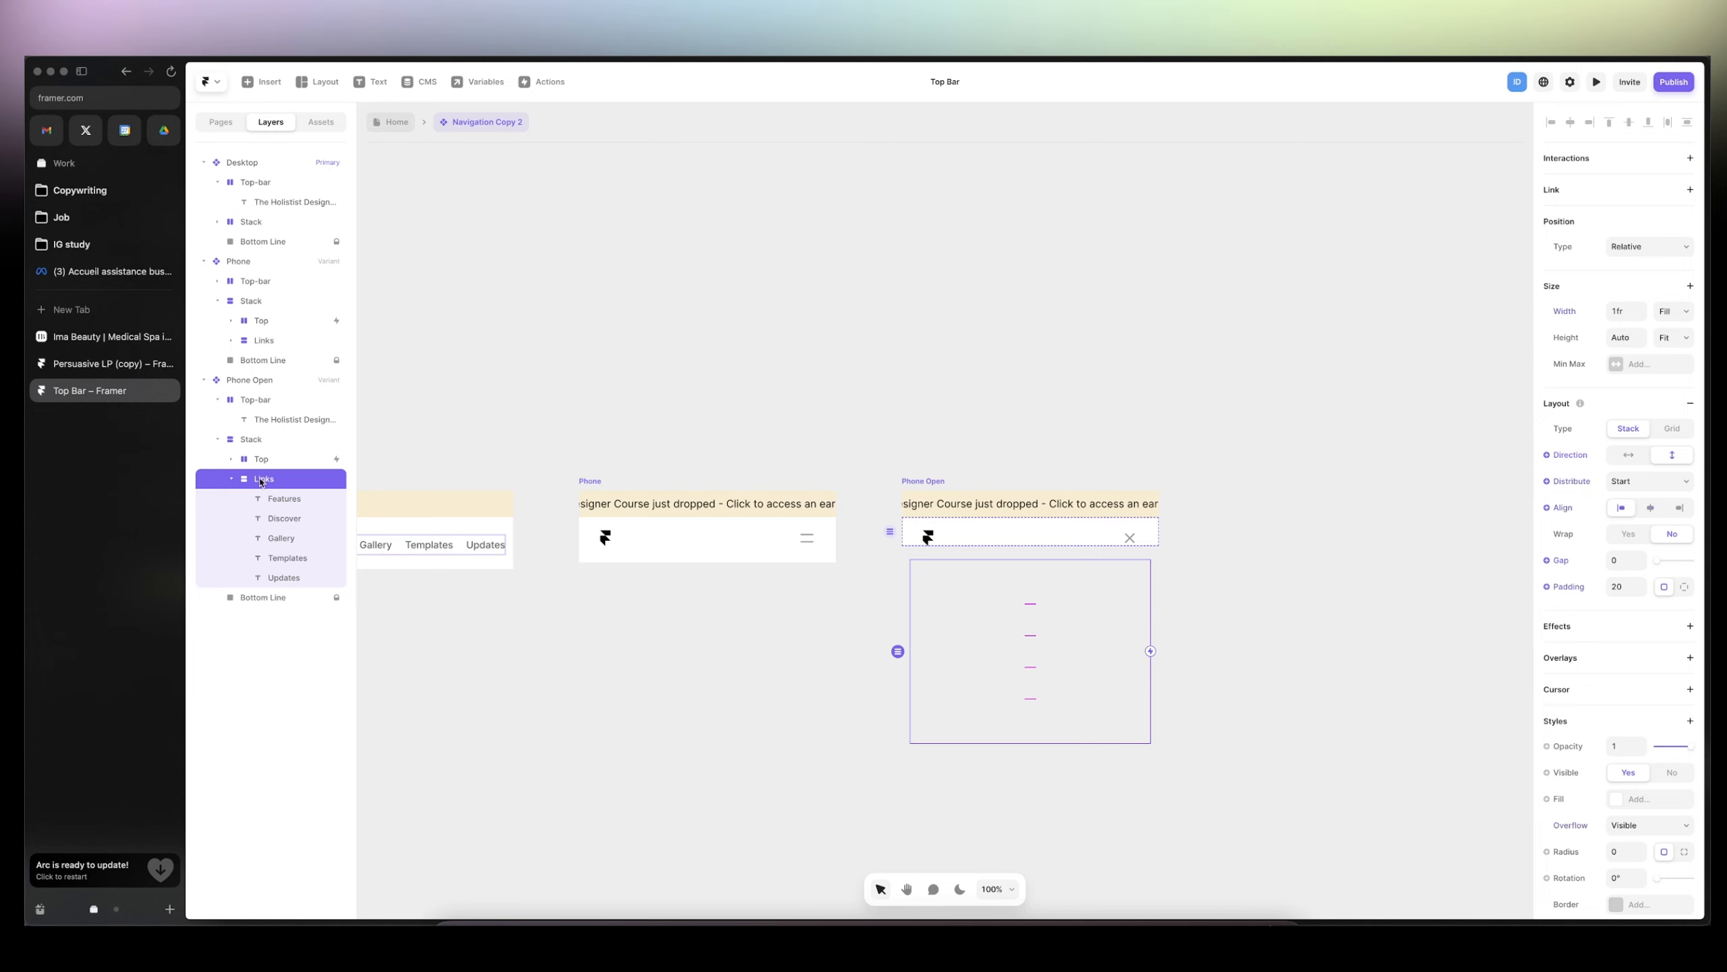
left_click(232, 479)
left_click(232, 479)
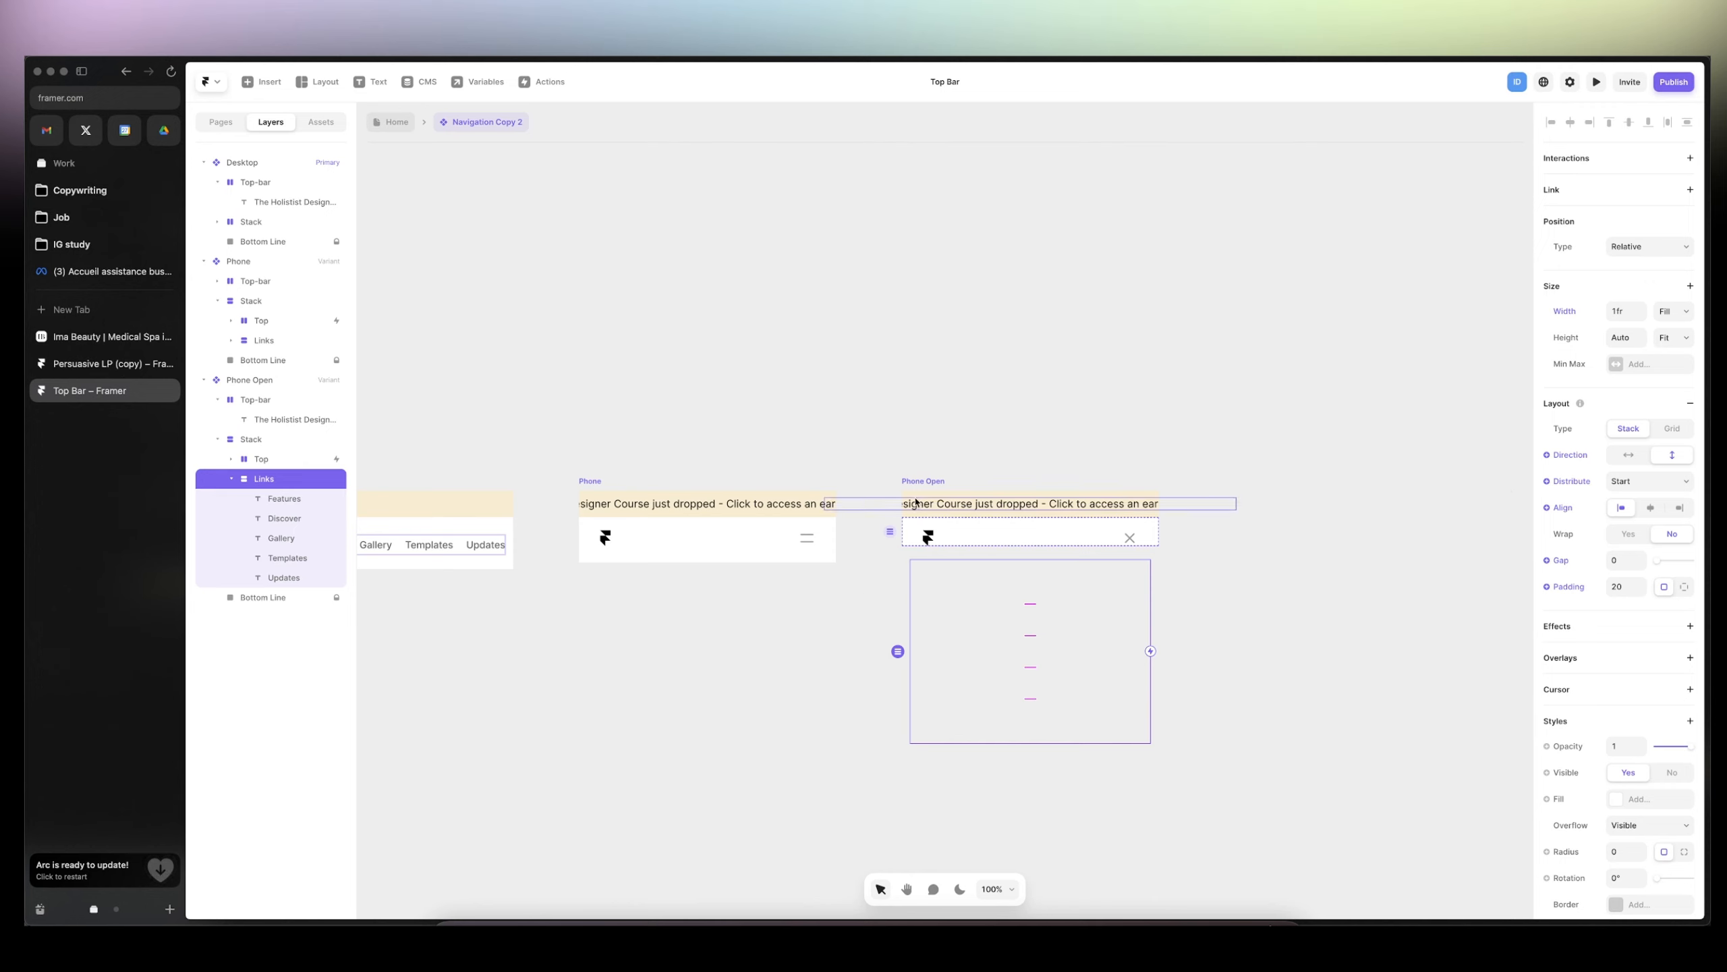
left_click(600, 481)
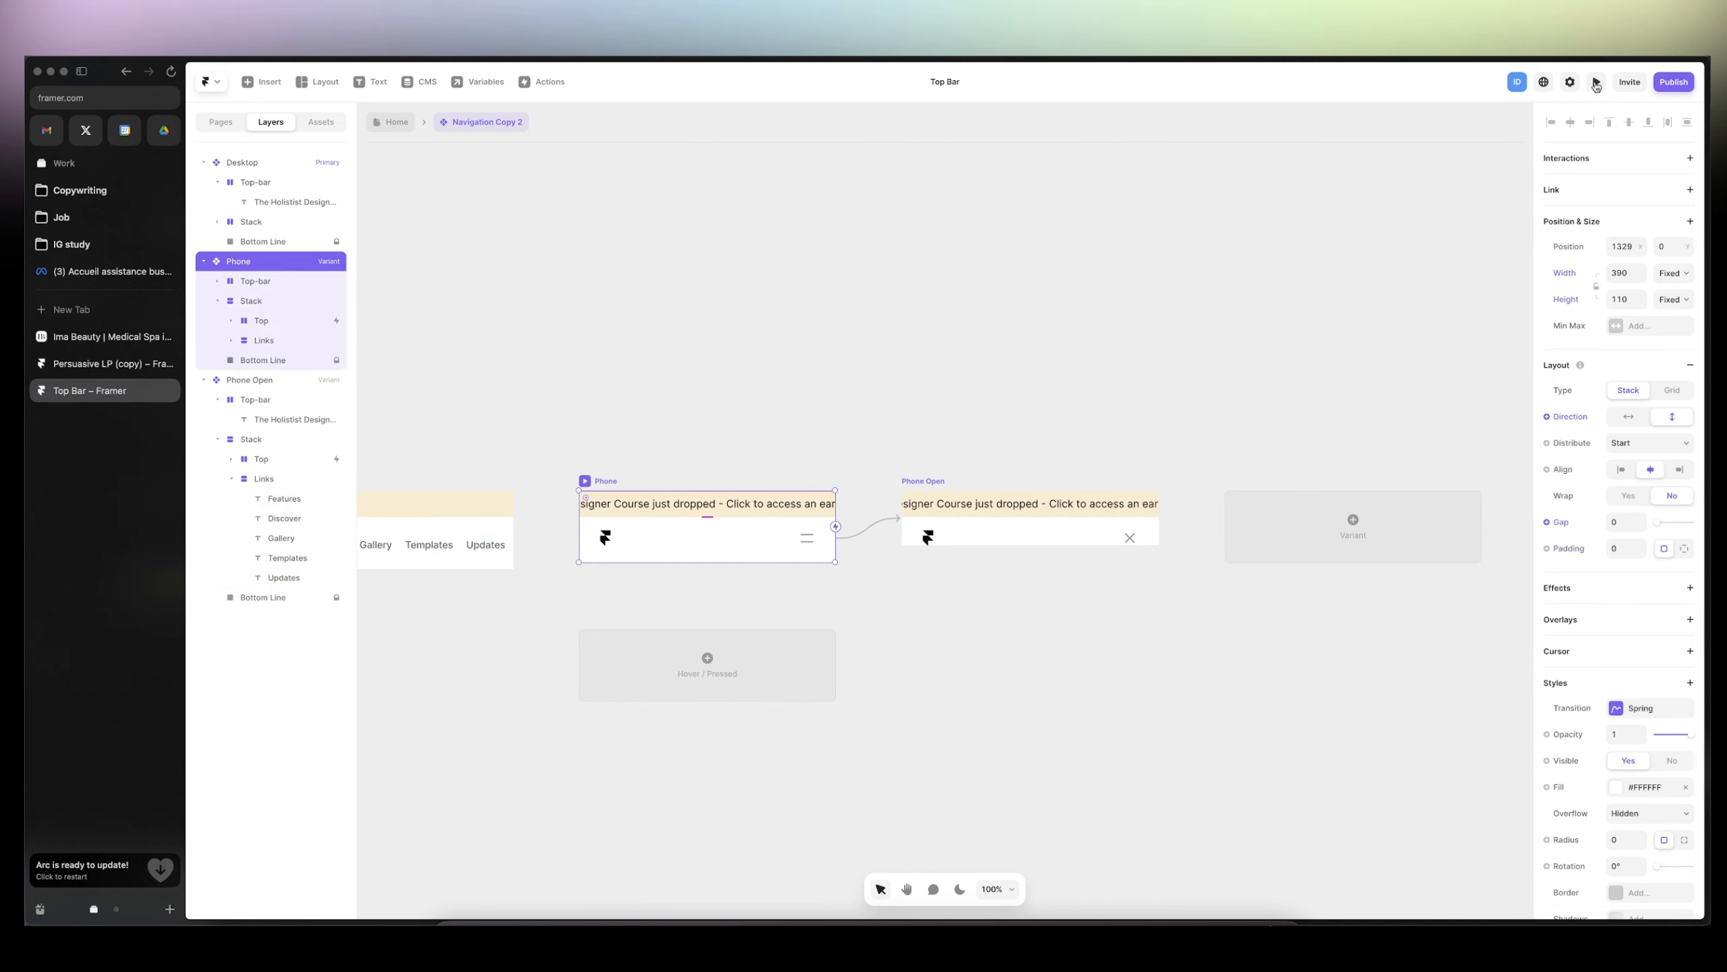
left_click(1596, 82)
left_click(1045, 521)
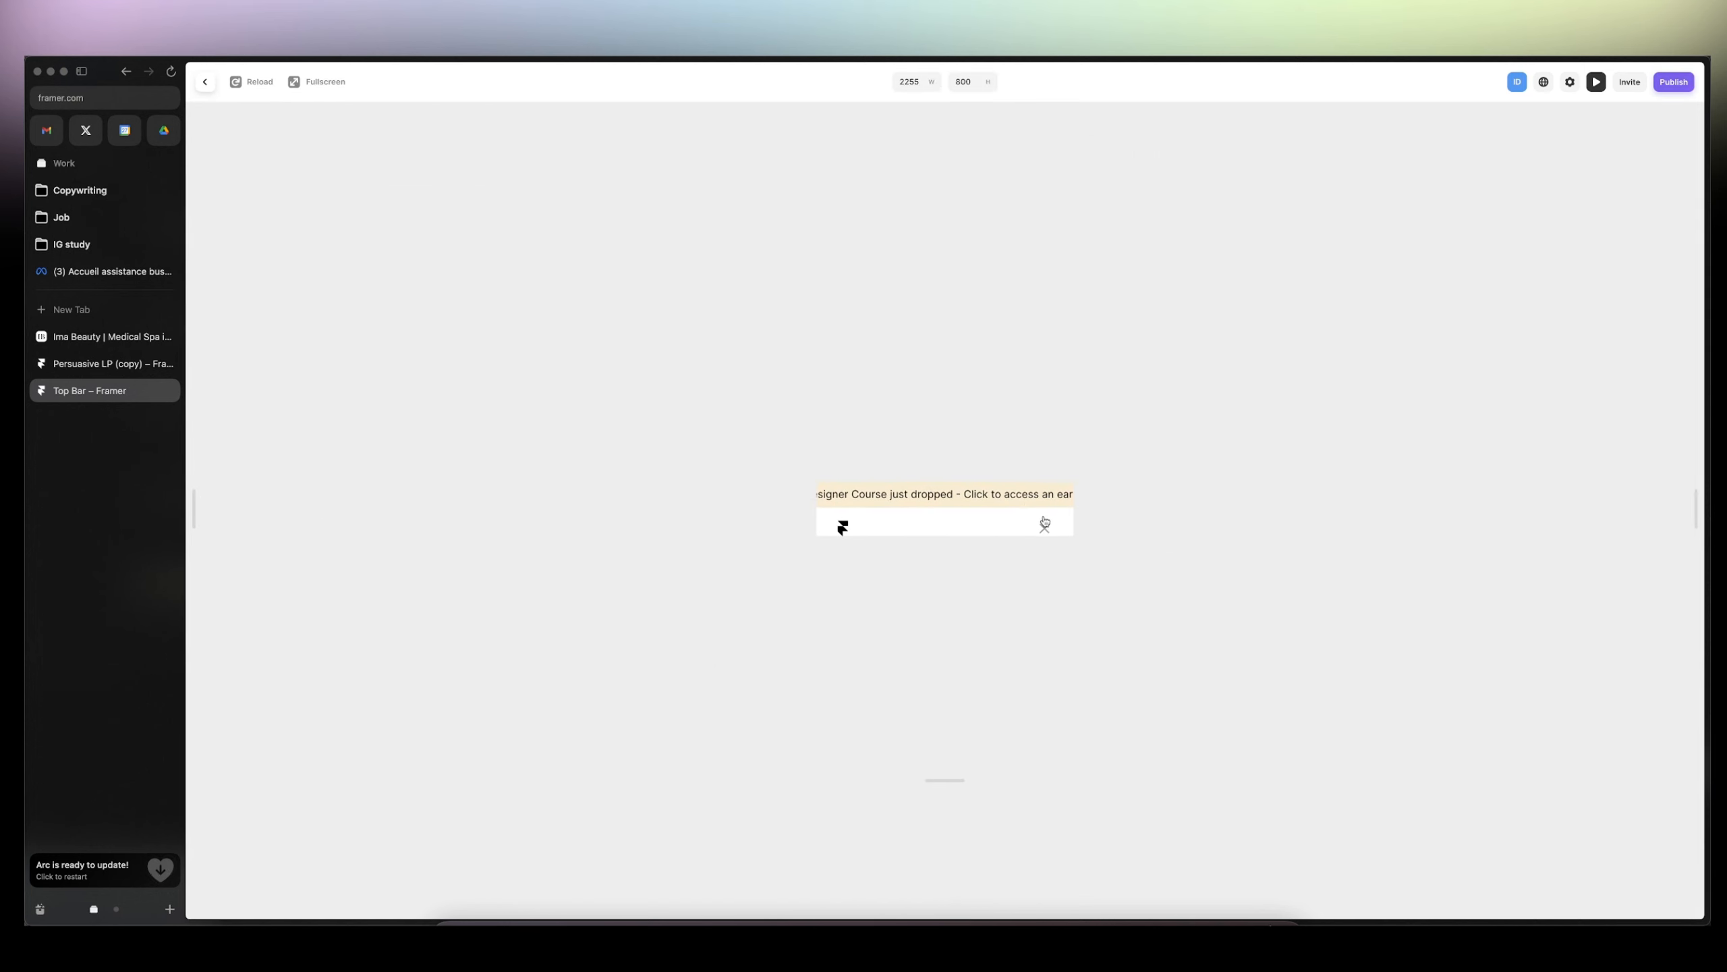
left_click(1595, 85)
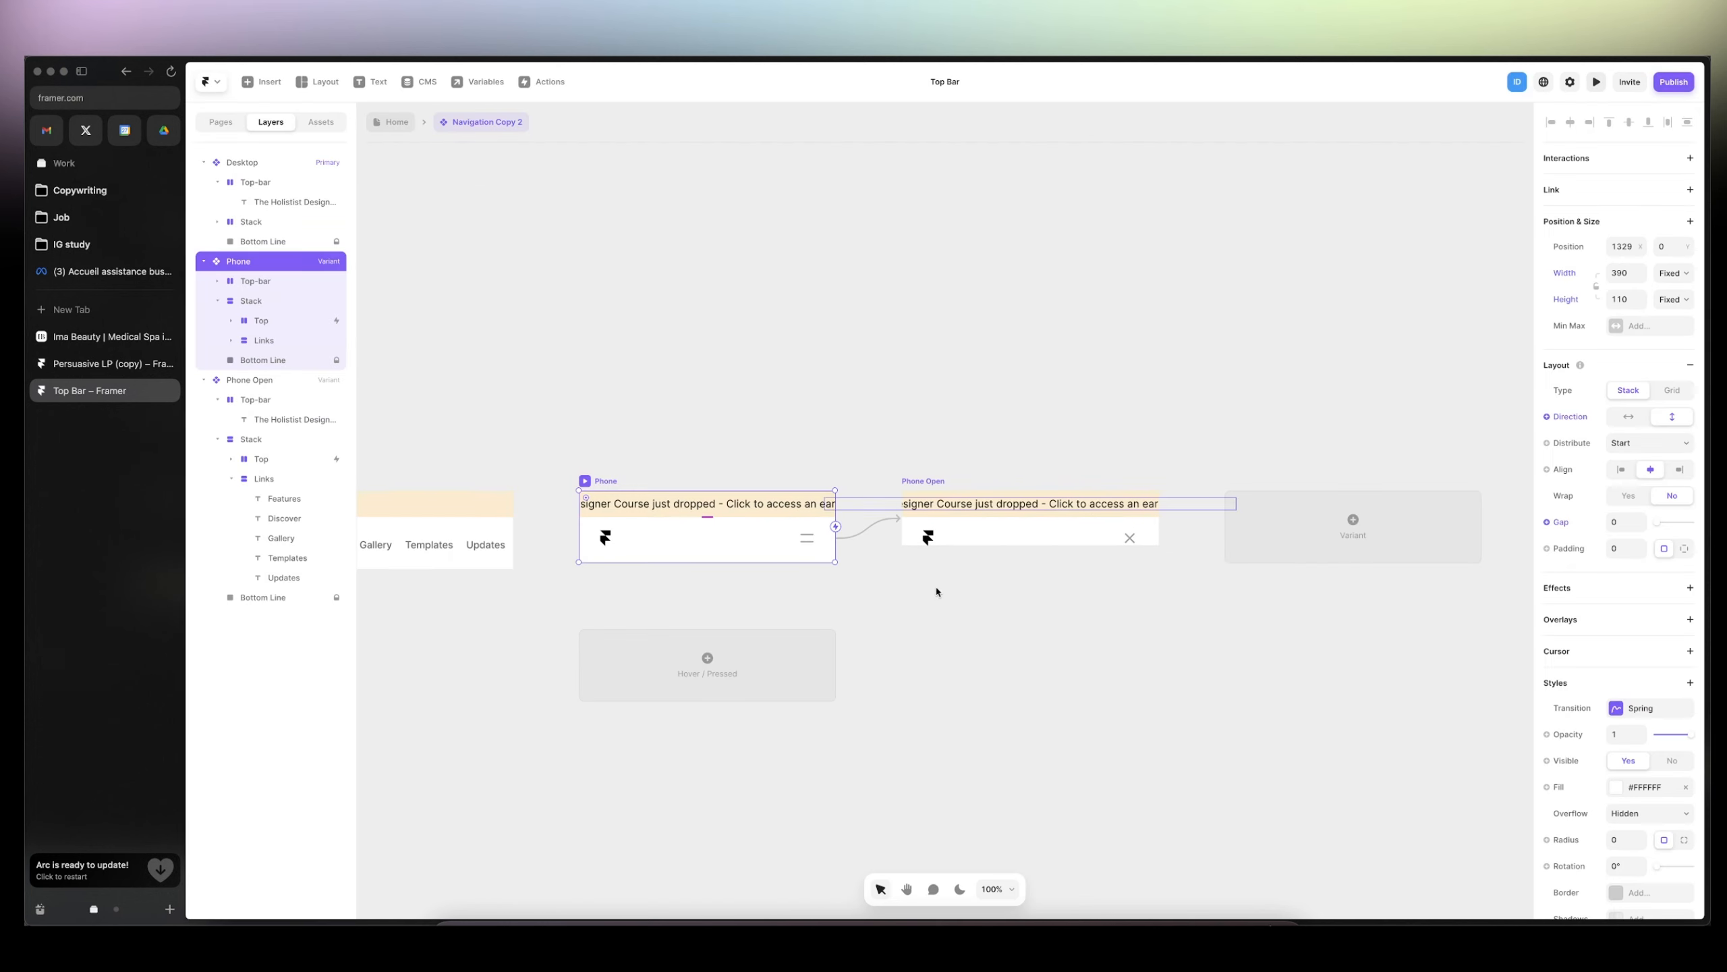
- Give the Phone Open variant a fixed height of 120
left_click(937, 495)
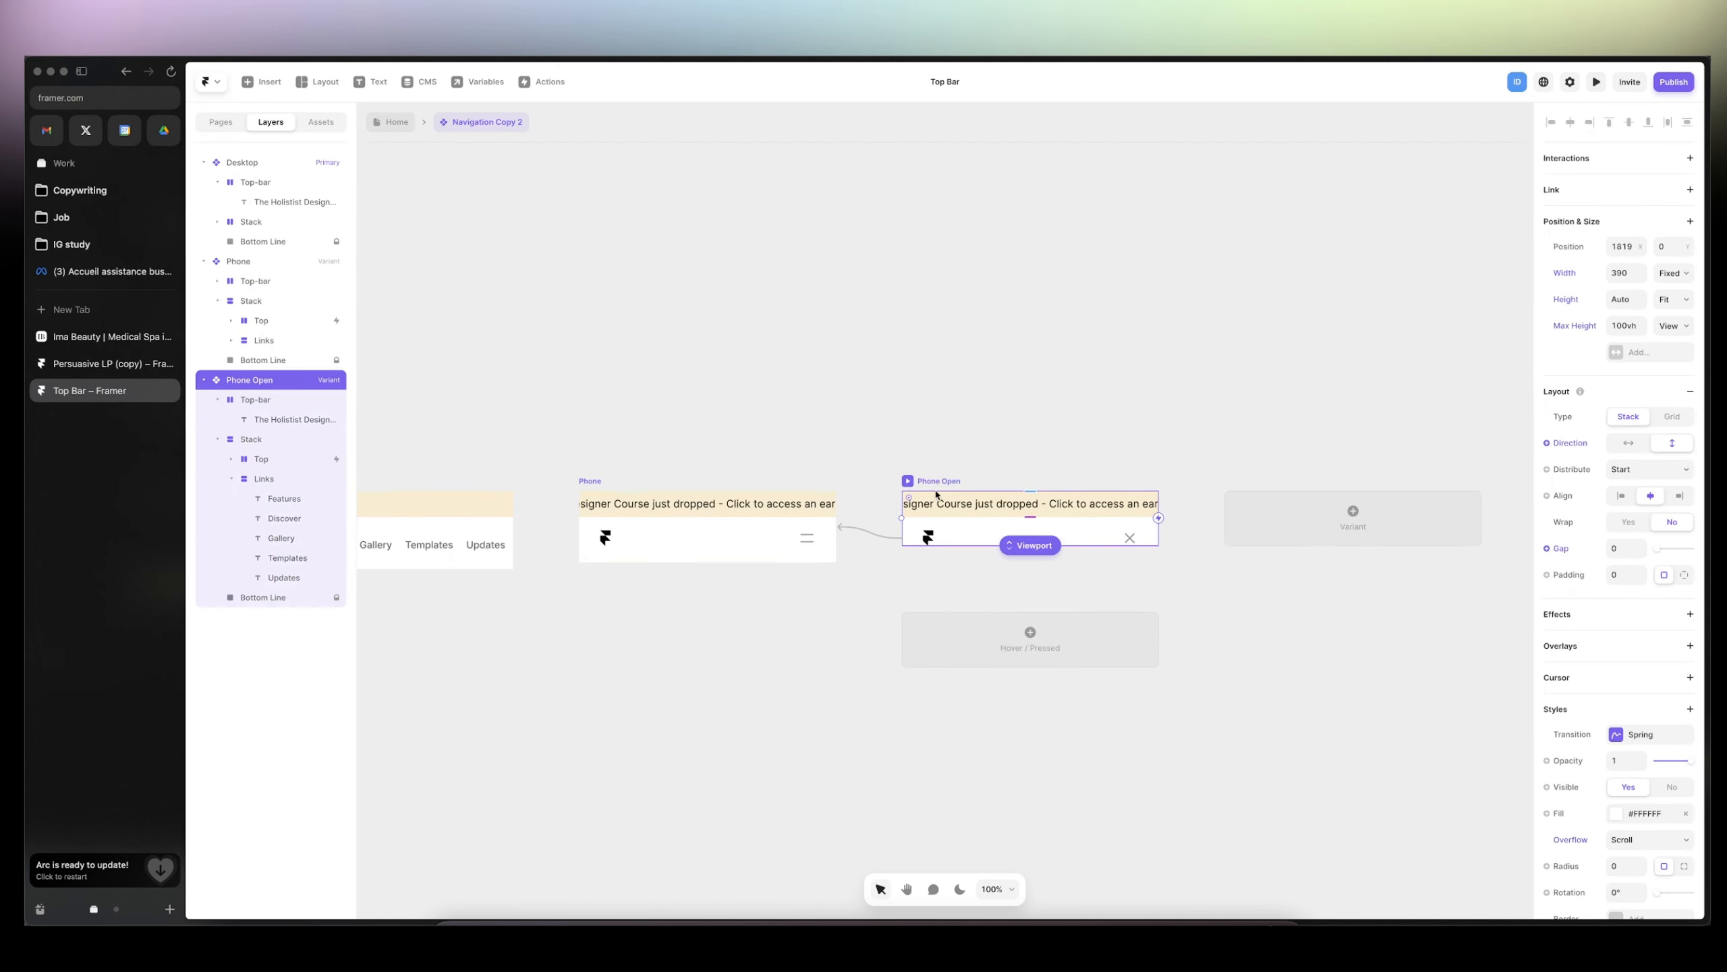
left_click(249, 441)
left_click(272, 480)
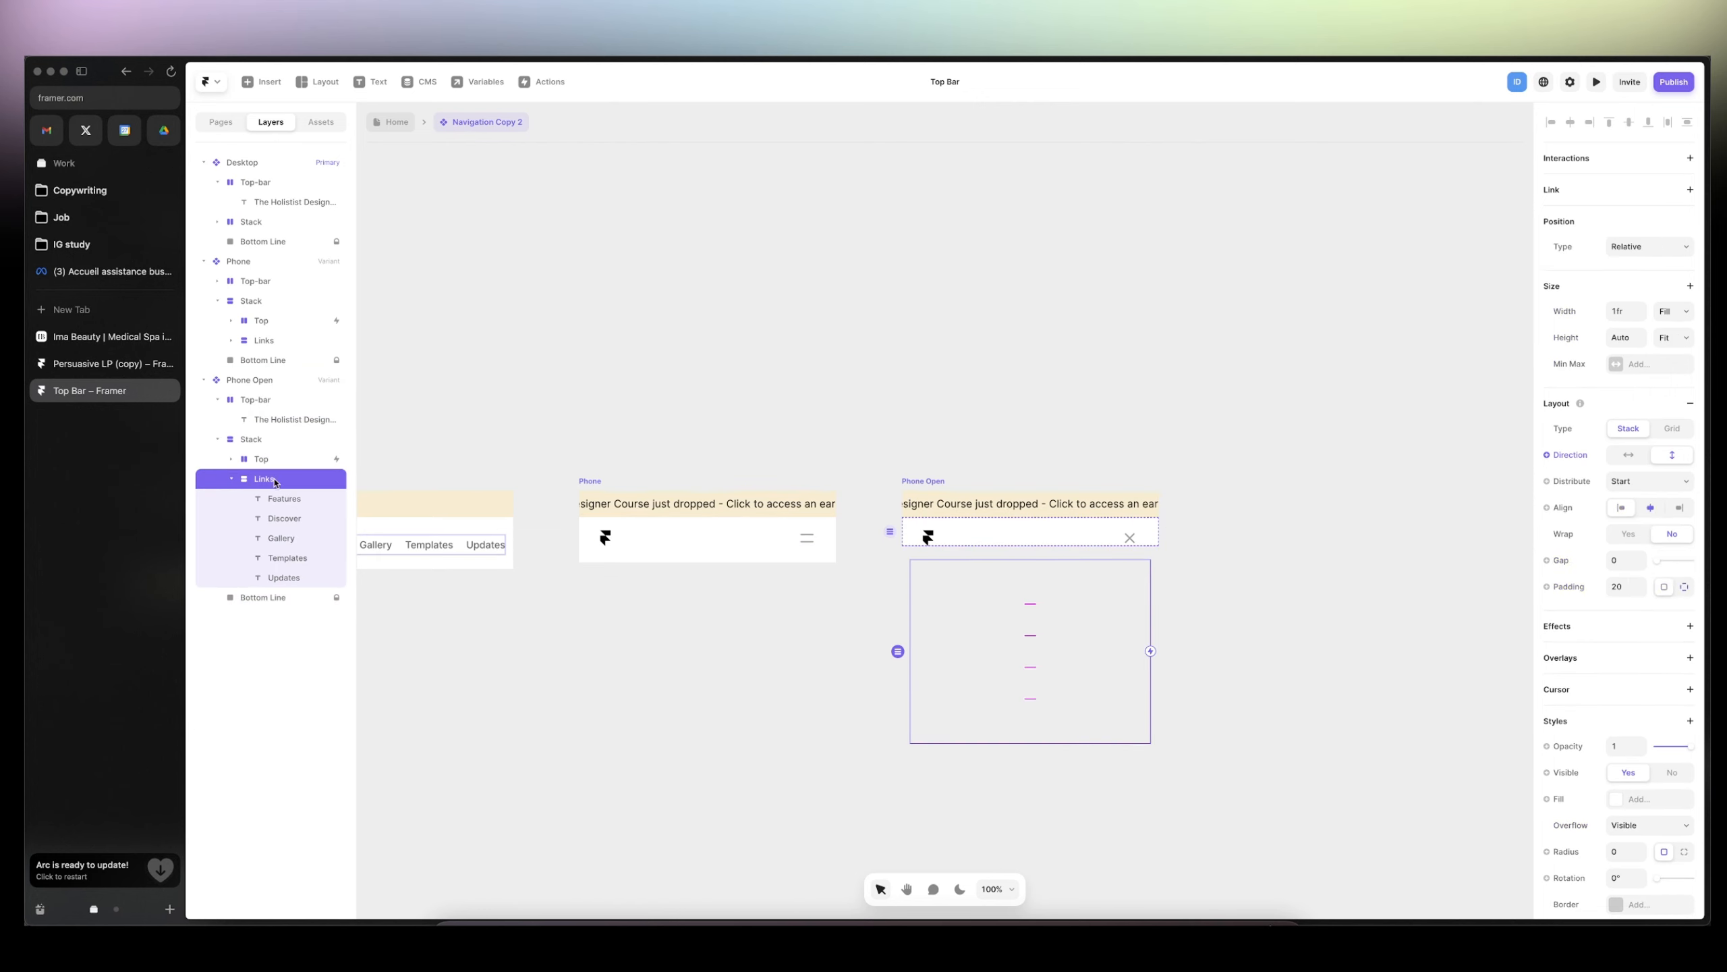
left_click(241, 482)
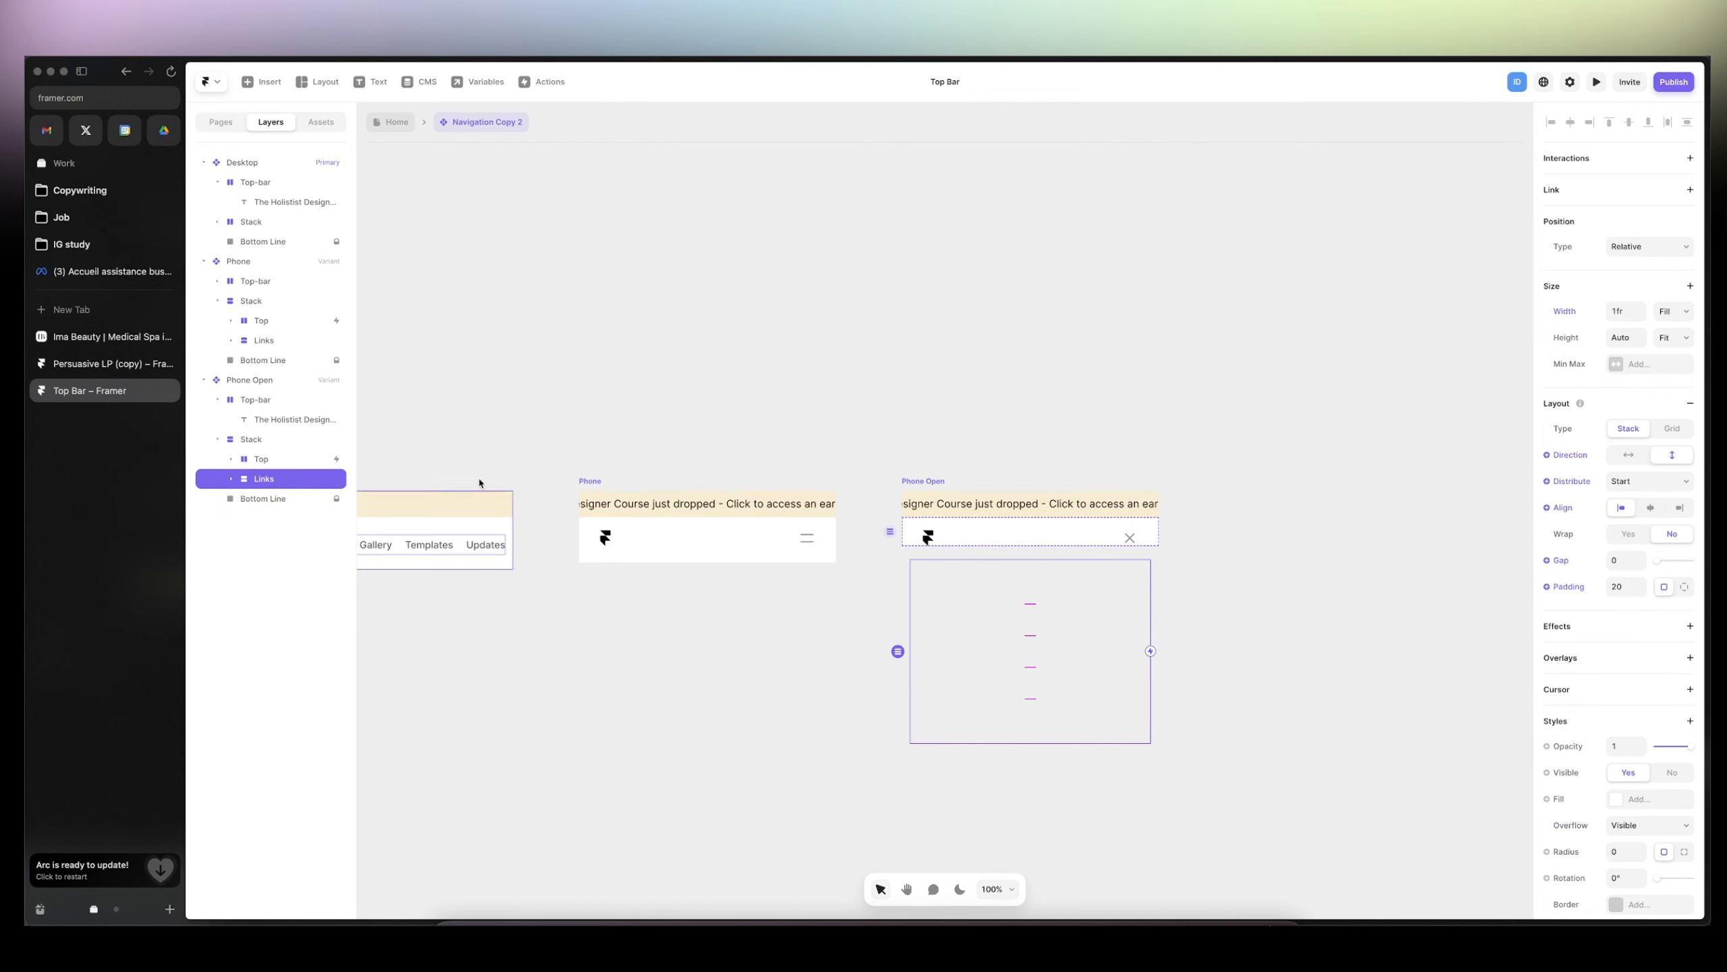
left_click(952, 548)
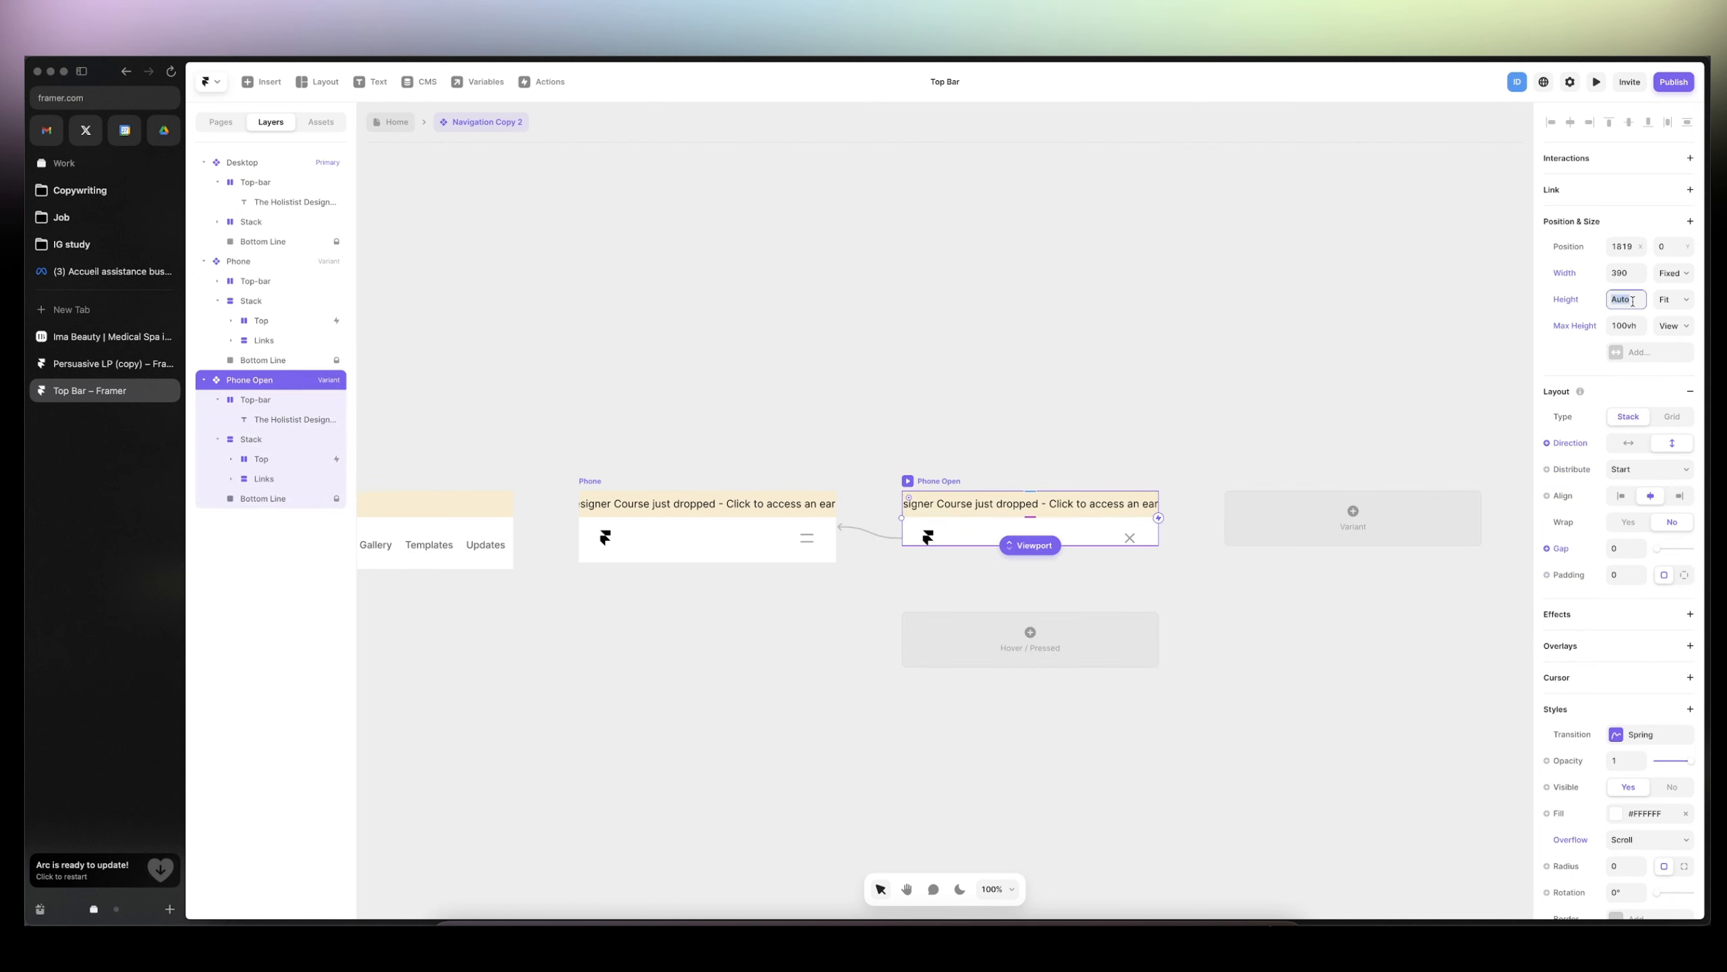
left_click(1667, 300)
left_click(1665, 258)
left_click(1622, 301)
left_click(1624, 303)
type("120")
left_click_drag(1030, 545, 1034, 583)
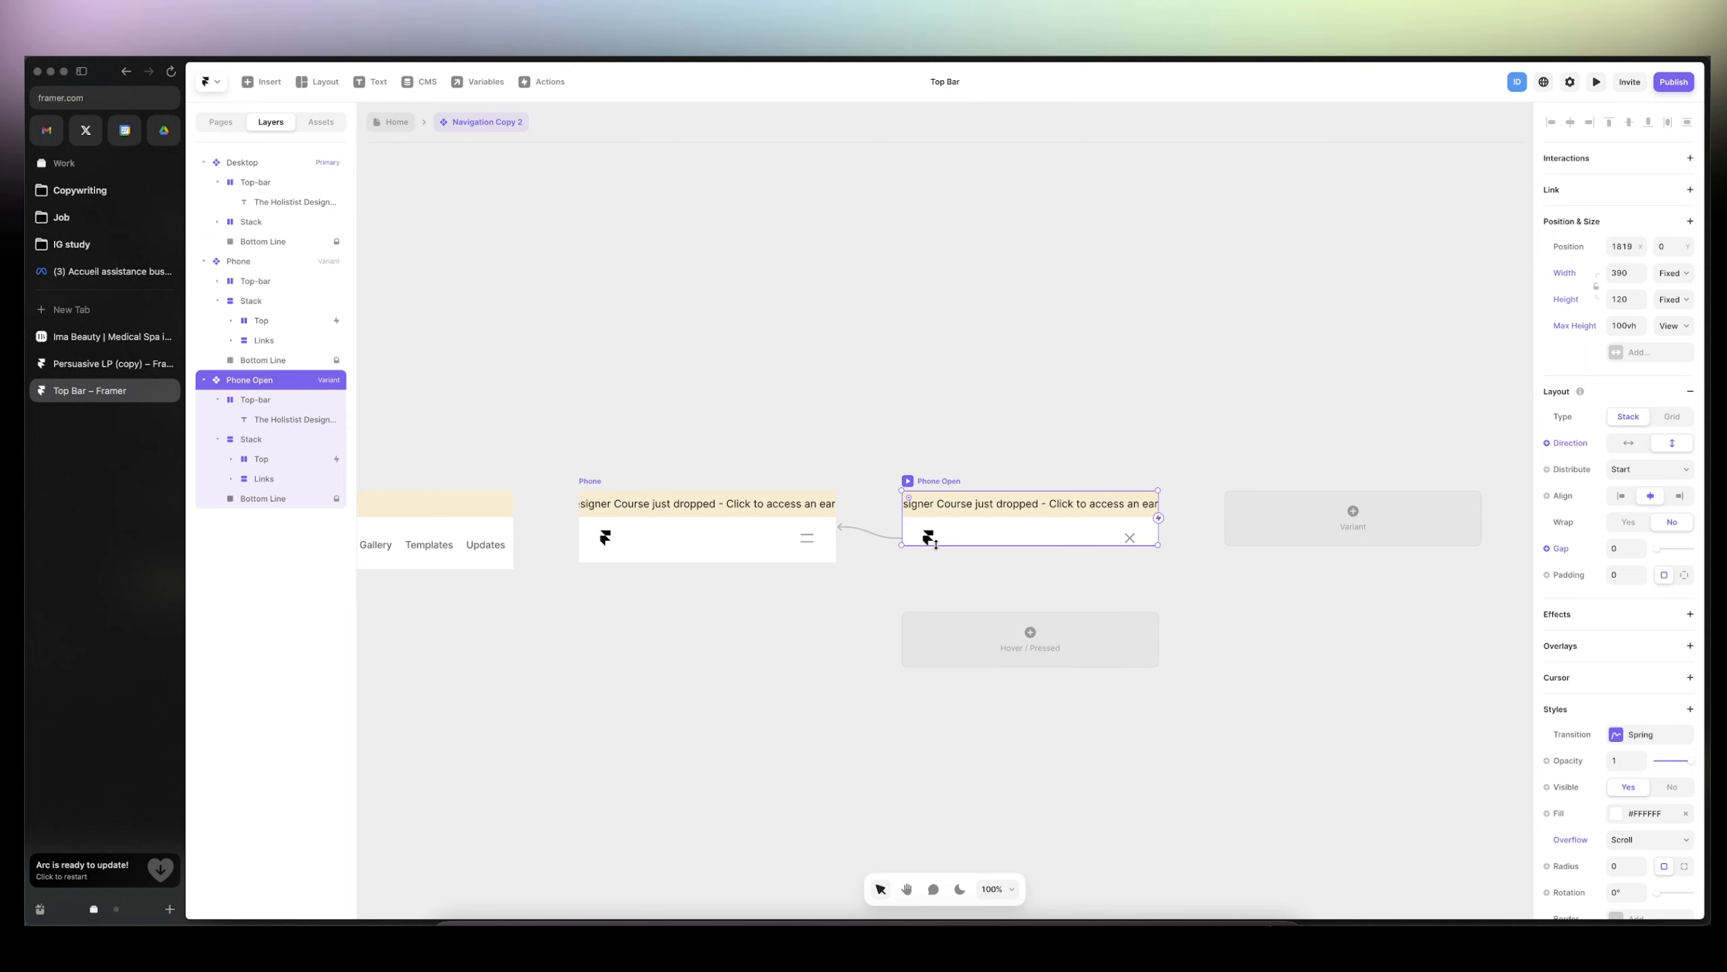
- Set the width of the announcement text in the Phone Open variant to Fill
left_click(266, 403)
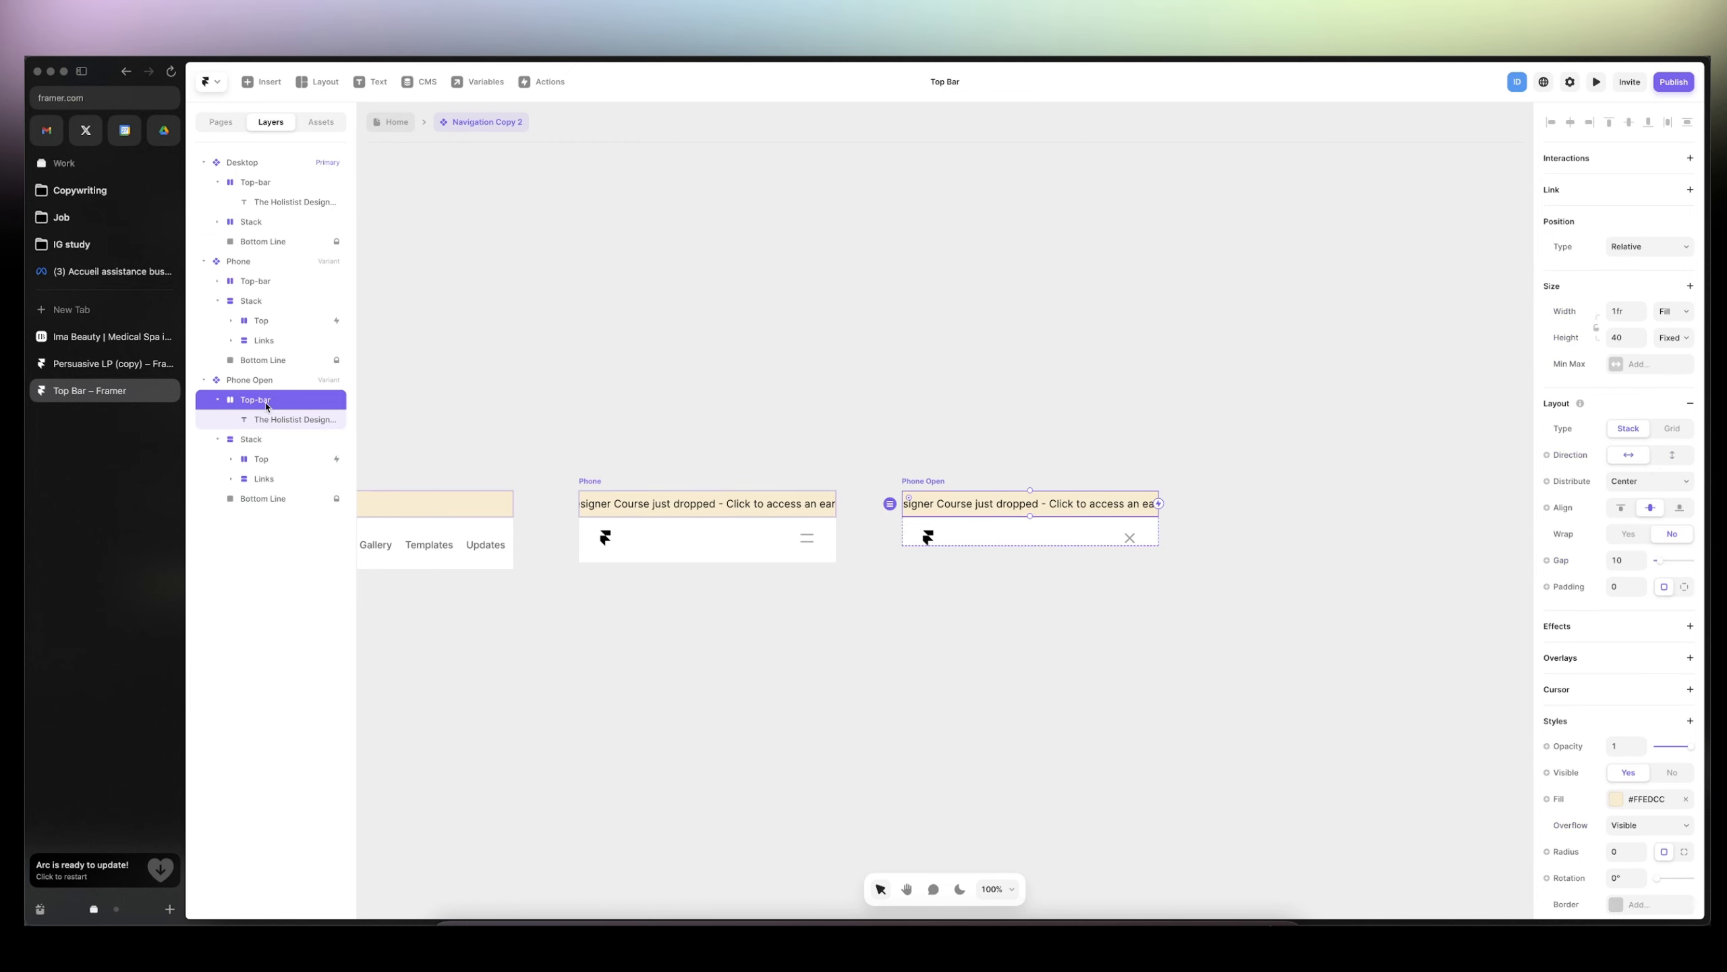
left_click(983, 510)
left_click(1671, 314)
left_click(1664, 297)
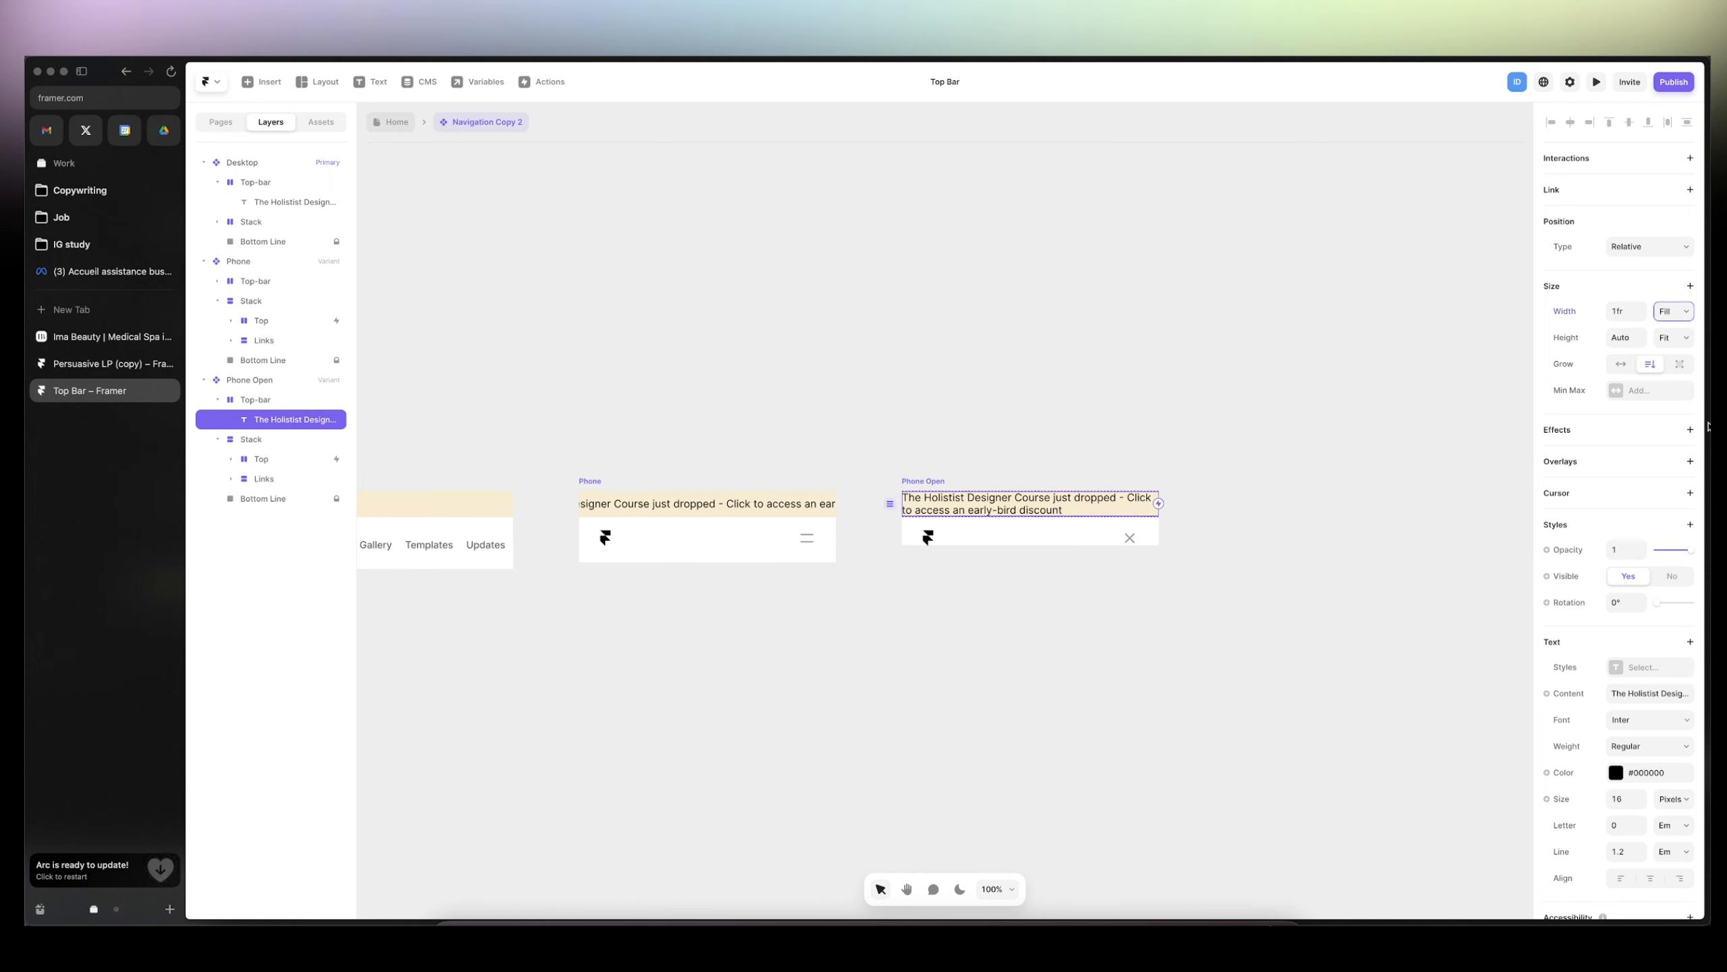
- Give the Phone Open variant's Top-bar a padding of 20 and set its height to Fit Content
key("Escape")
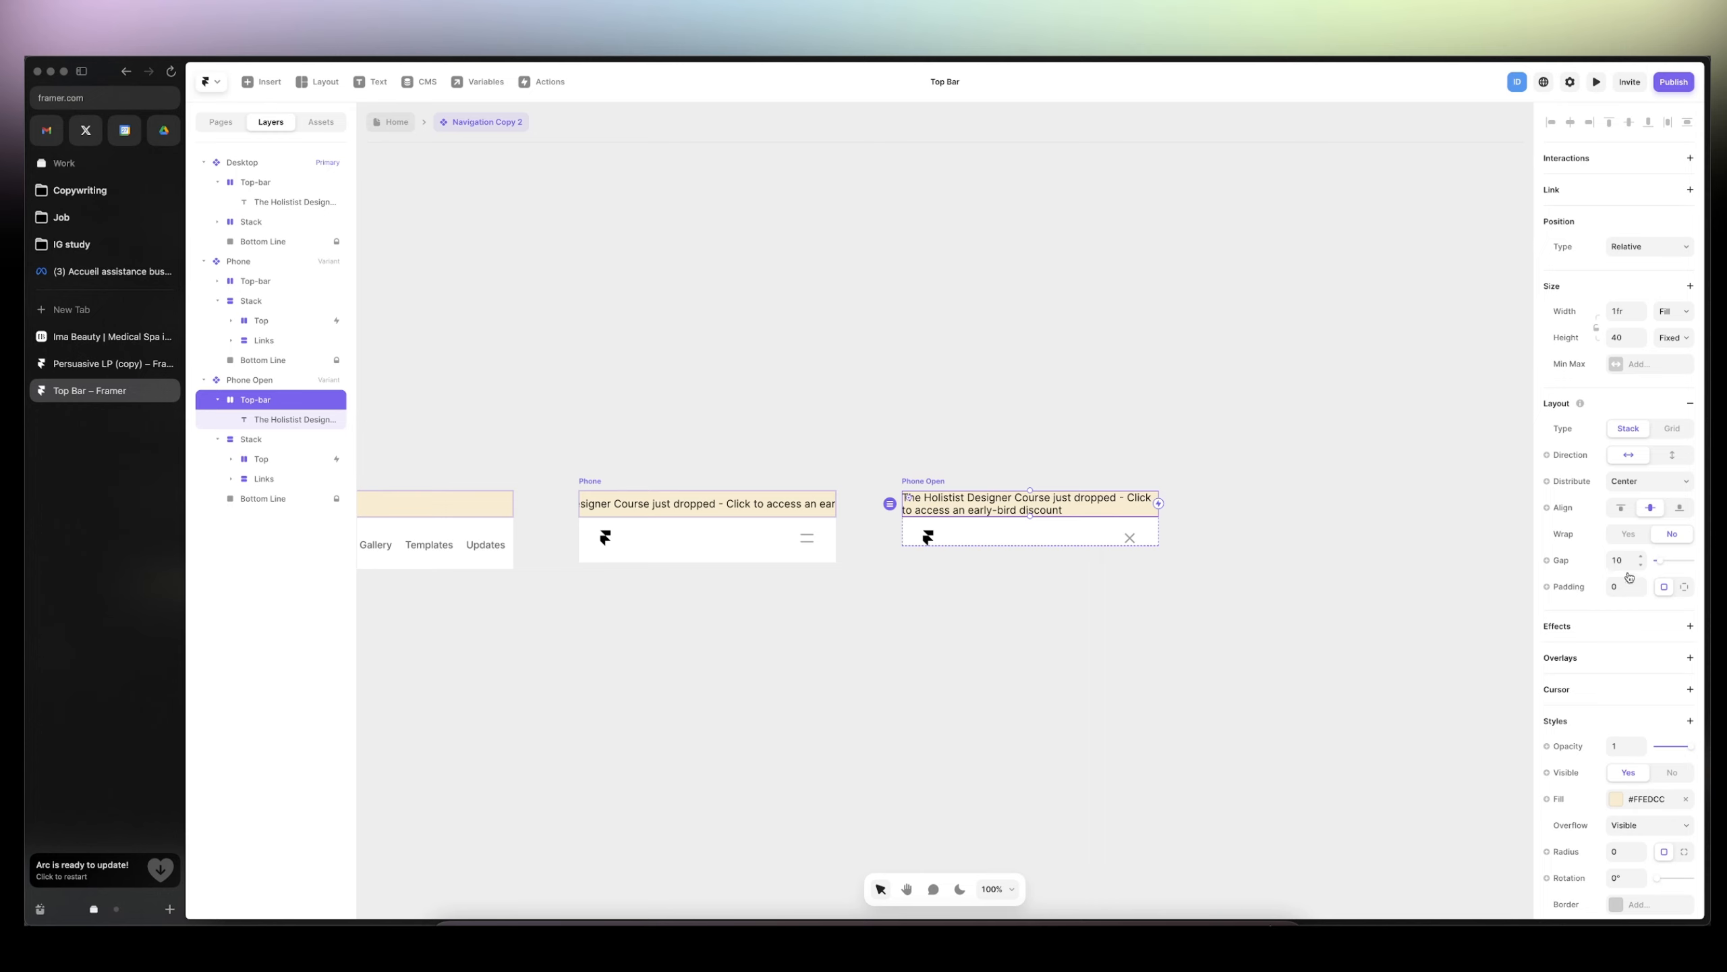
left_click(1619, 585)
type("12")
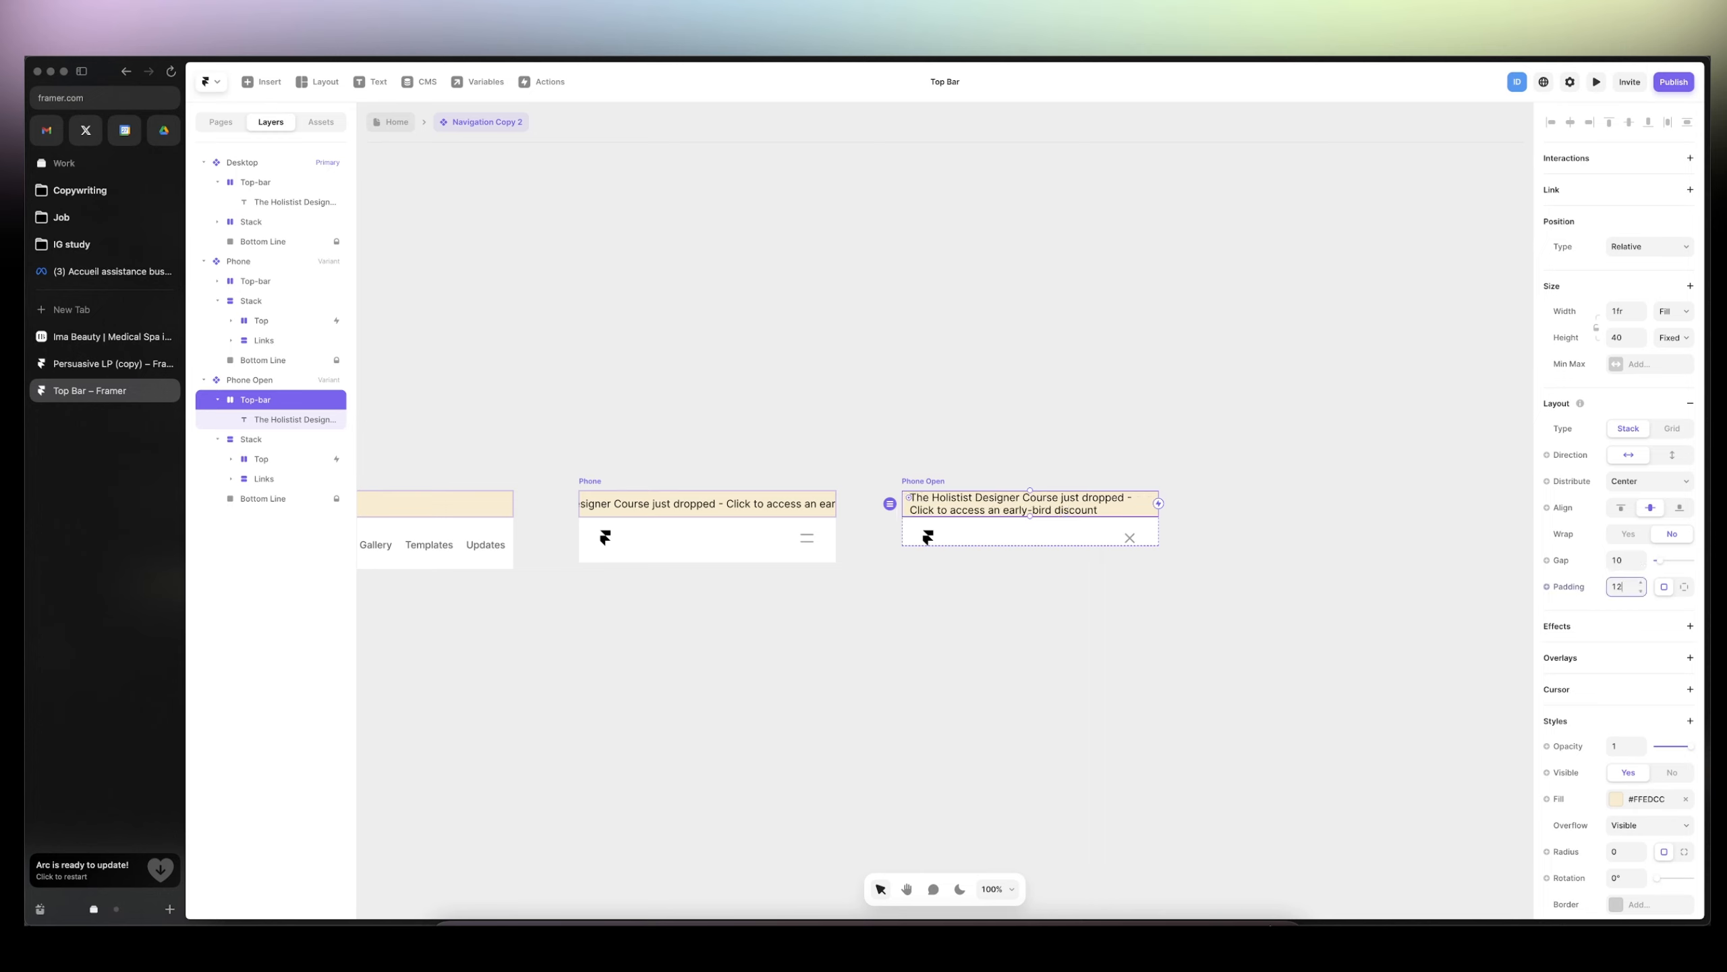
double_click(1617, 584)
type("20")
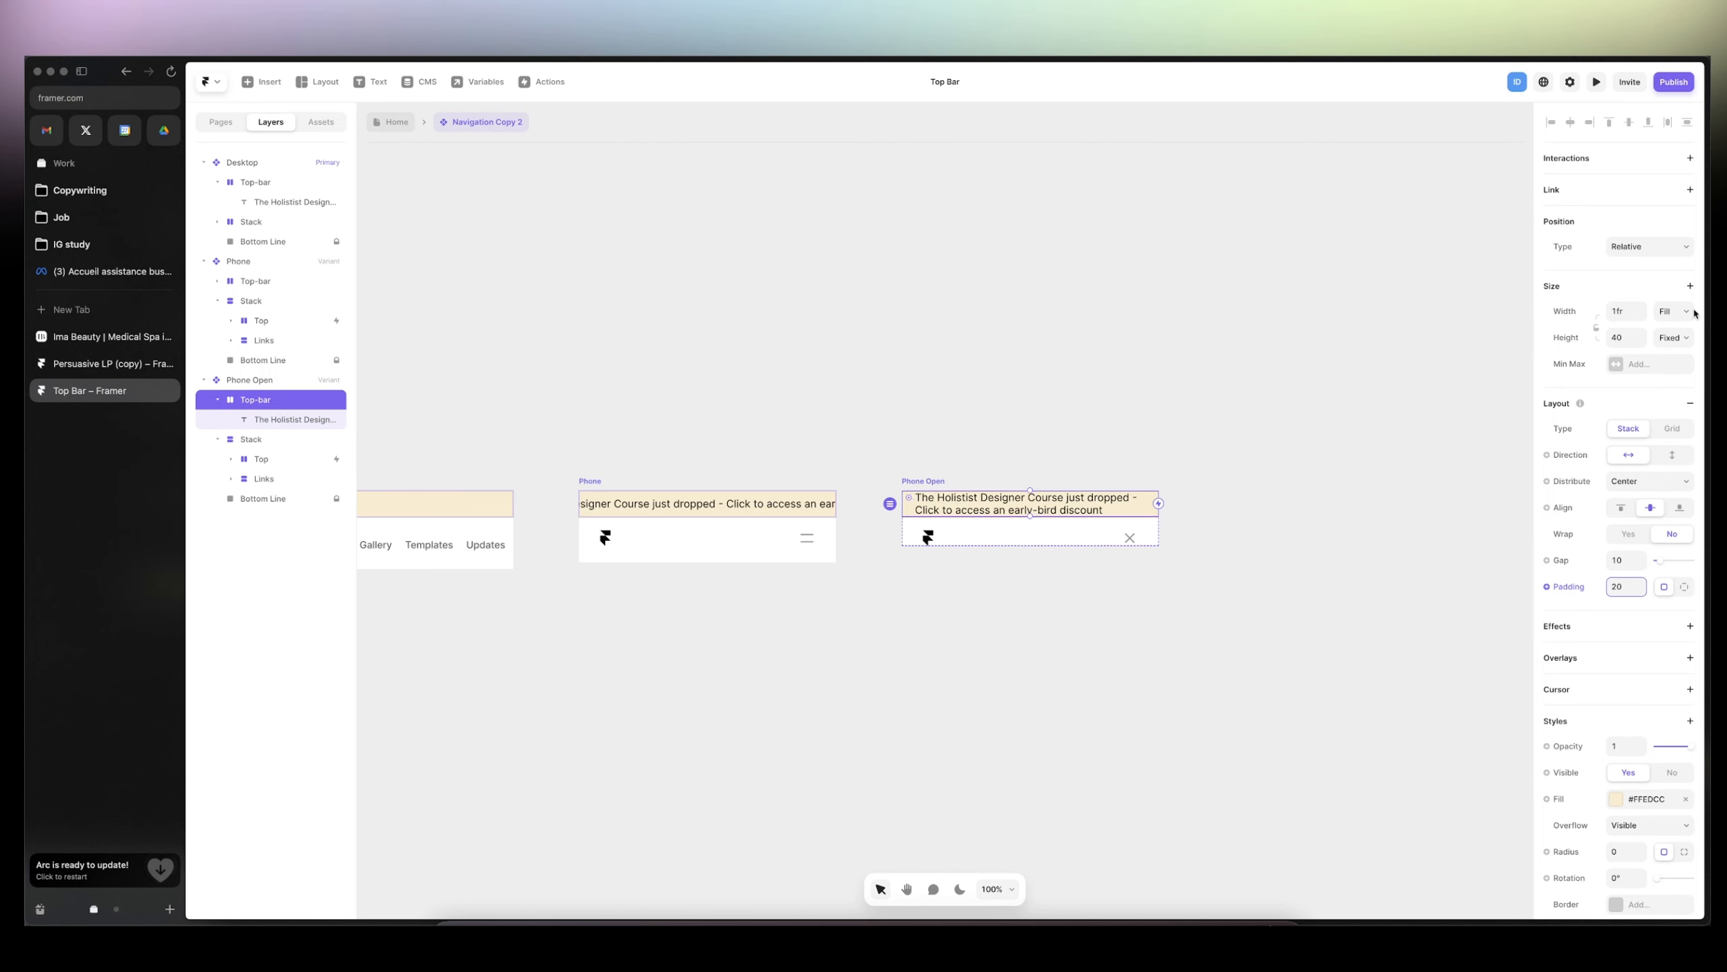
left_click(1674, 337)
left_click(1673, 391)
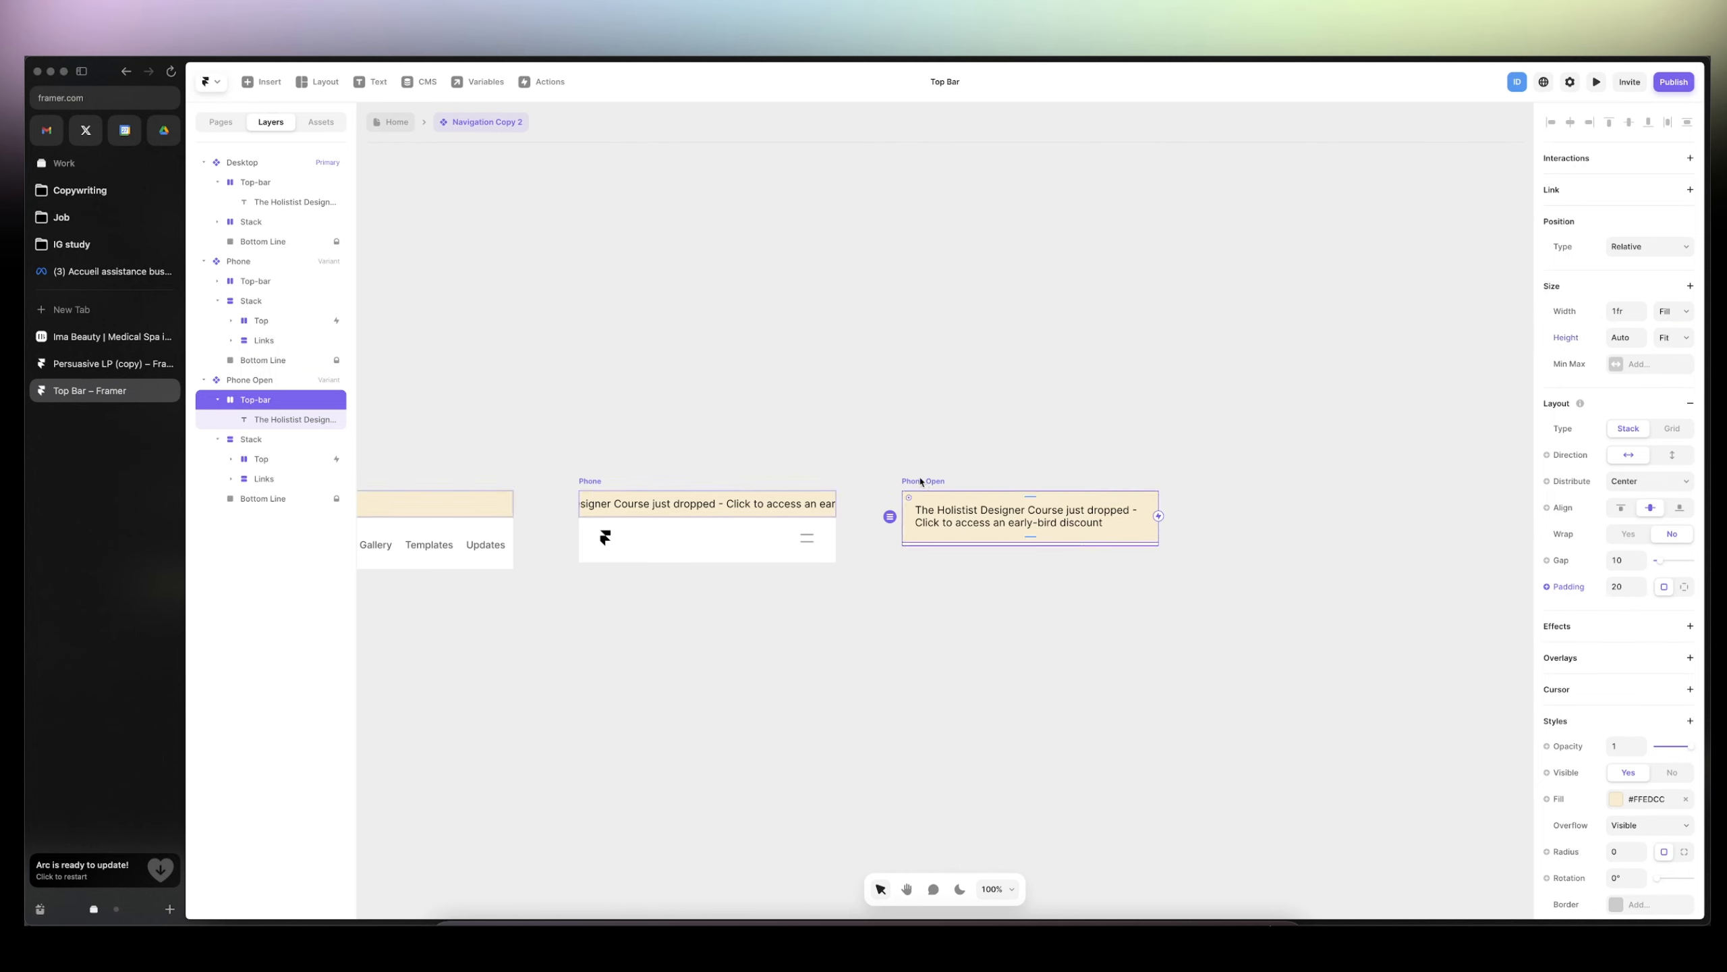
- Set the distribution of the Phone Open variant's Top stack, holding the logo and close icon, to Start
left_click(262, 441)
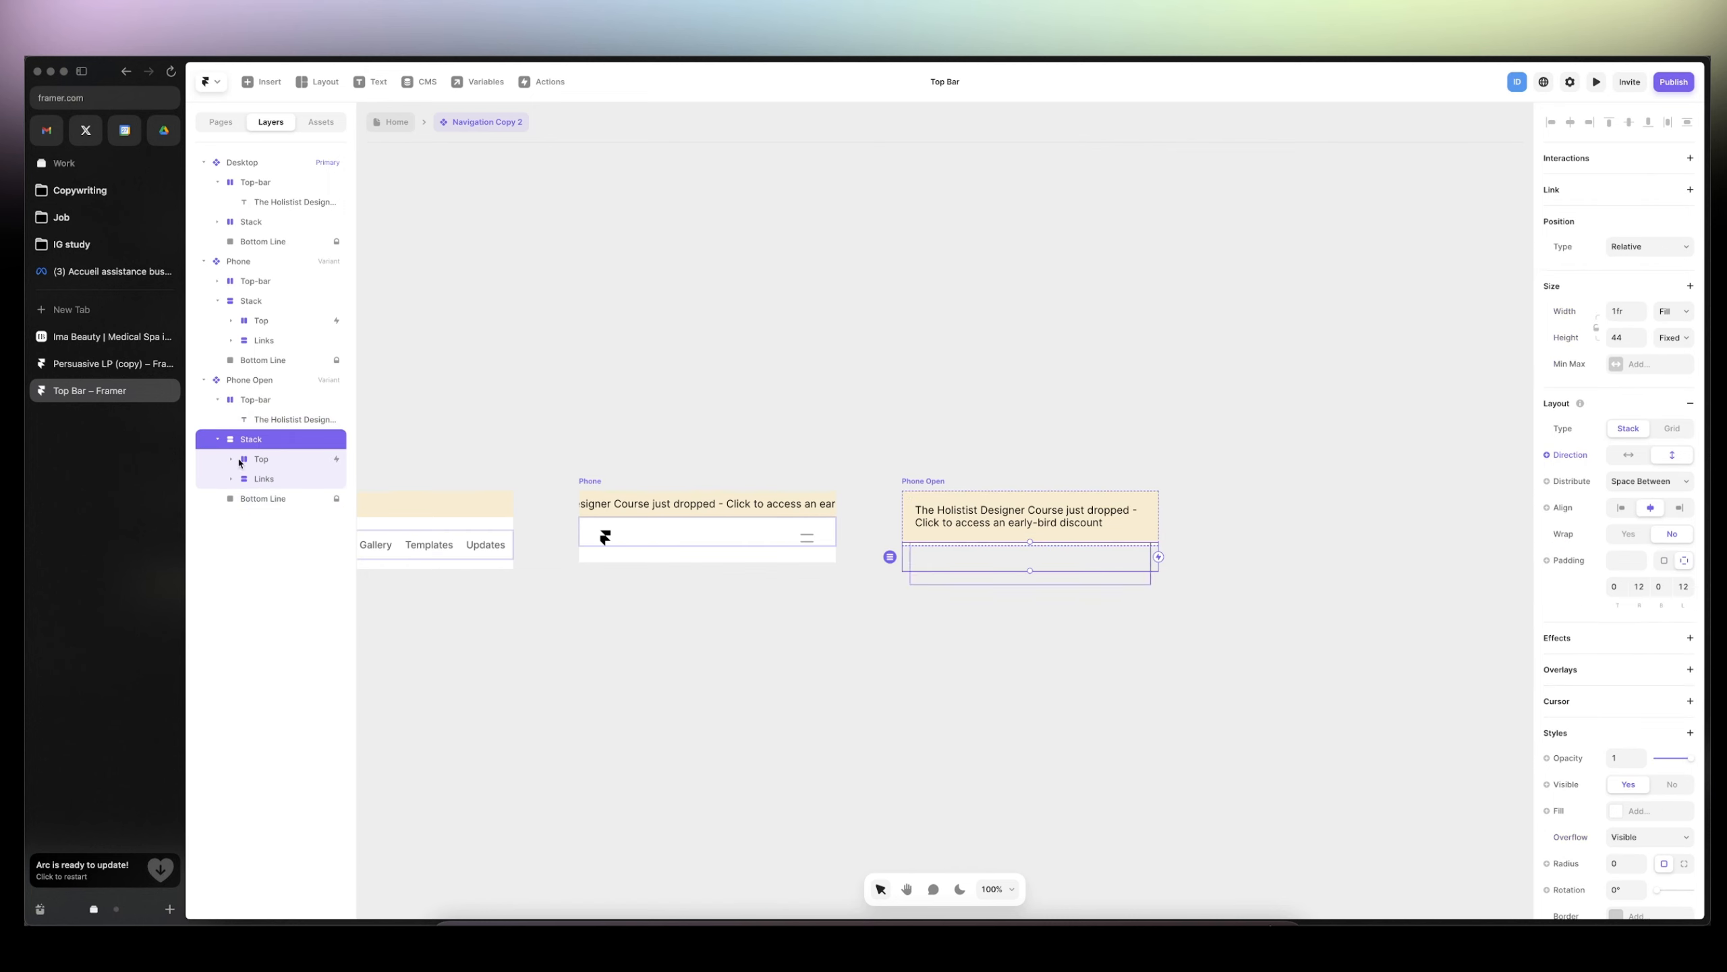
left_click(263, 460)
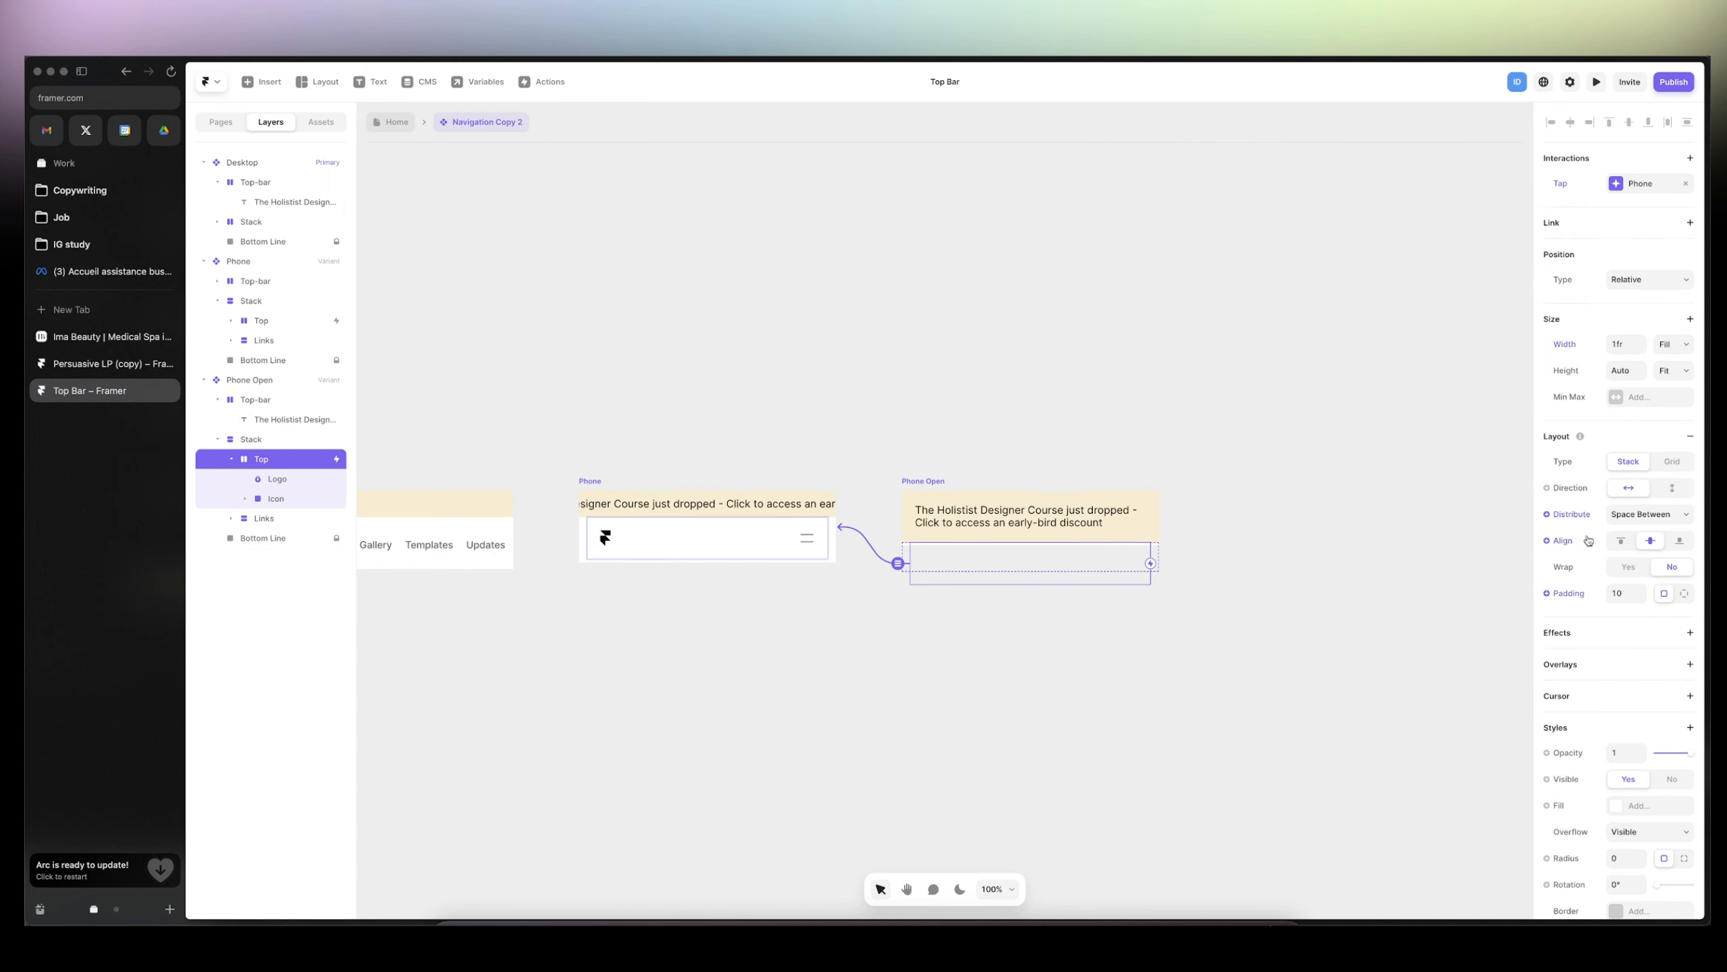
left_click(1640, 515)
left_click(1639, 471)
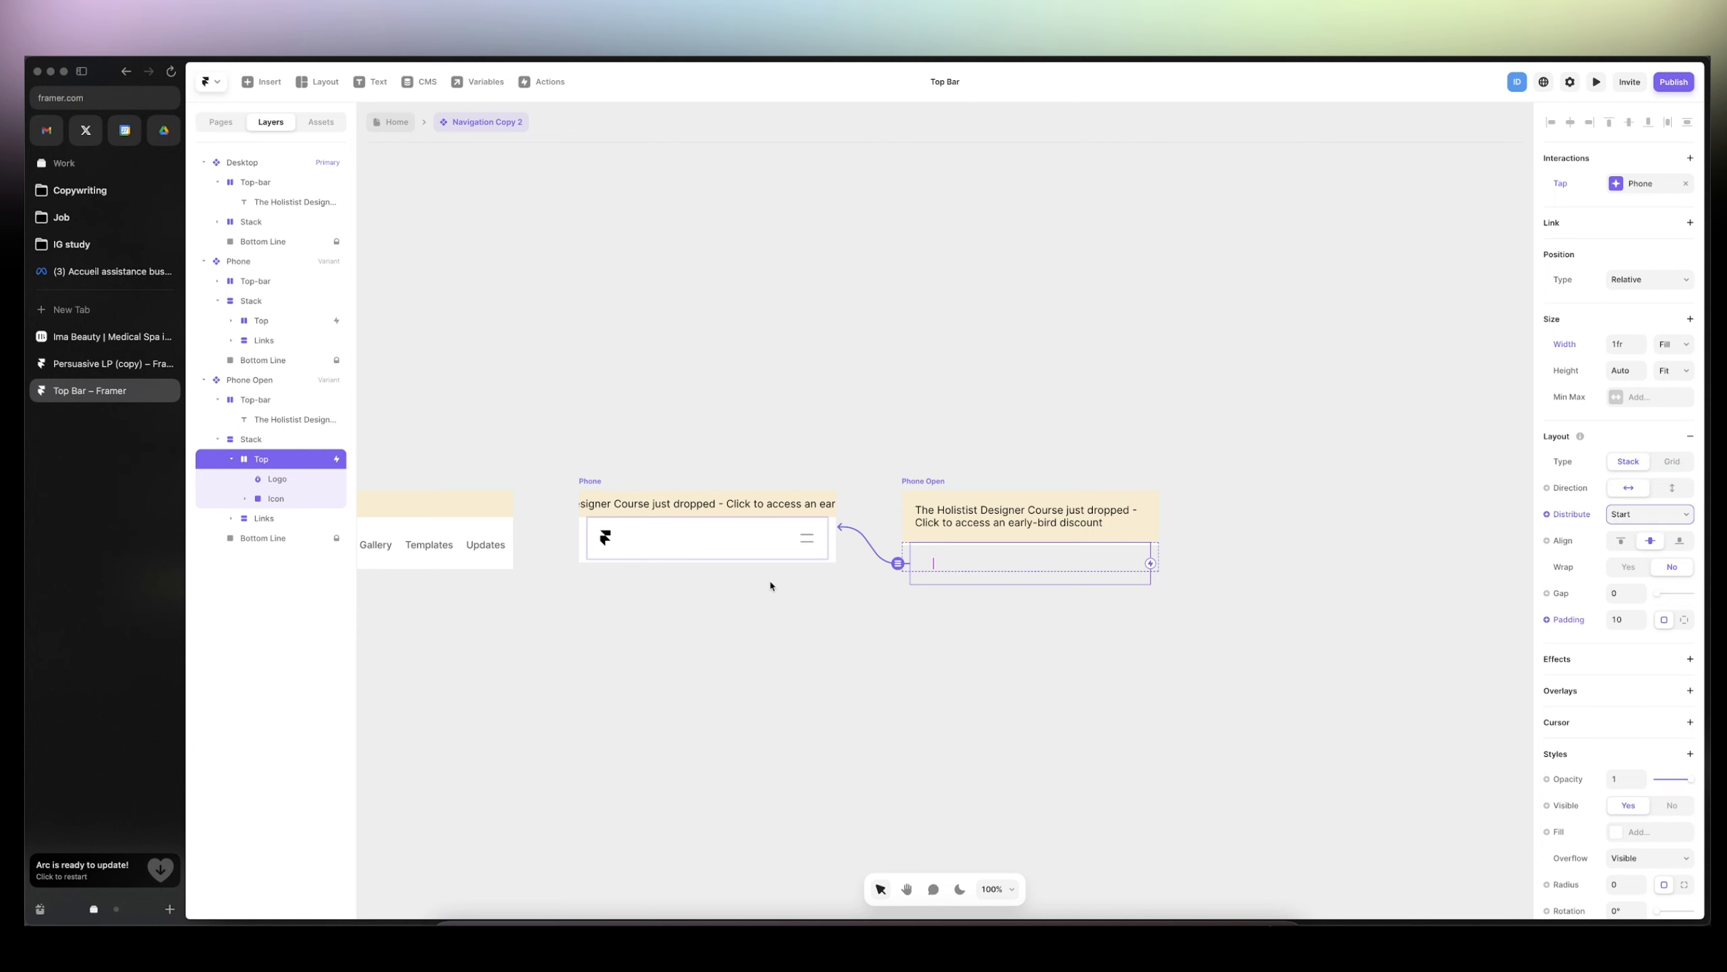
- Set the heights of the Phone Open variant's logo-and-links stack and of the variant itself to Fit Content
left_click(264, 440)
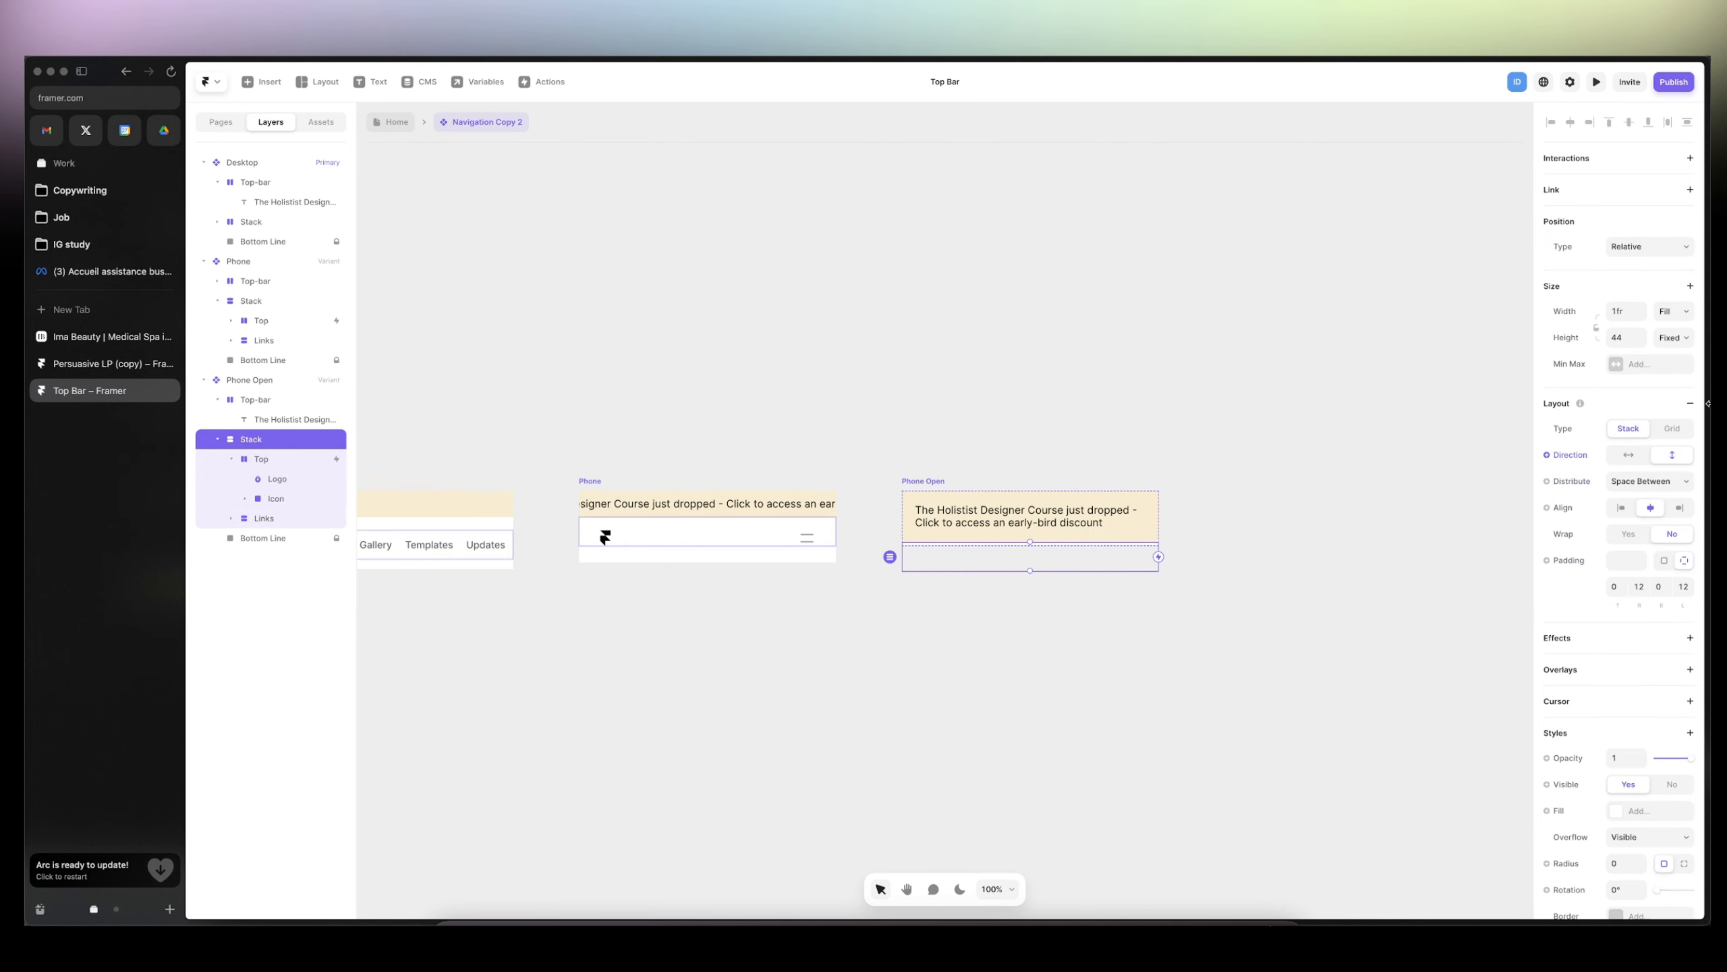
left_click(1674, 338)
left_click(1674, 384)
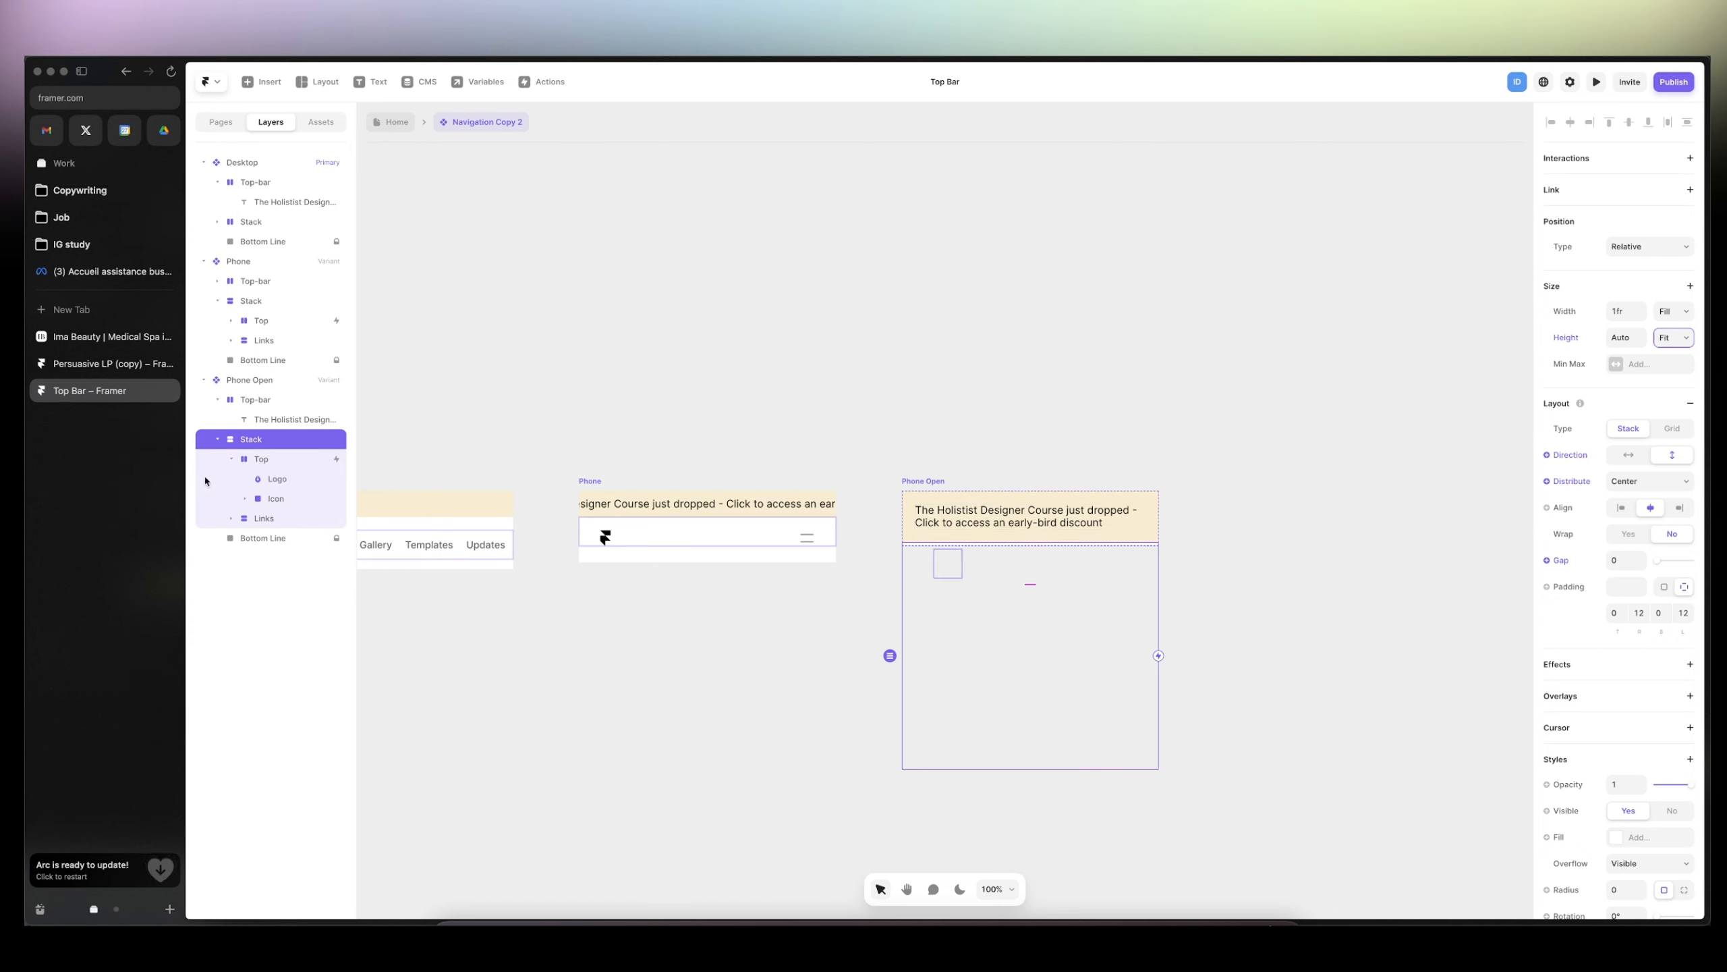
left_click(259, 385)
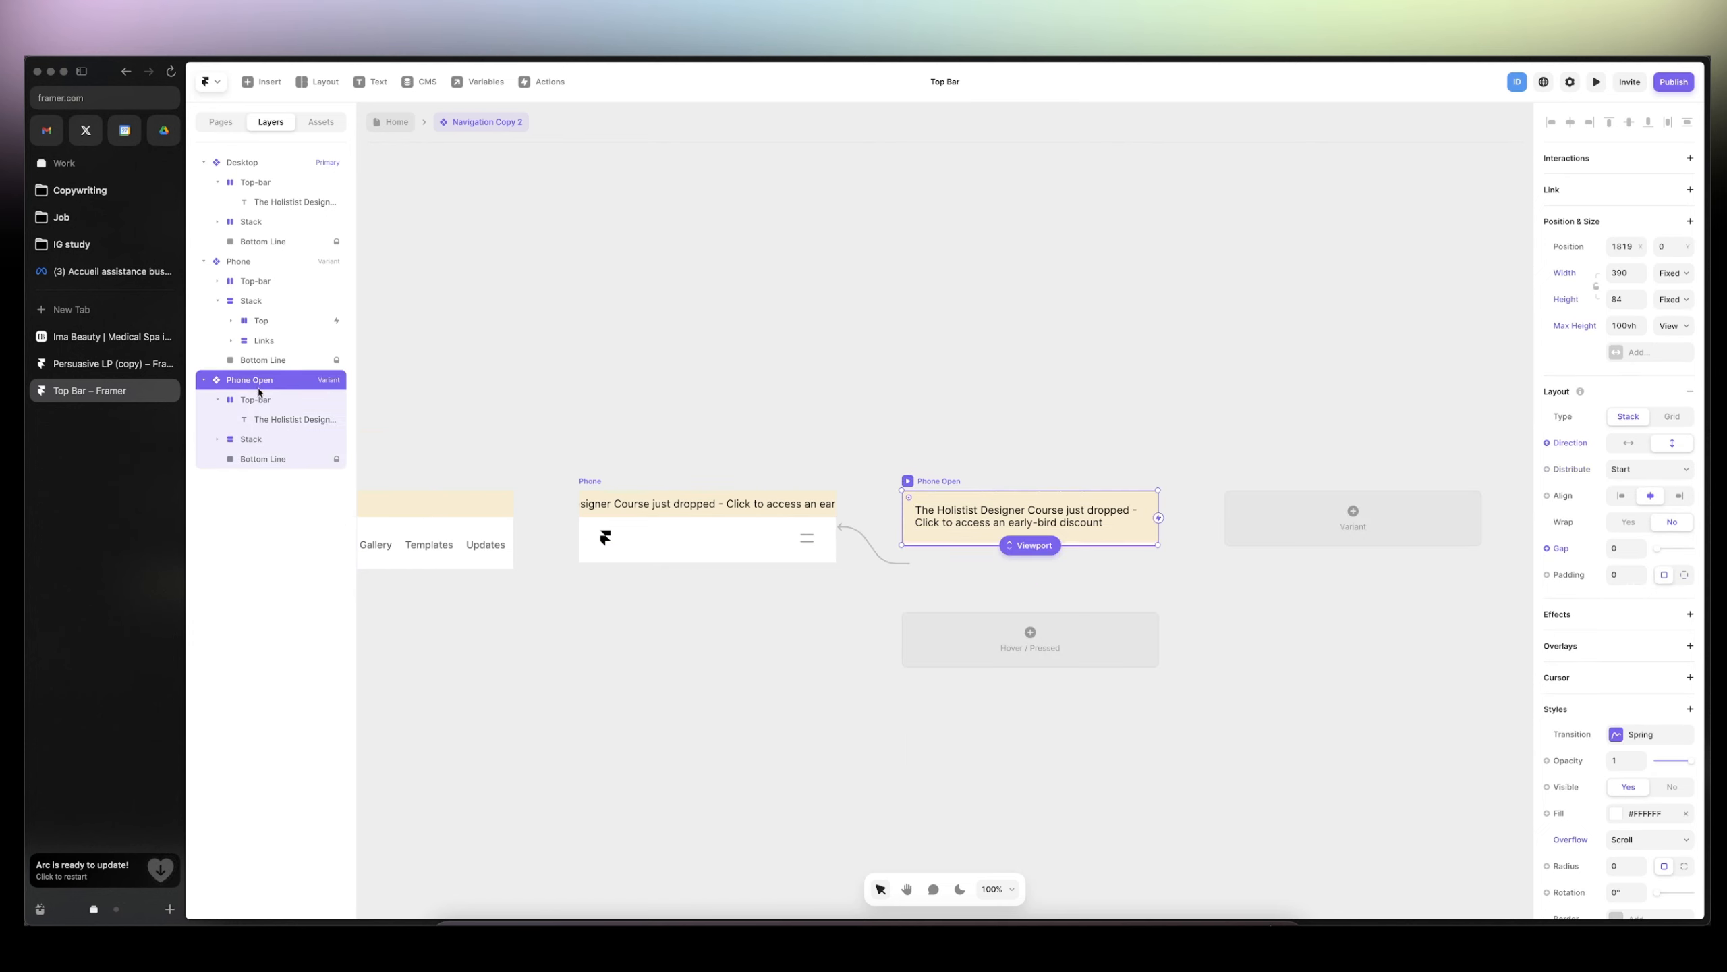
left_click(1663, 303)
left_click(1676, 340)
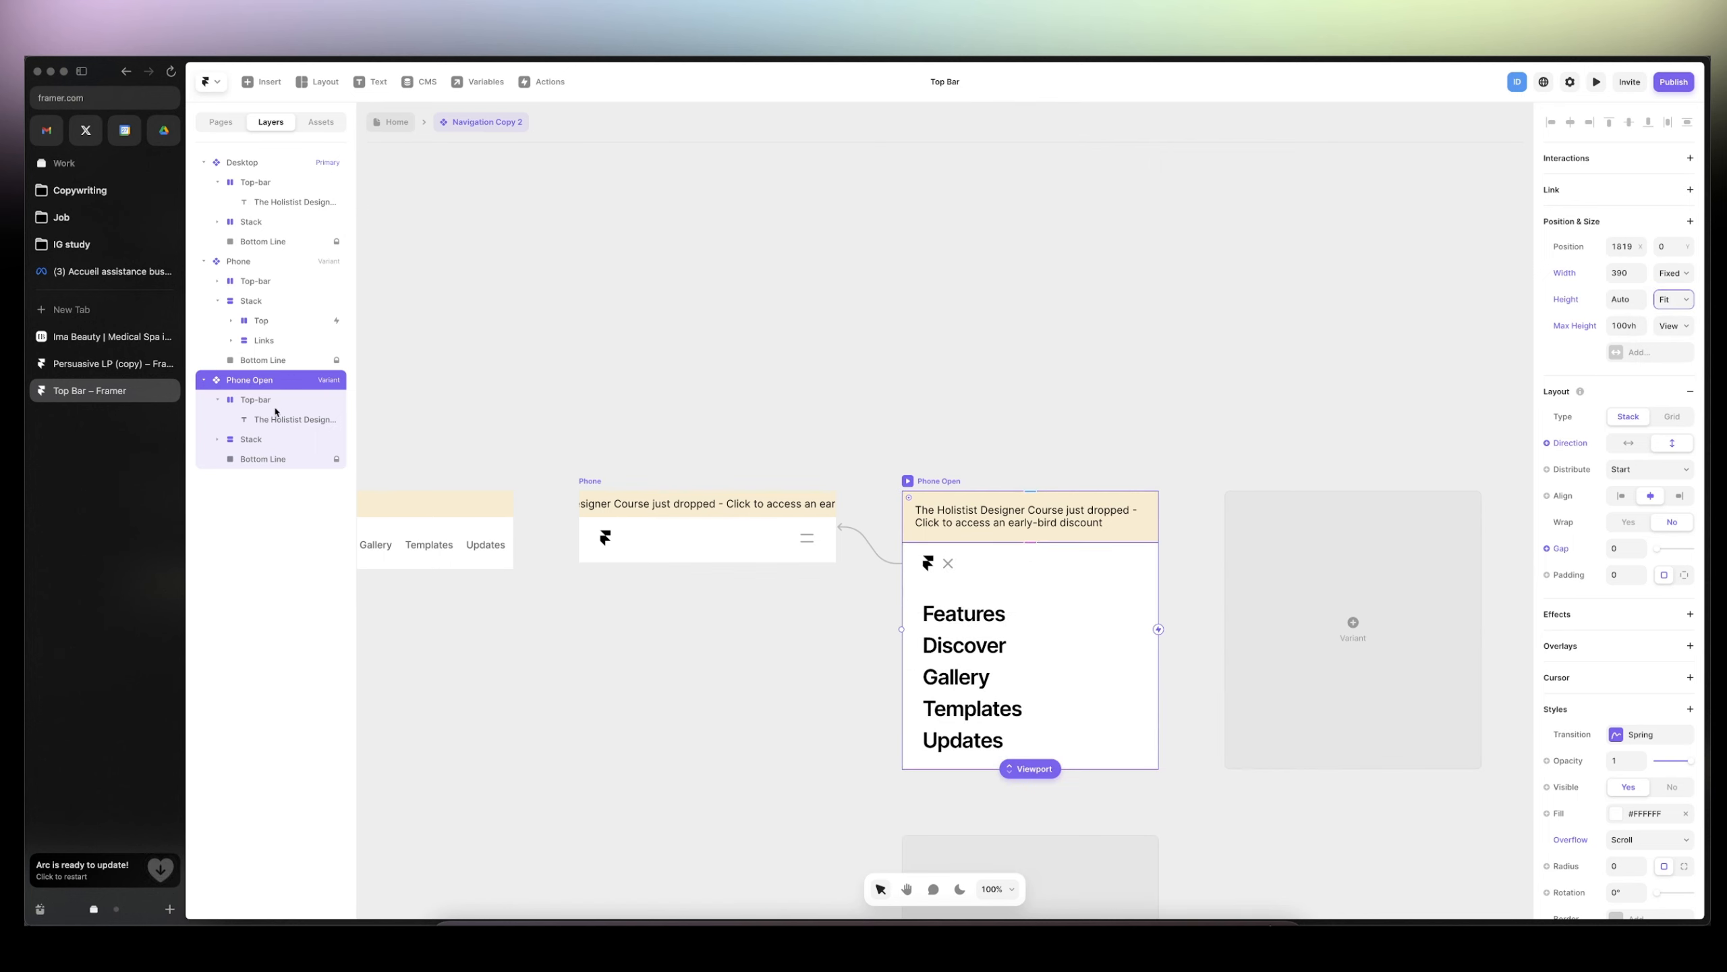
- Set the distribution of the Phone Open variant's Top stack to Space Between
left_click(275, 438)
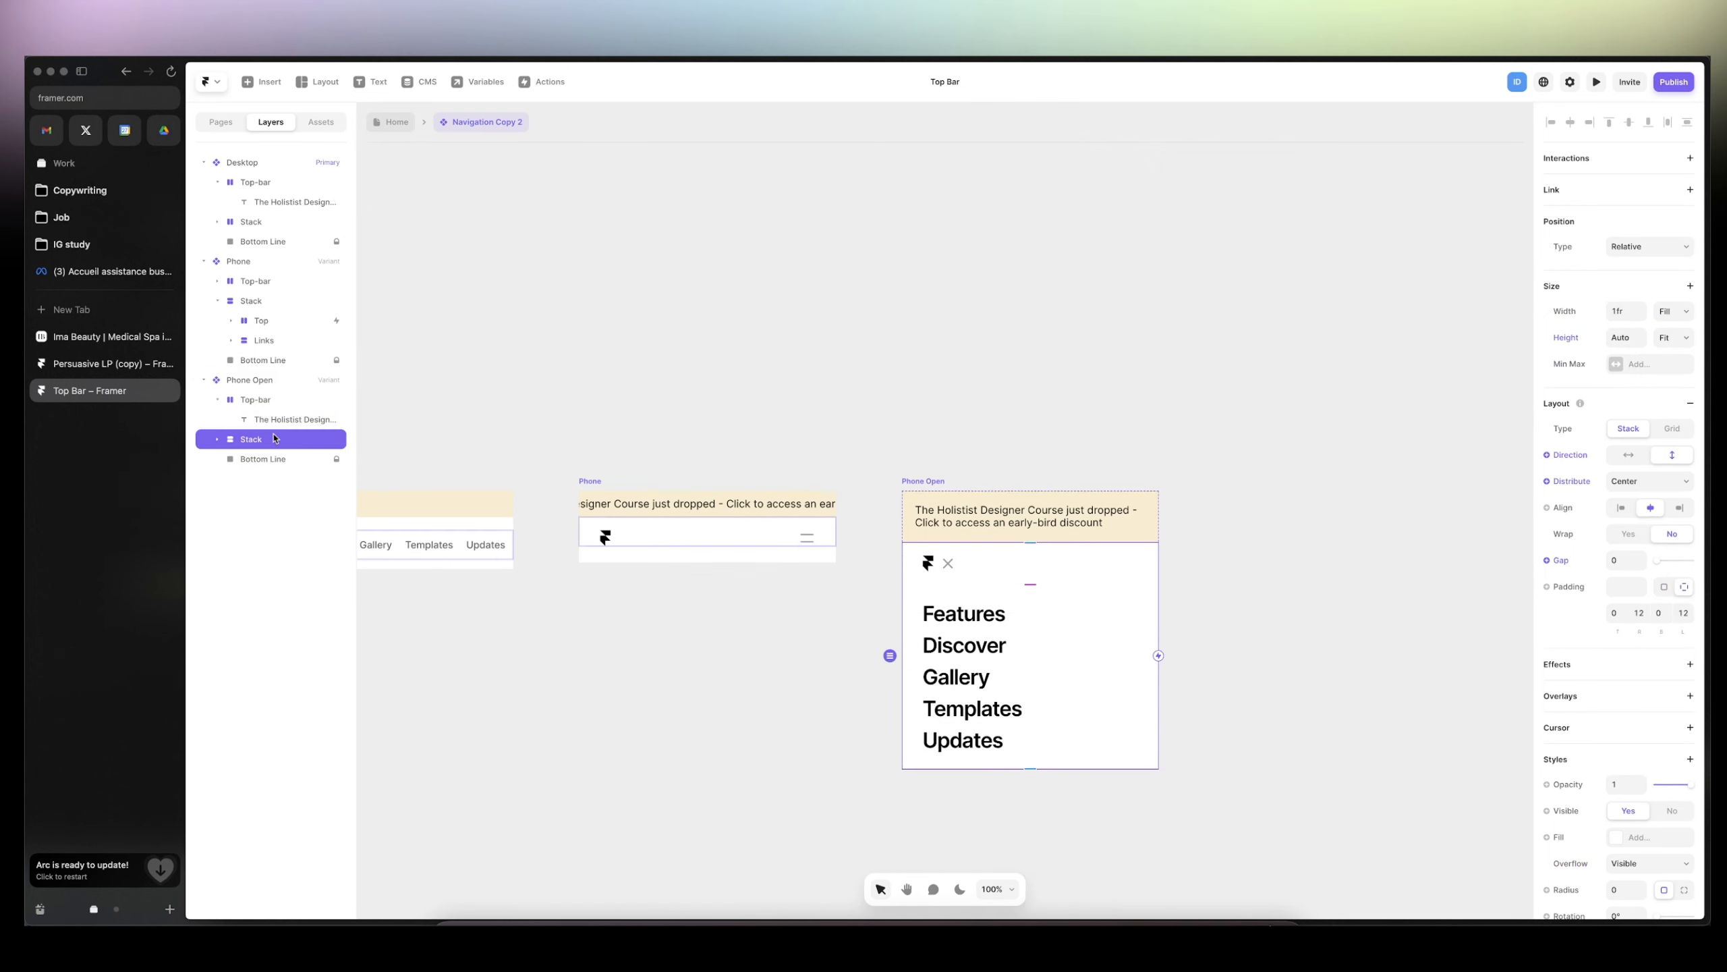
left_click(289, 400)
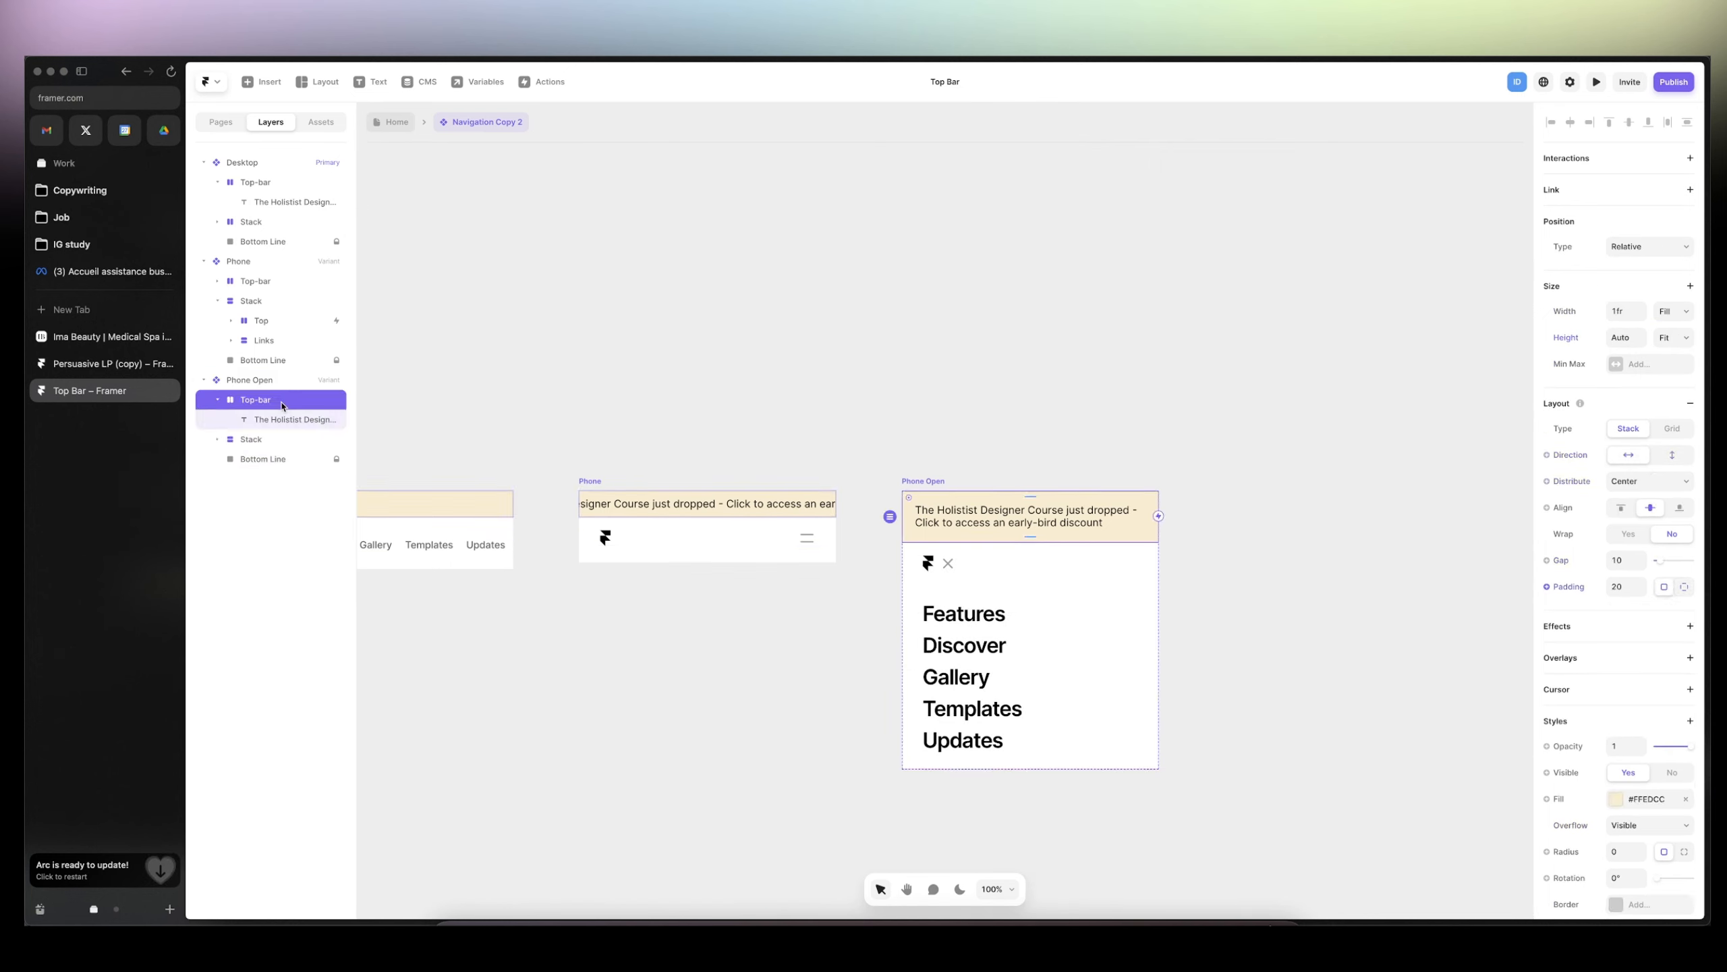
left_click(933, 577)
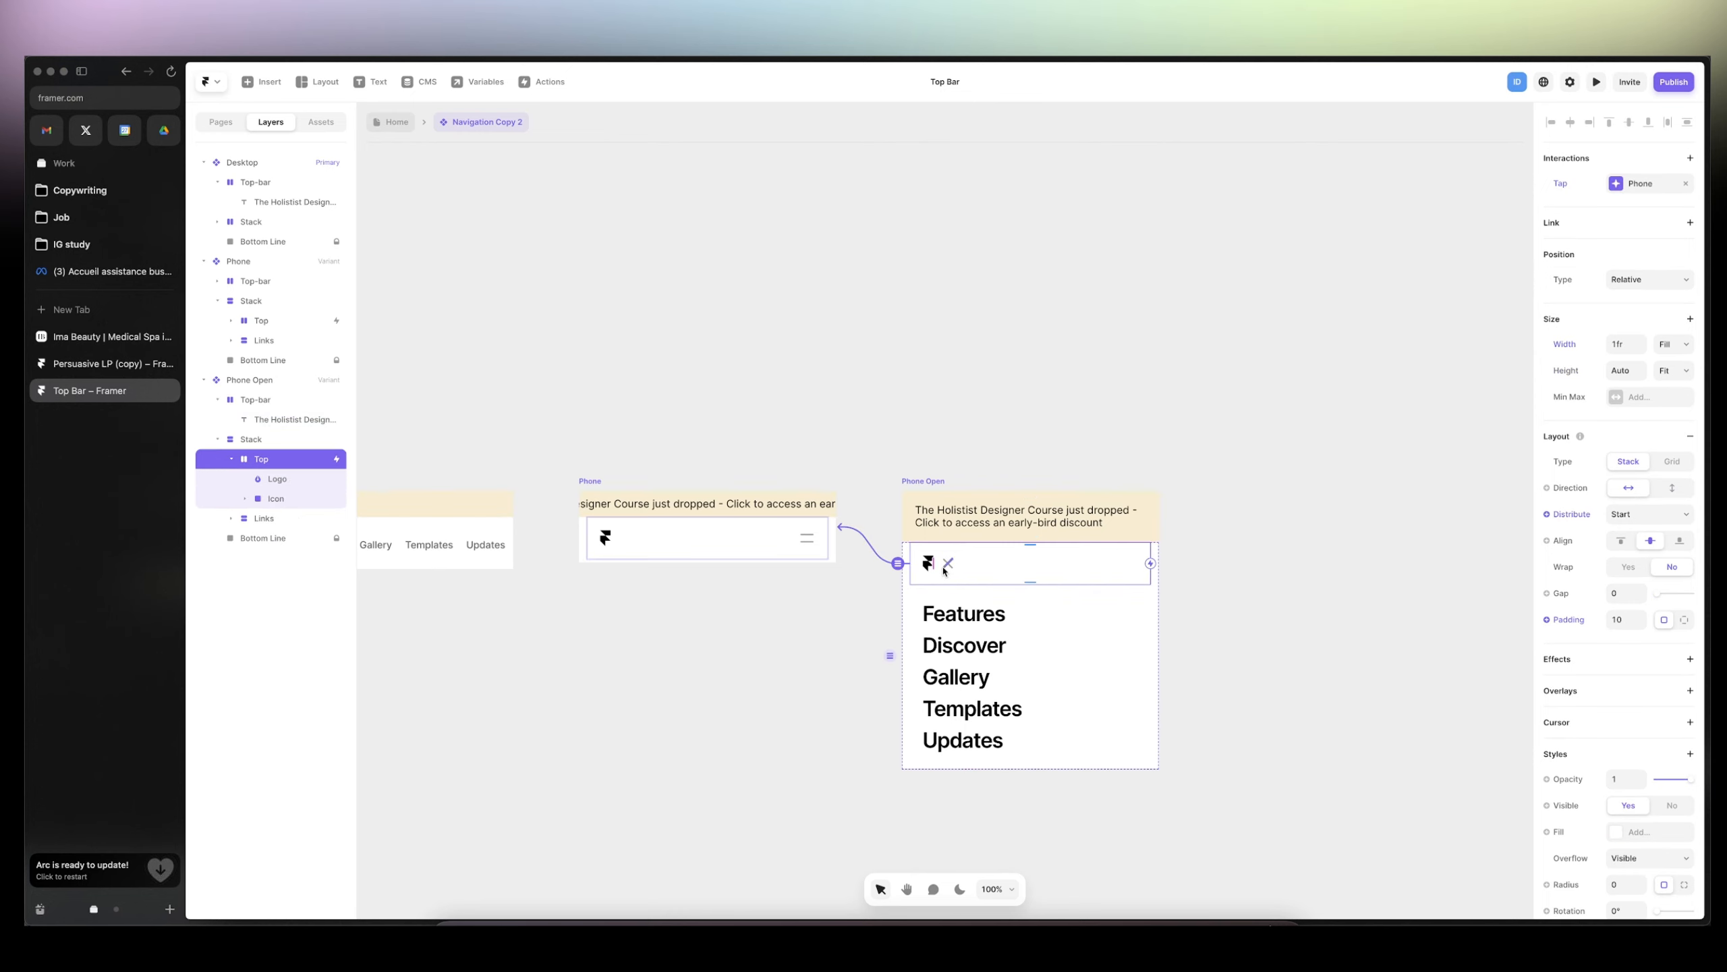
left_click(275, 440)
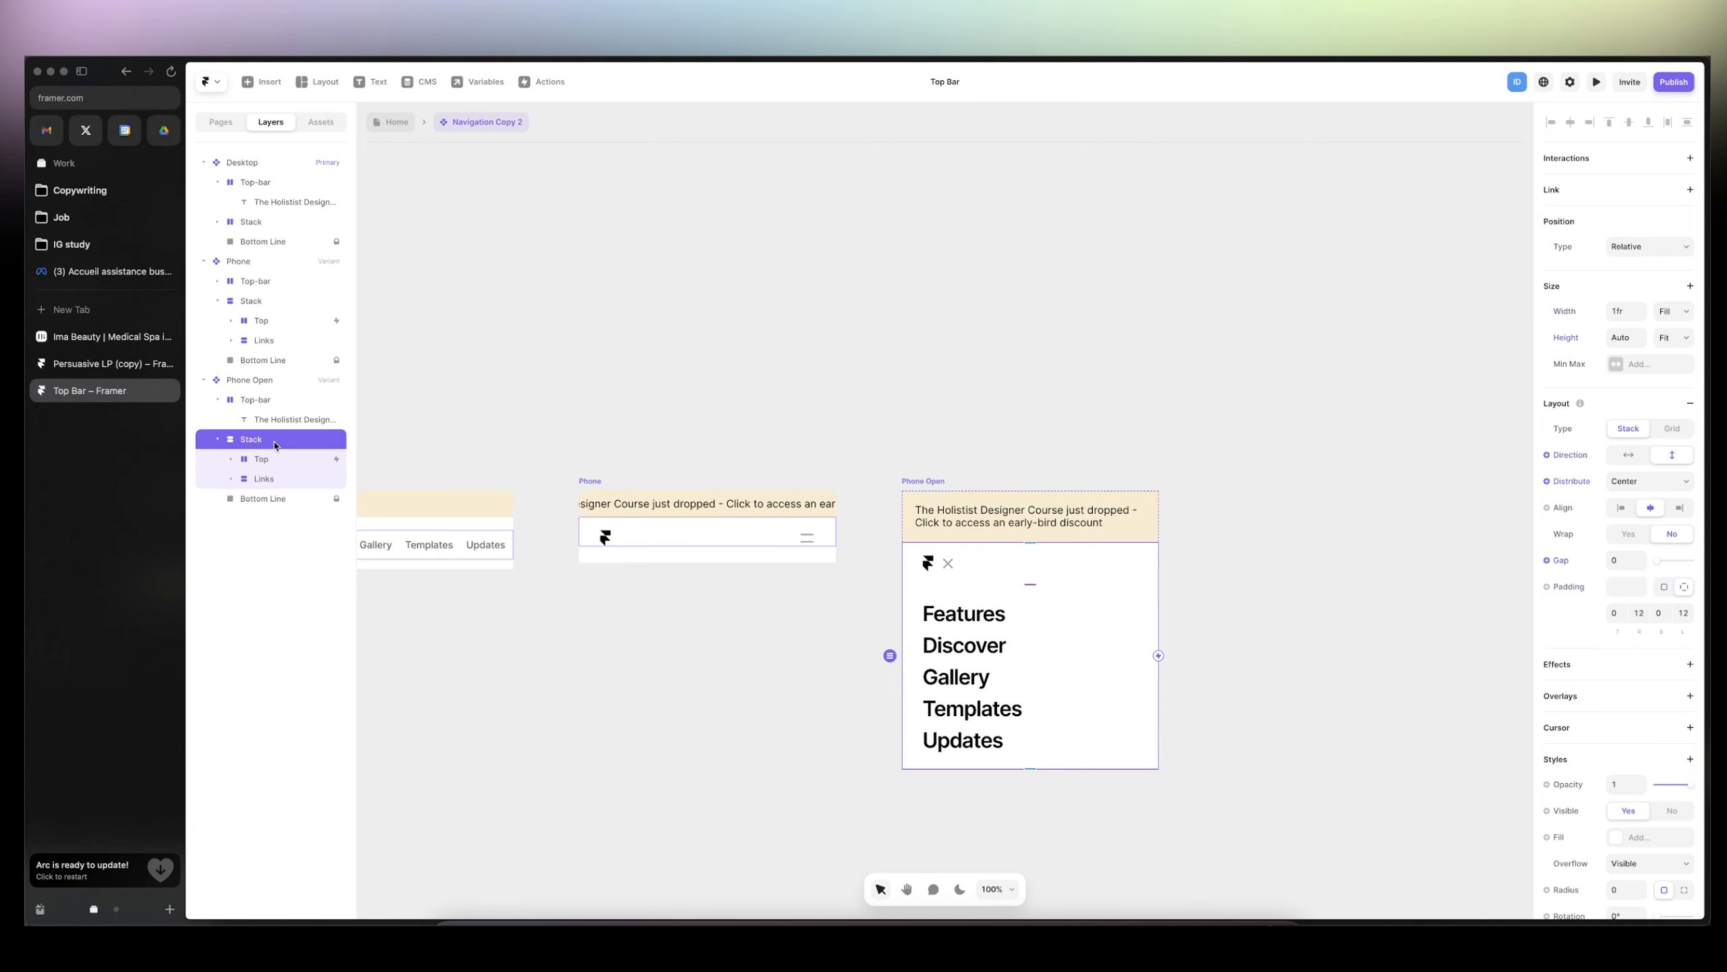
left_click(276, 462)
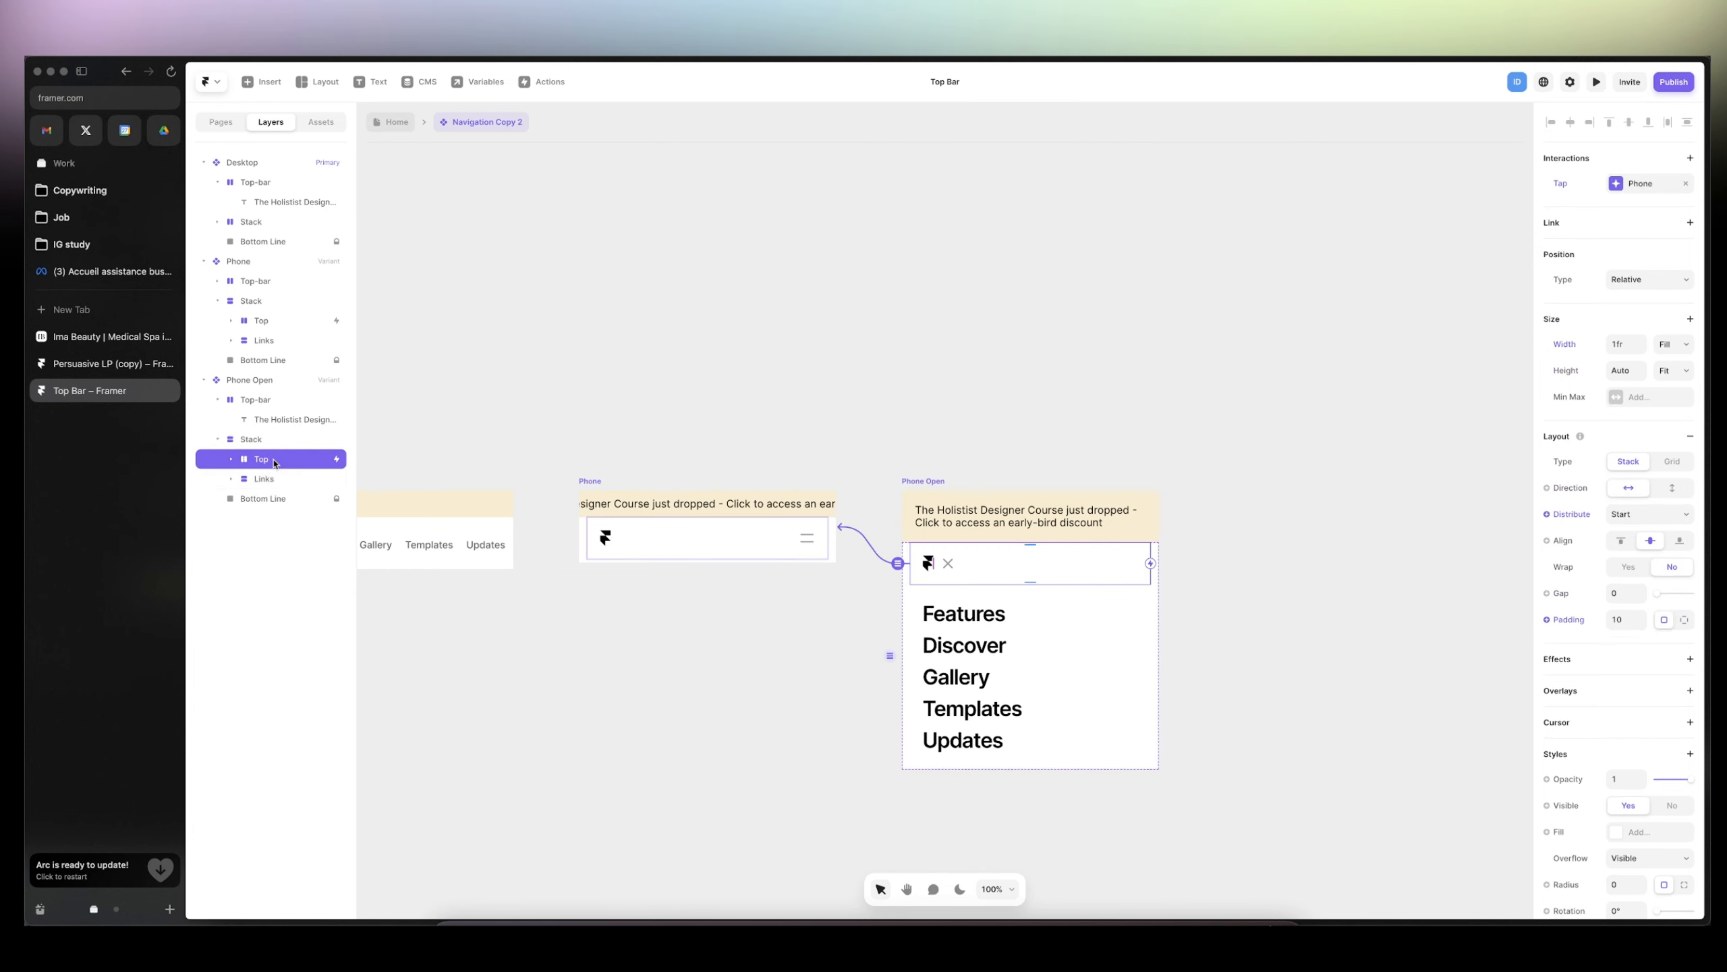
left_click(1670, 517)
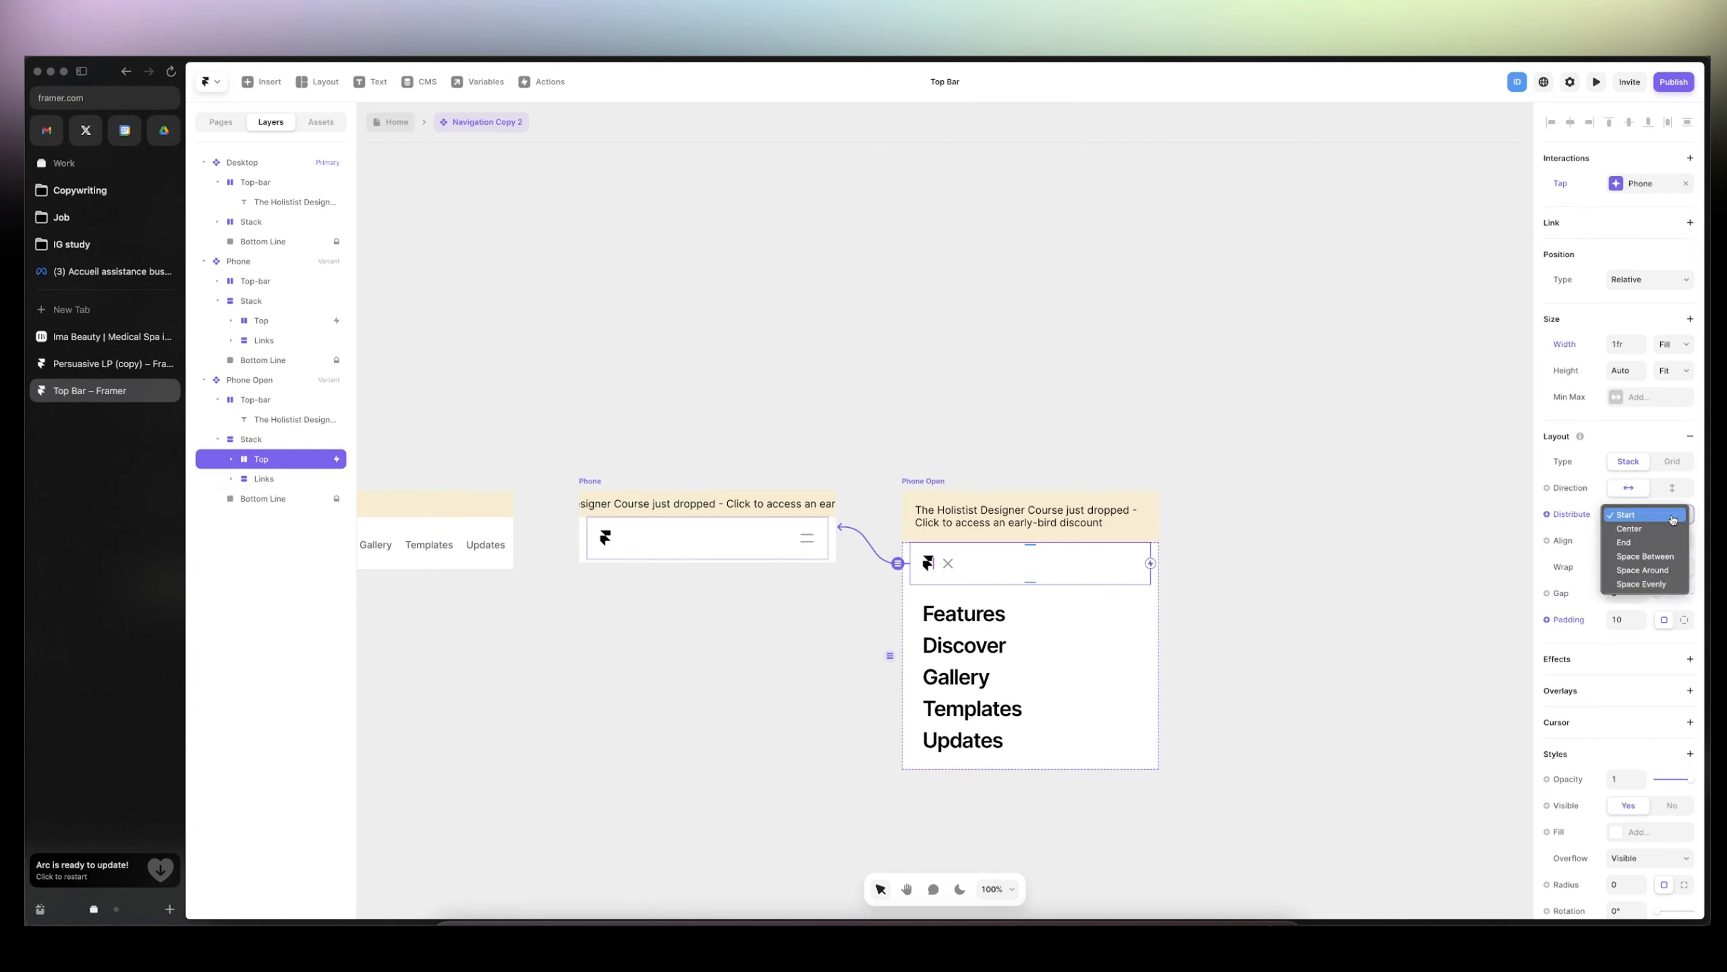
left_click(1664, 564)
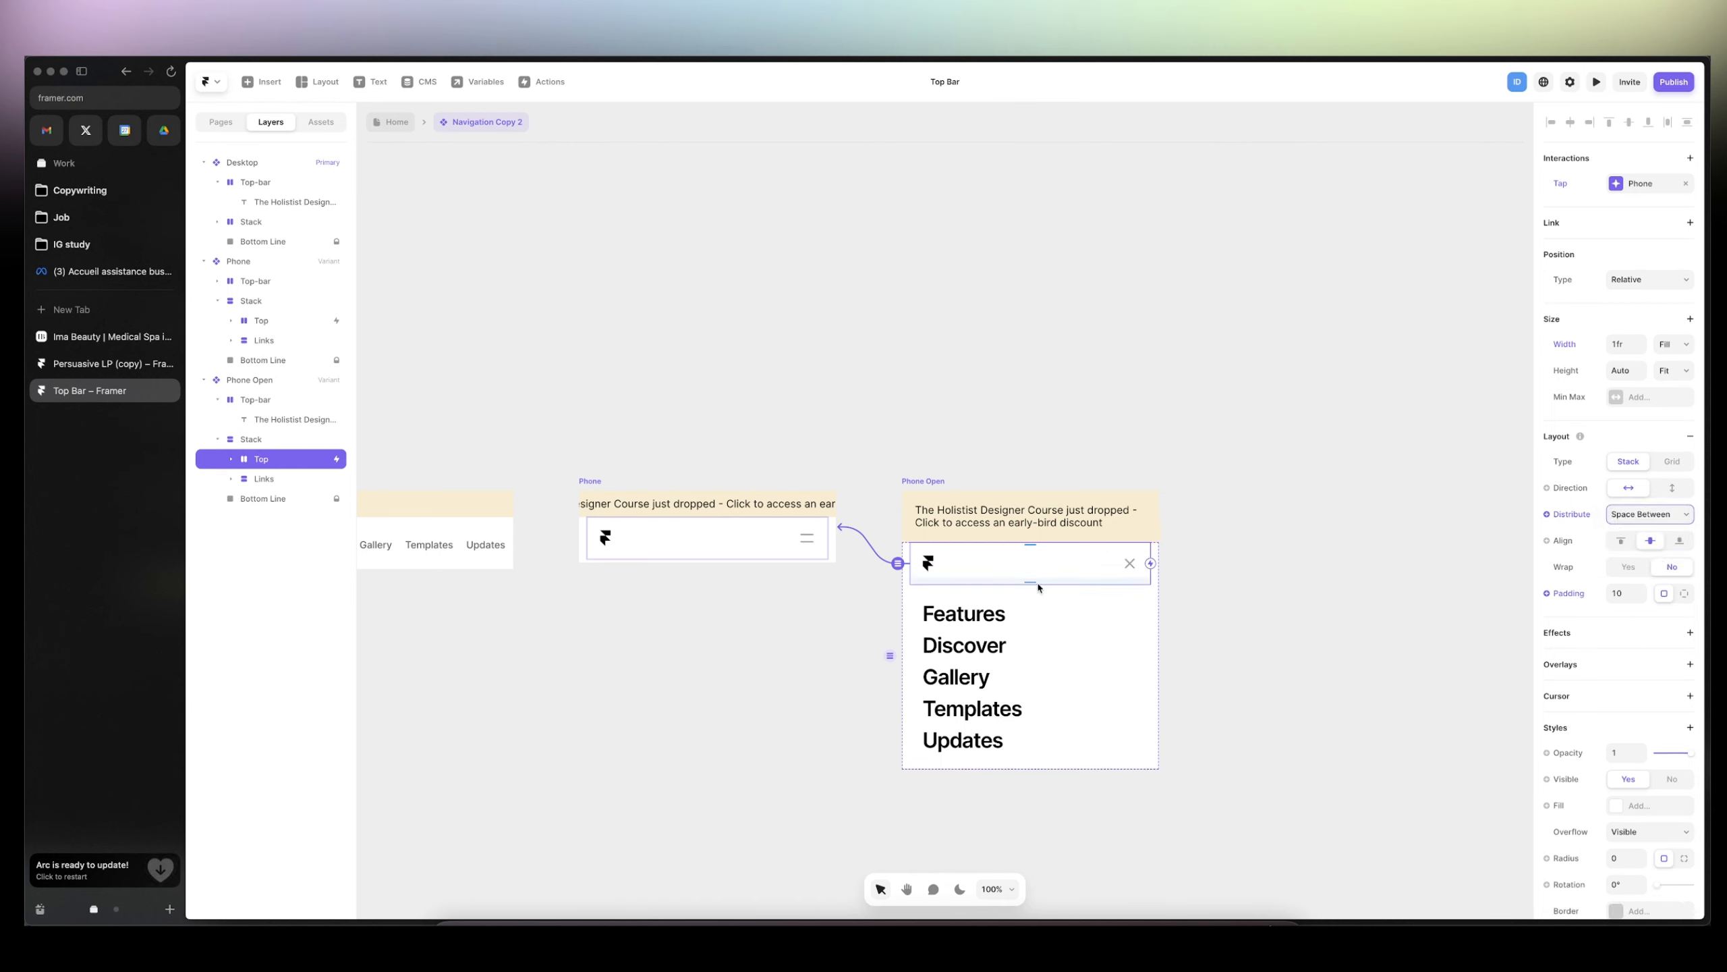
- Set the width of the announcement text in the Phone variant to Fill
left_click(732, 505)
left_click(1687, 312)
left_click(1675, 304)
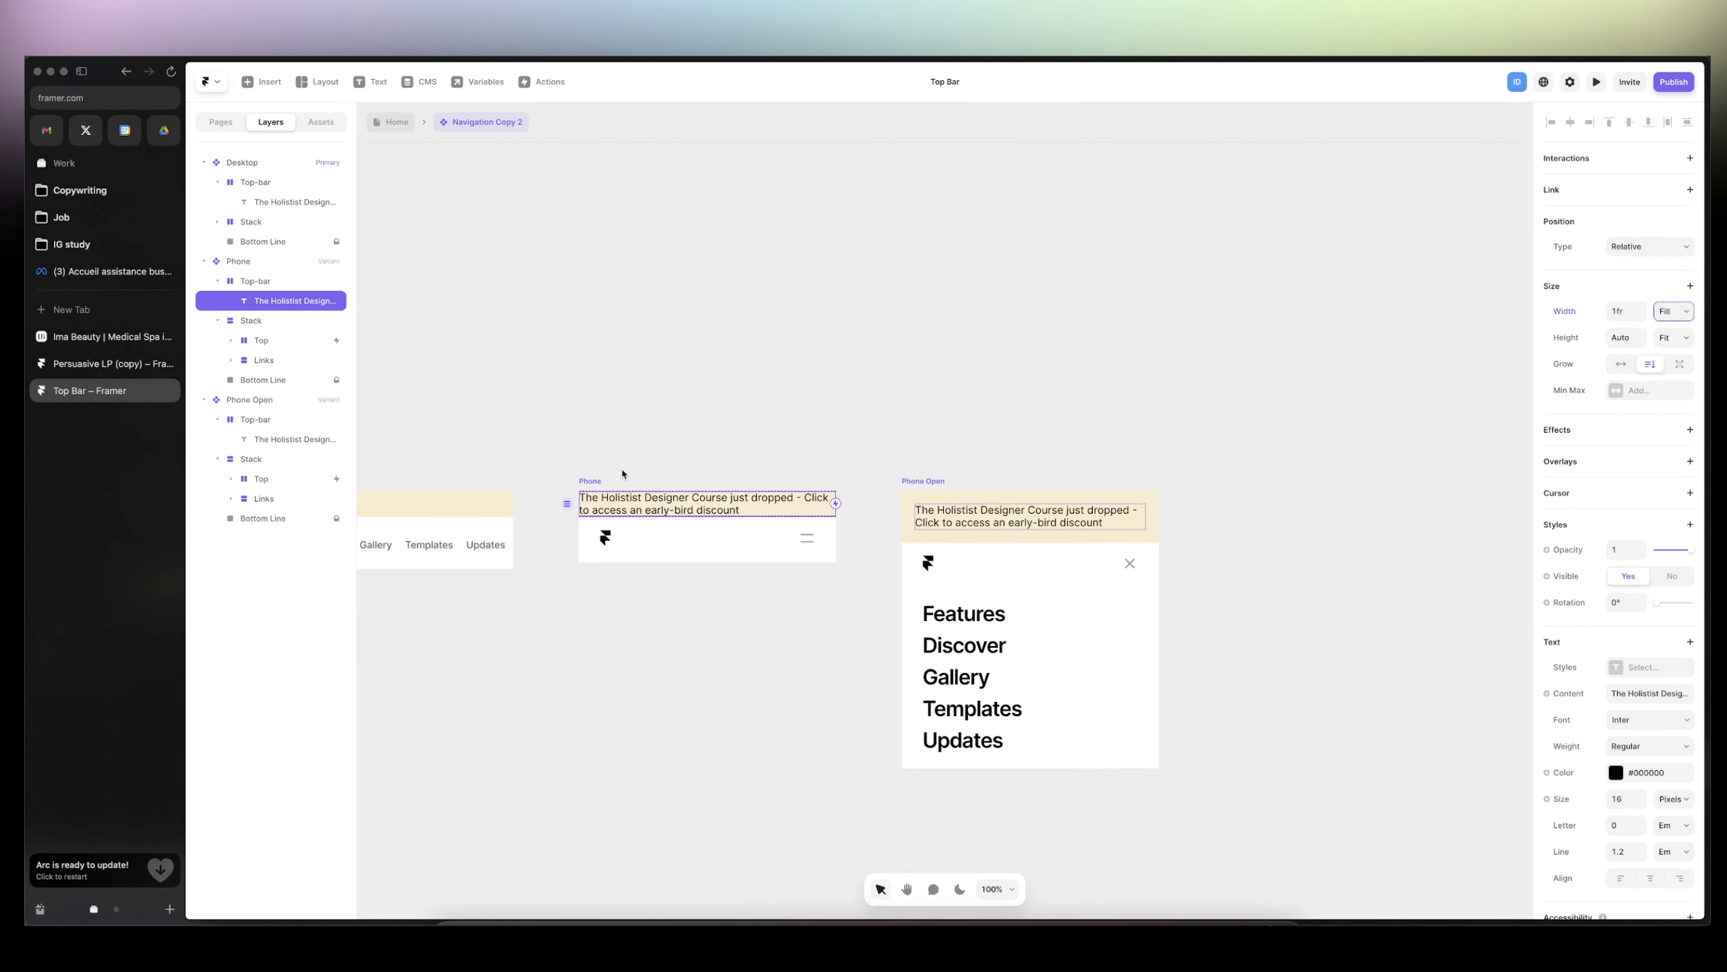
- Set the Phone variant's Top-bar height to Fit Content and give it a padding of 20
key("Escape")
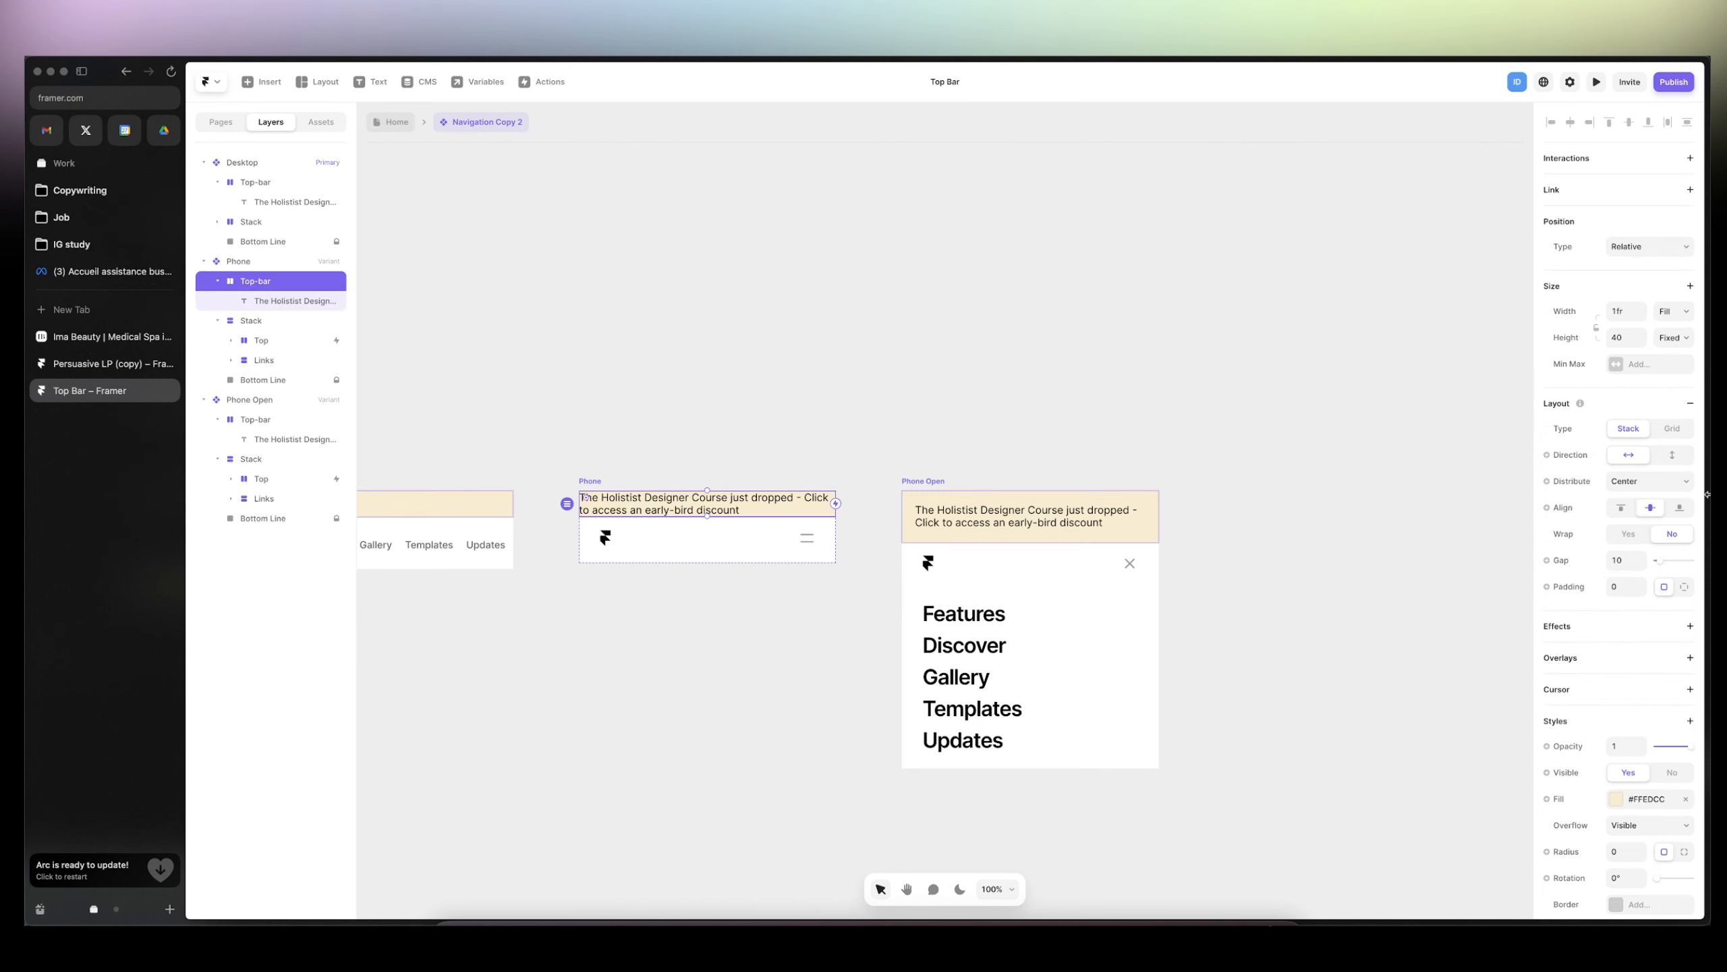
left_click(1673, 338)
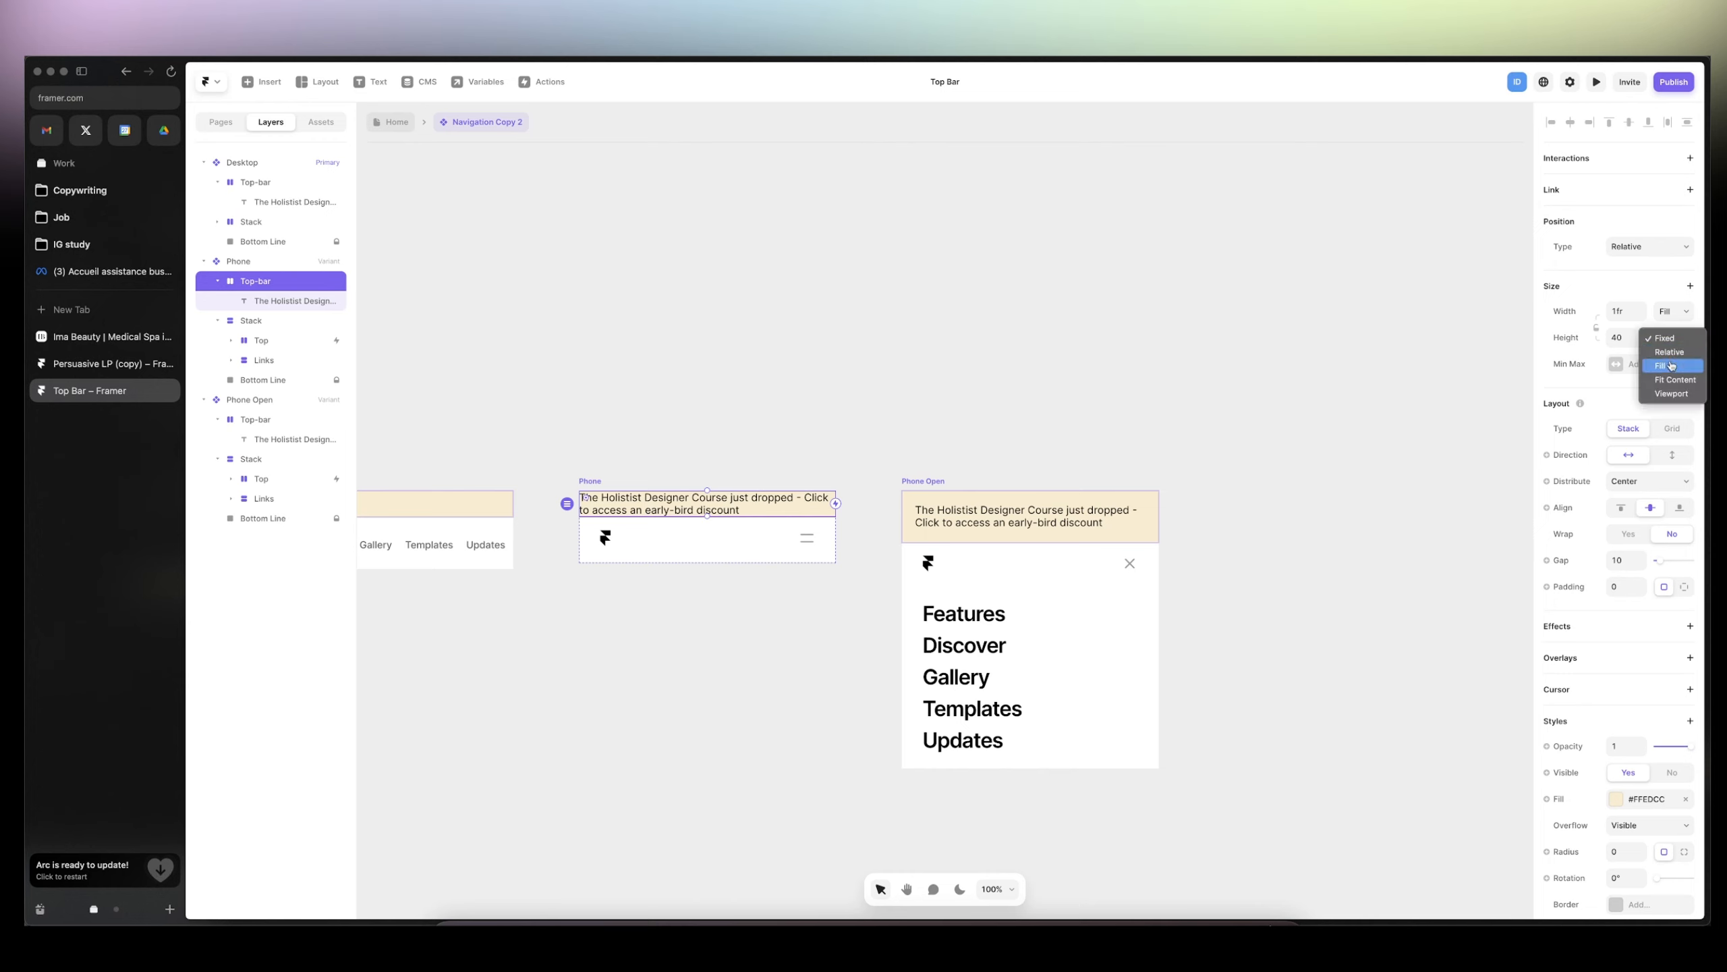
left_click(1668, 394)
left_click(1622, 587)
type("20")
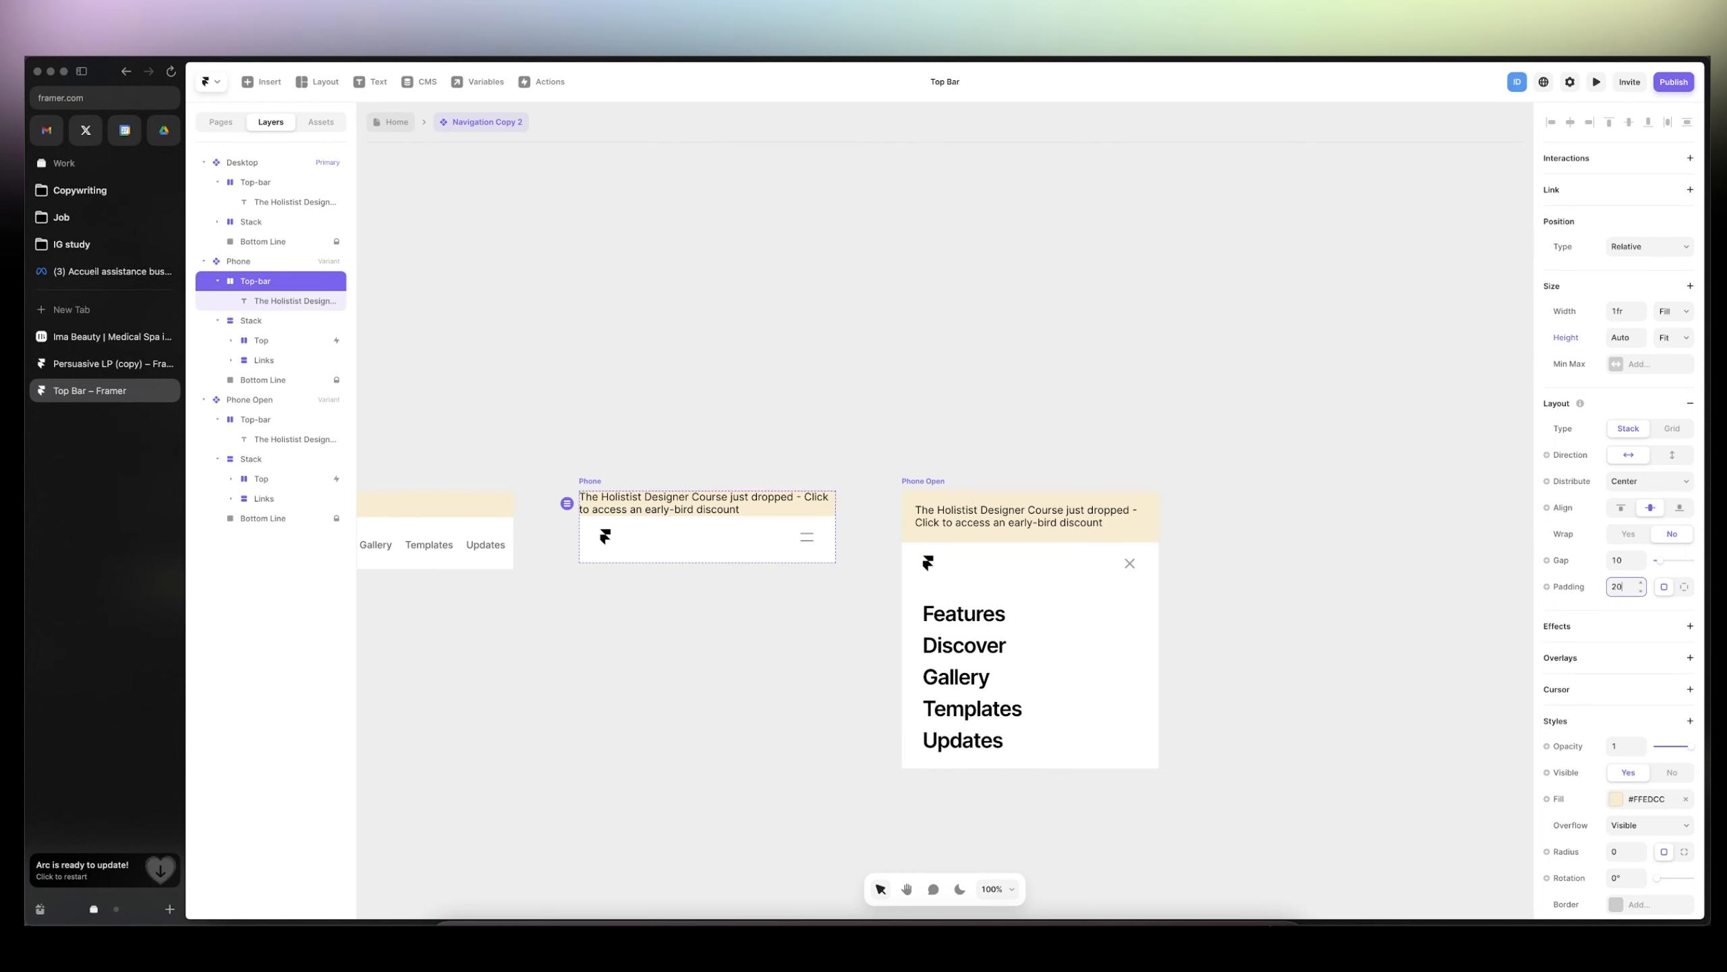
key("Return")
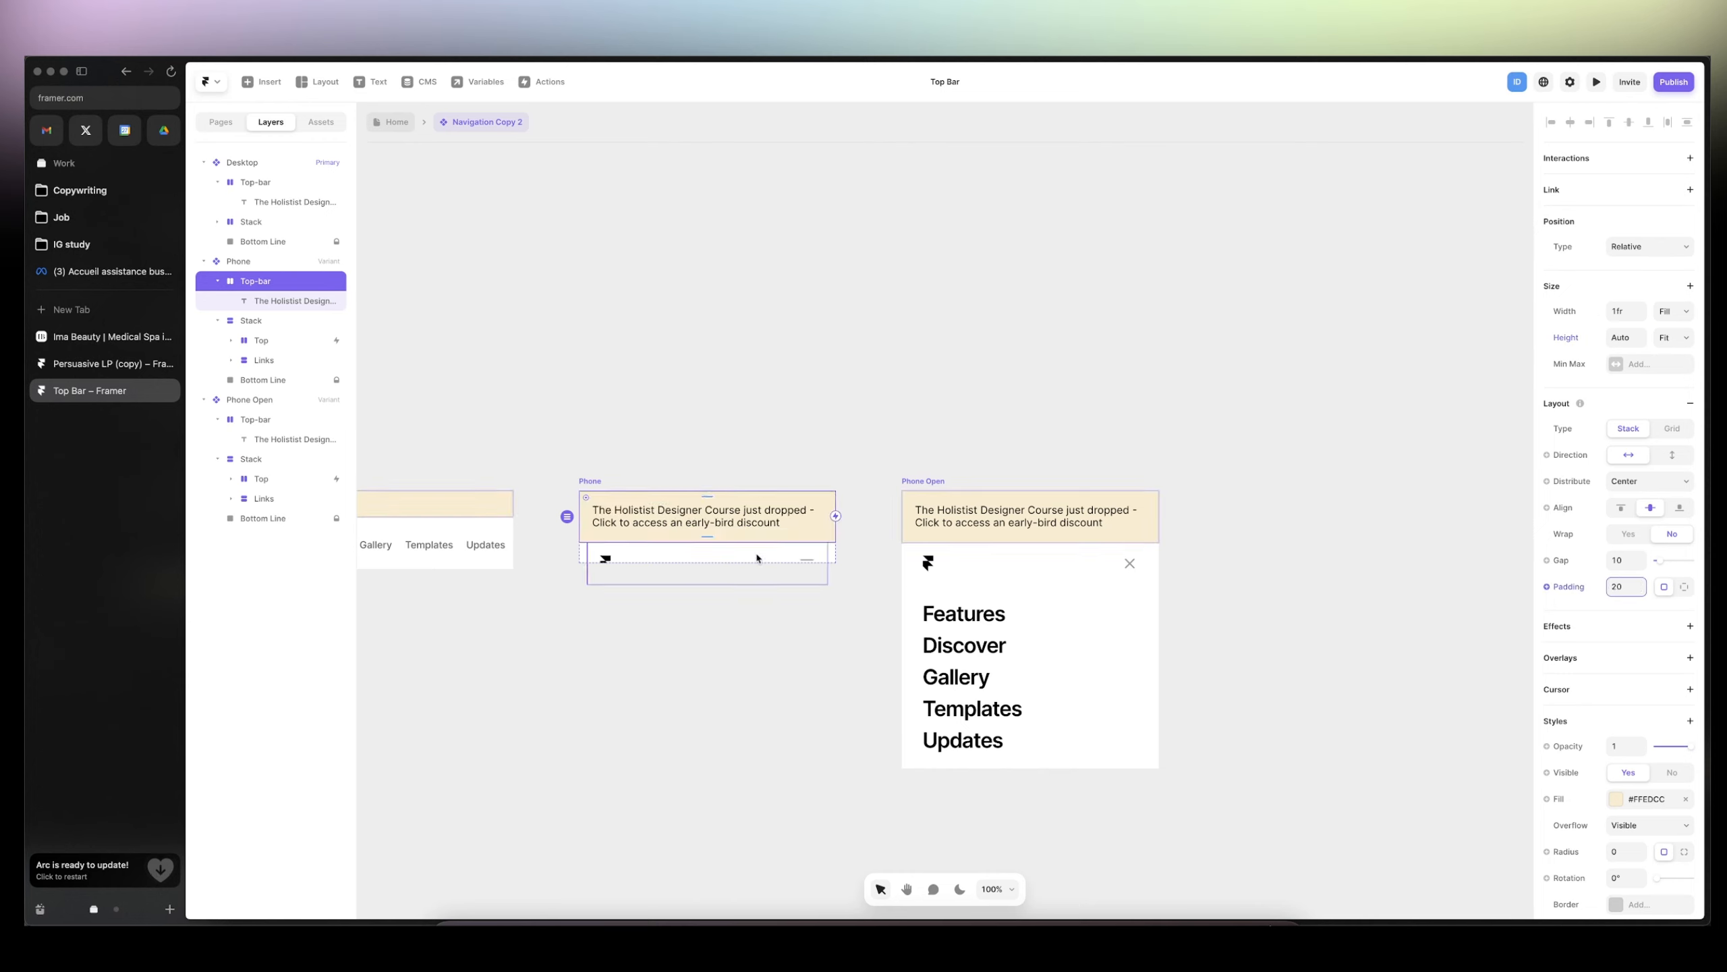
- Increase the Phone variant's fixed height to 150
left_click(590, 489)
left_click(1617, 302)
key("shift+Up")
key("shift+Up")
key("shift+Up")
key("shift+Up")
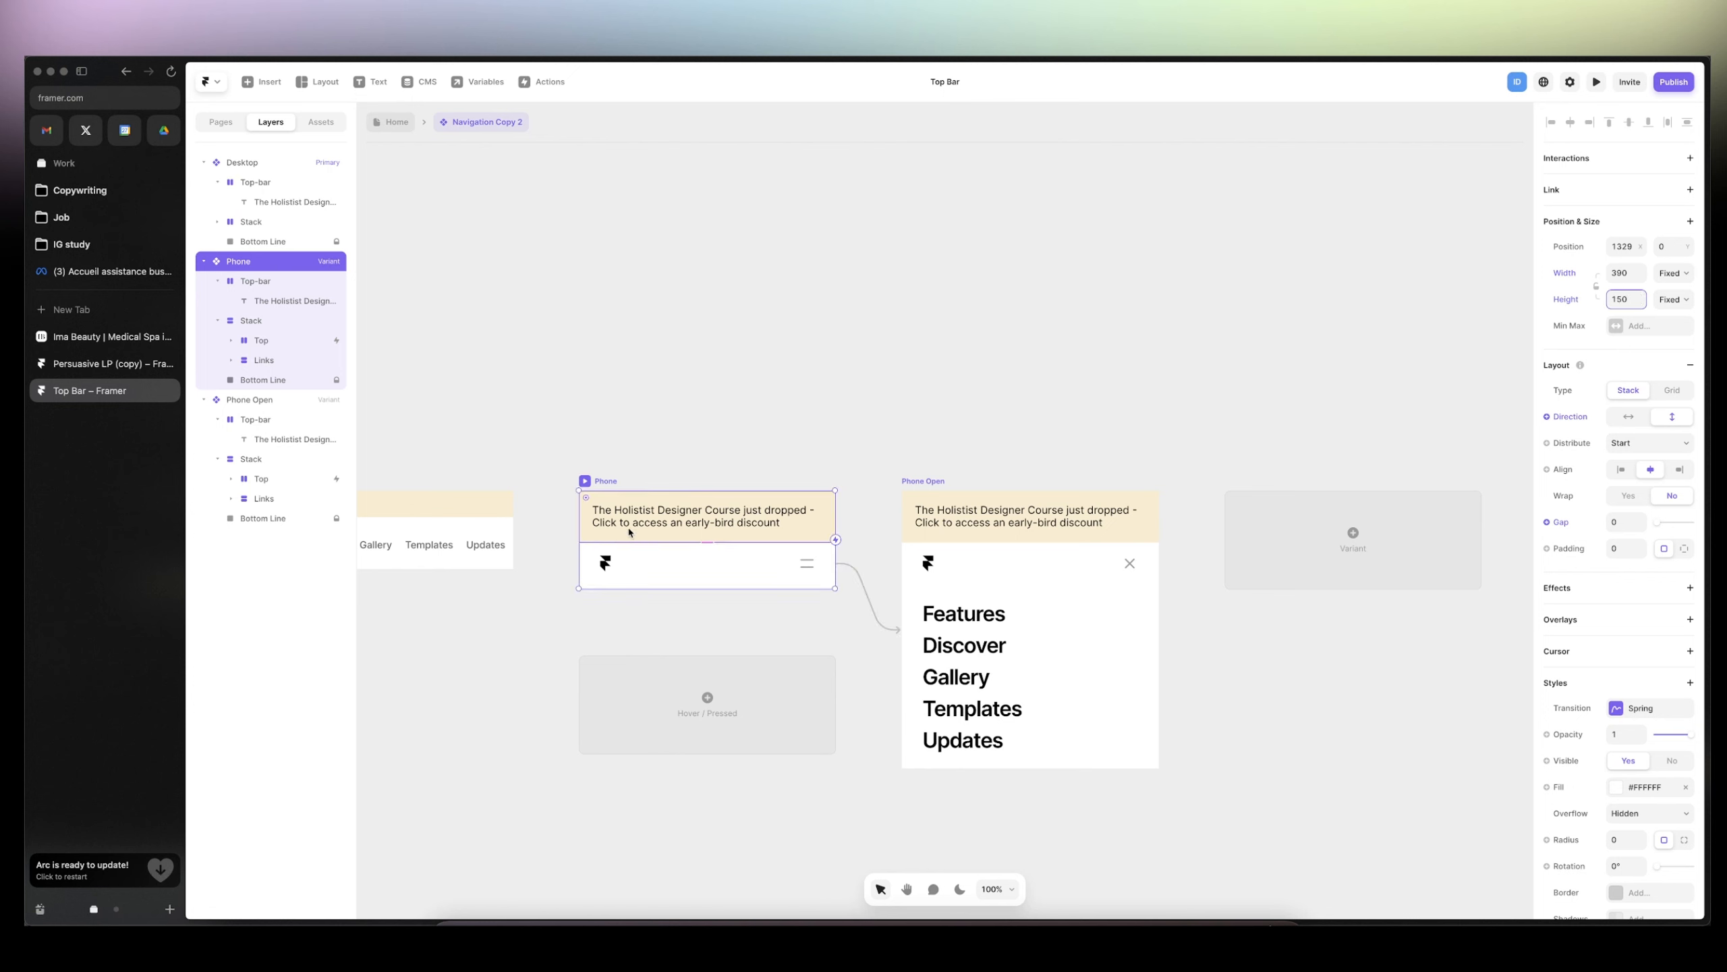
- Center-align the announcement text in the Phone and Phone Open variants and set its font size to 12 pixels
left_click(802, 521)
left_click(1649, 878)
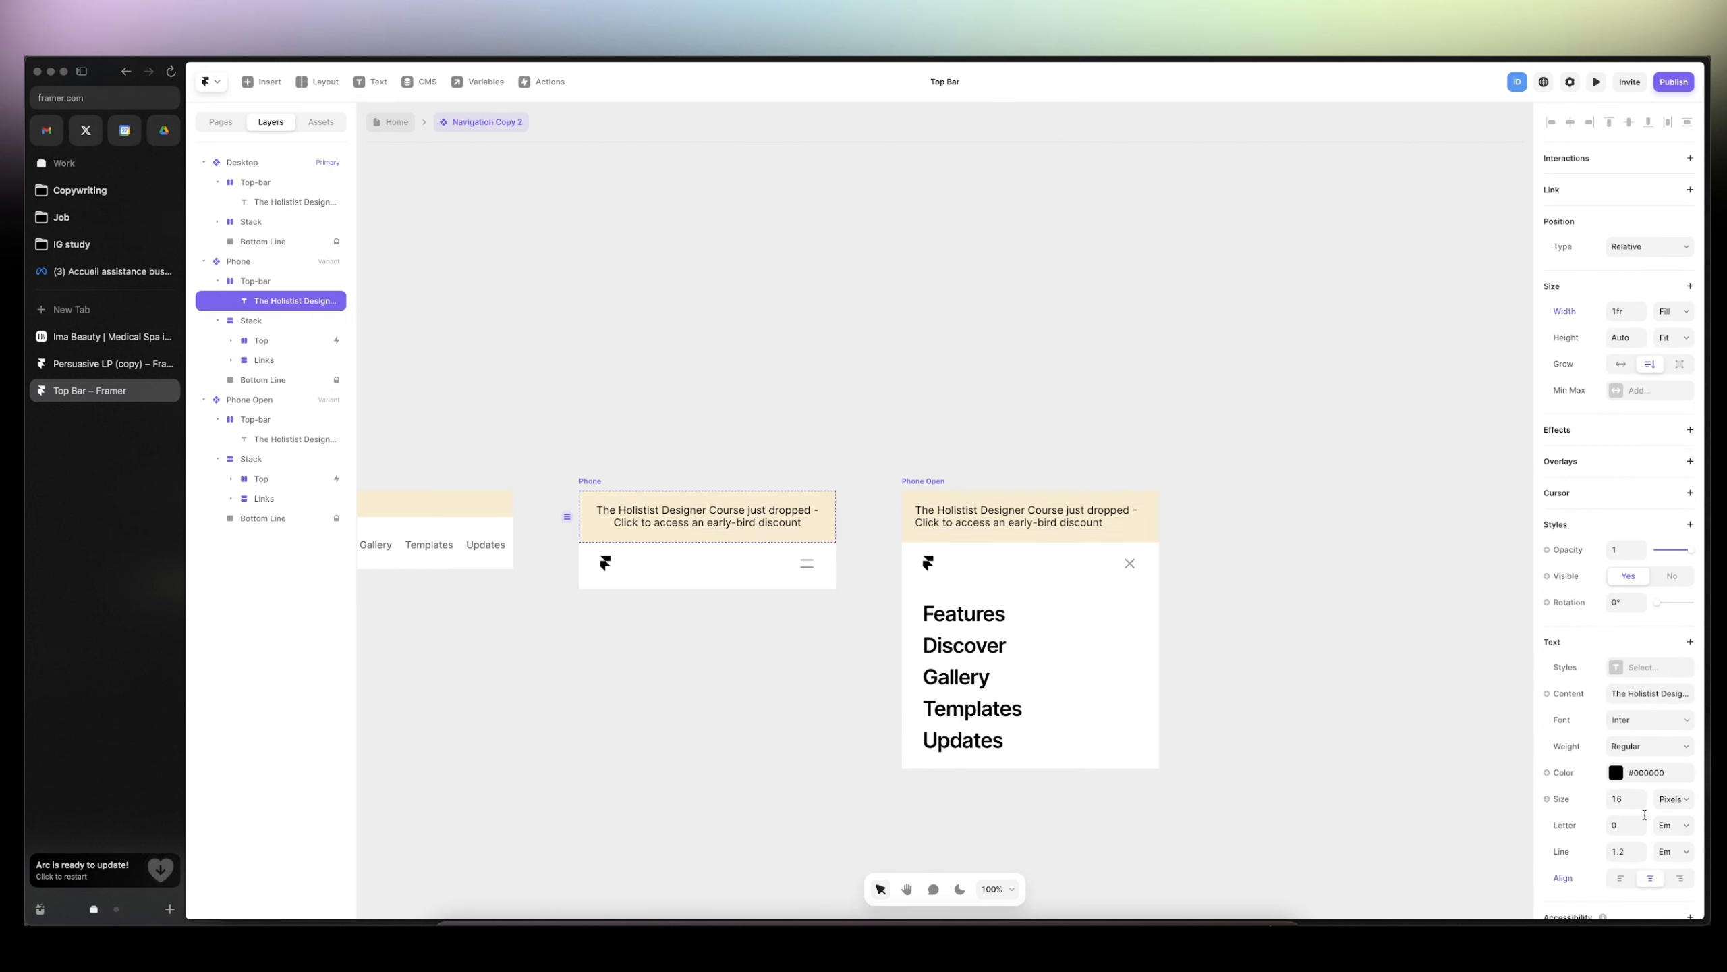
left_click(1632, 800)
type("13")
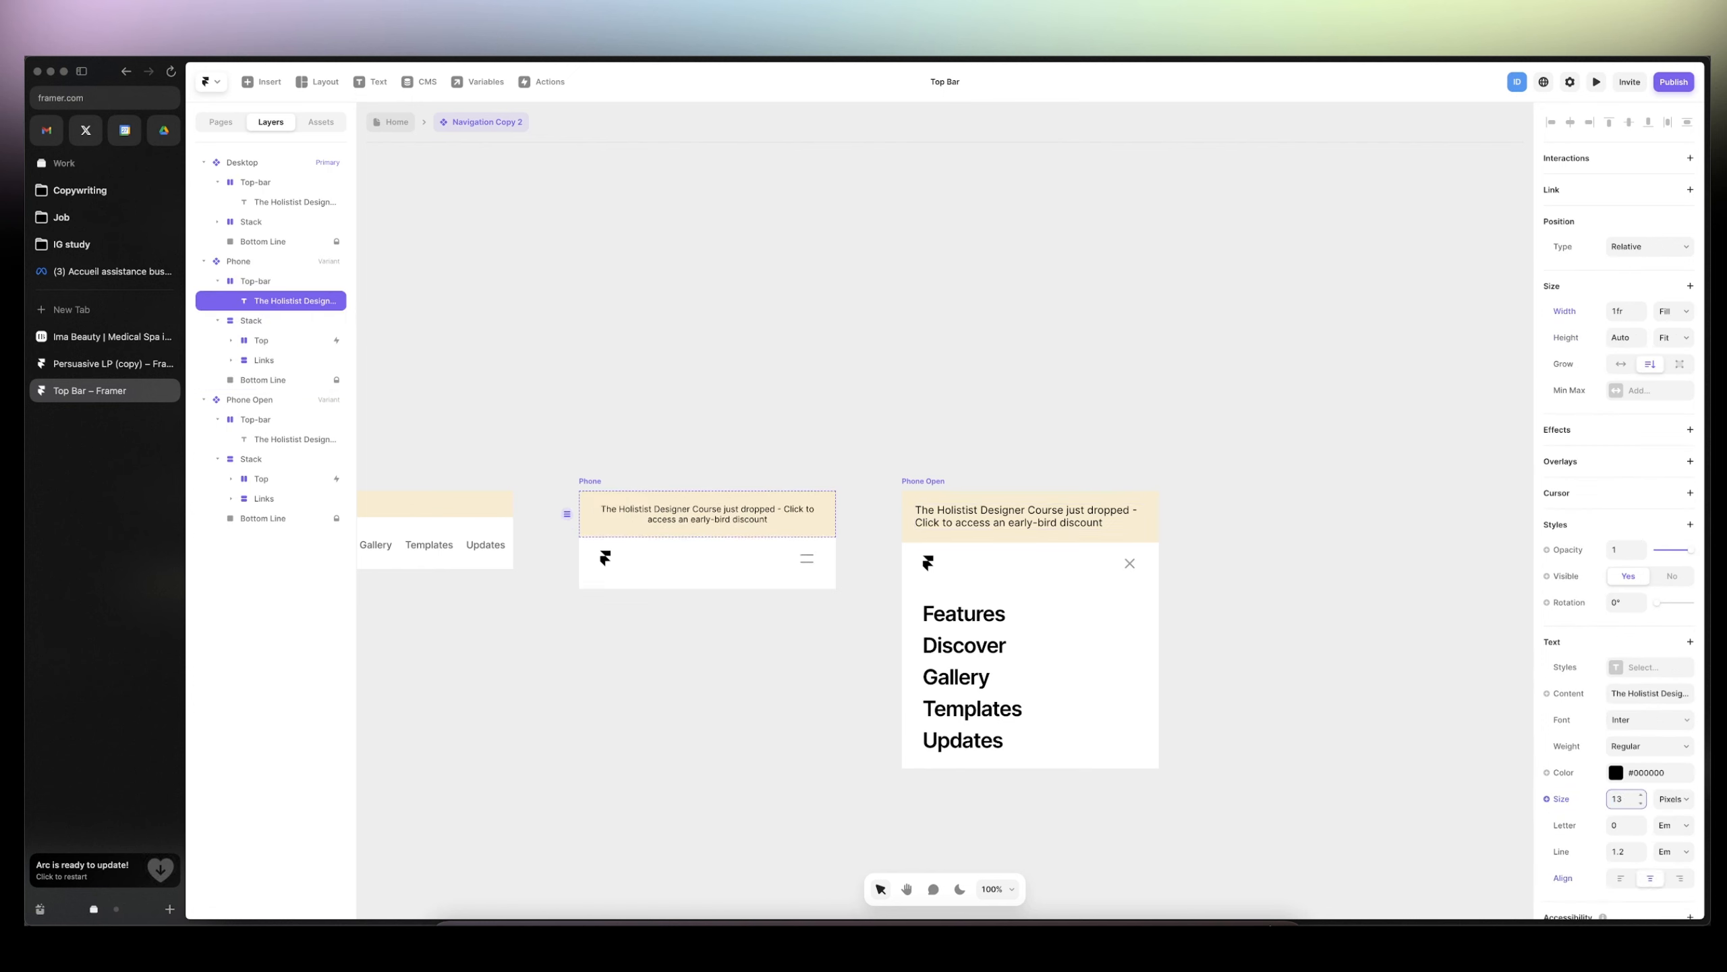
left_click(1084, 517)
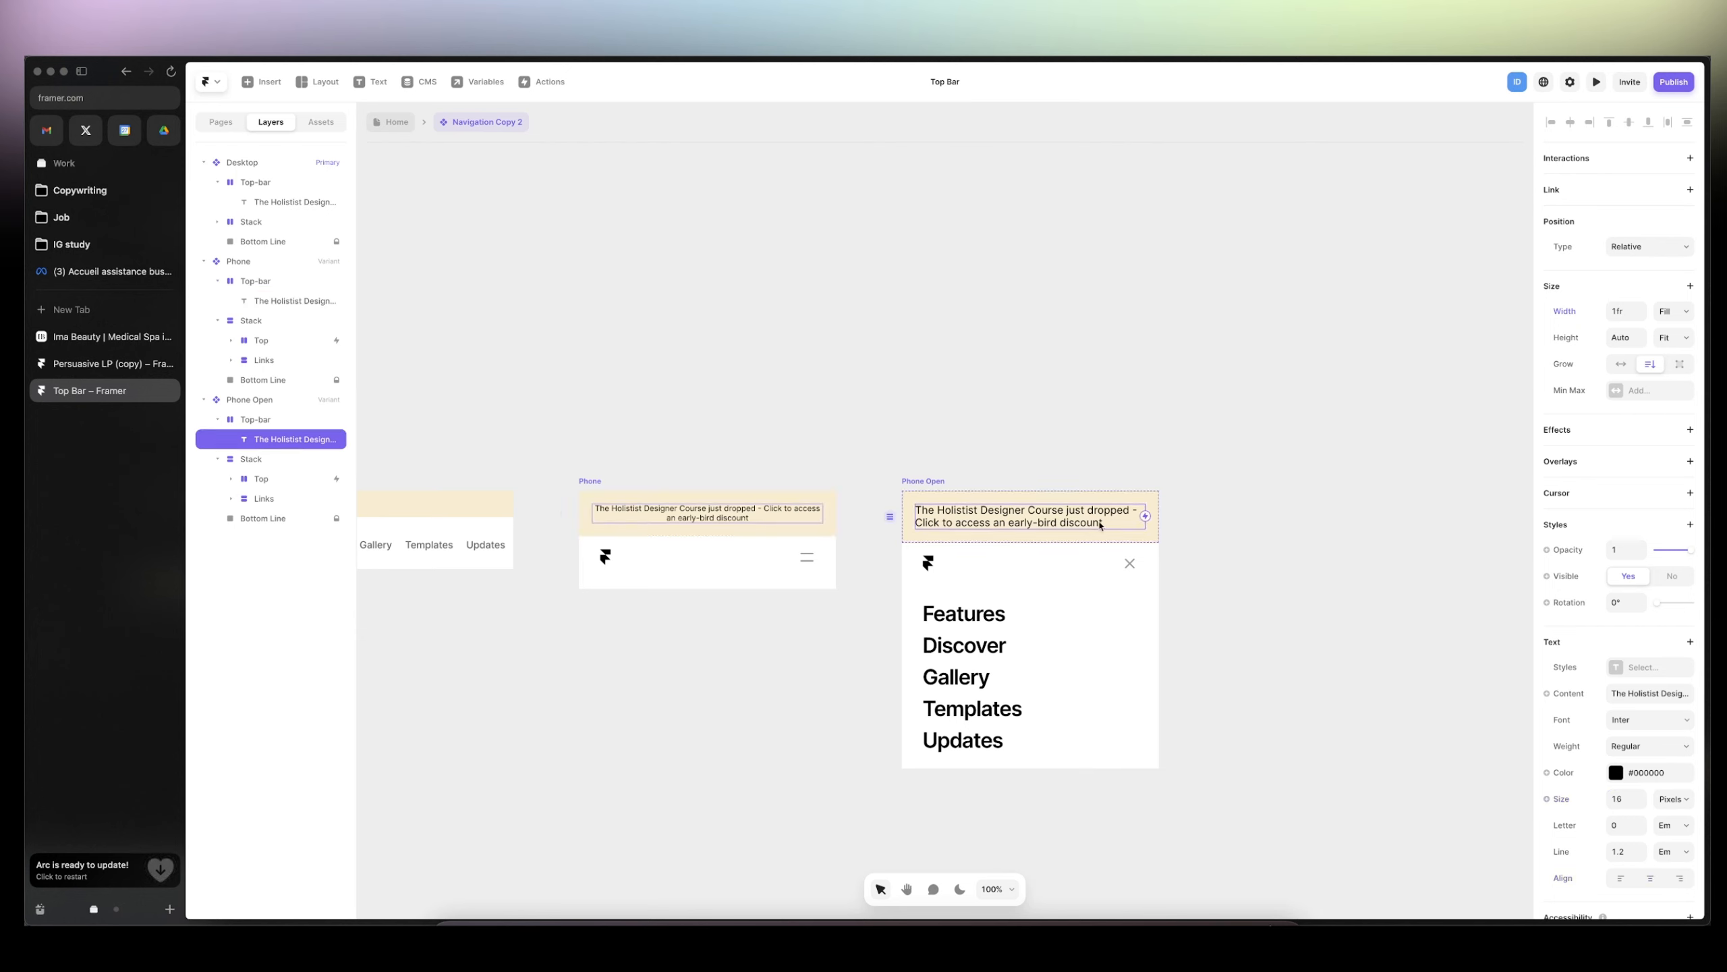
left_click(1651, 878)
left_click(1625, 799)
type("12")
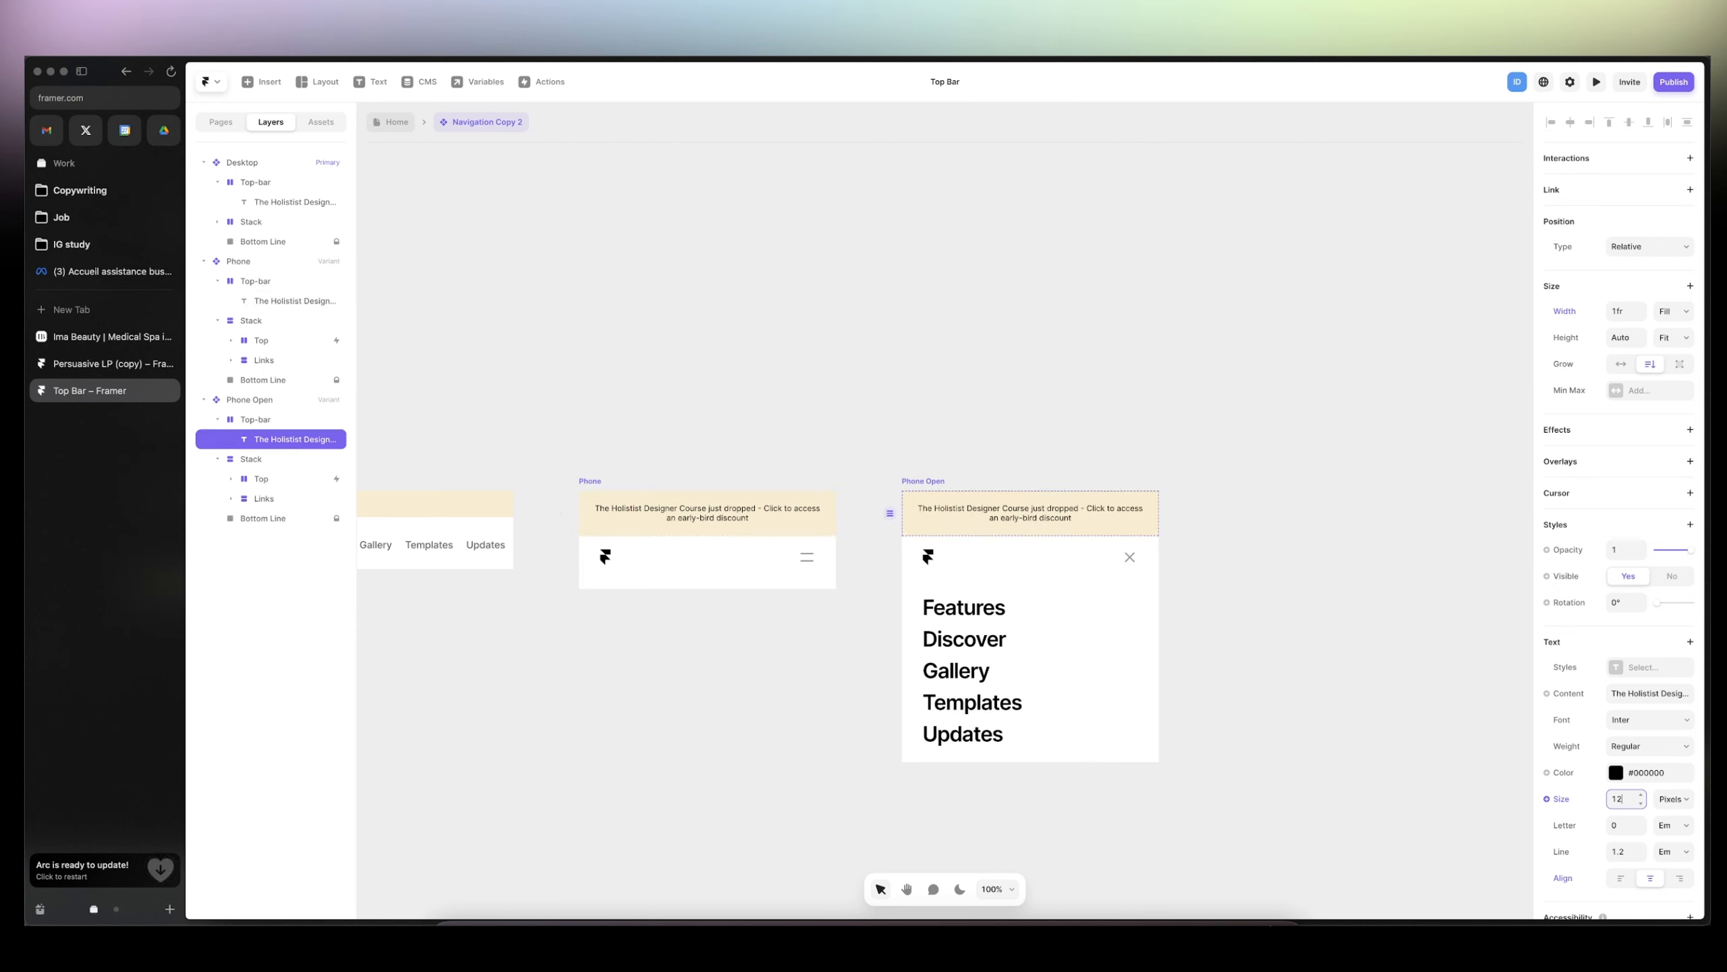
left_click(733, 694)
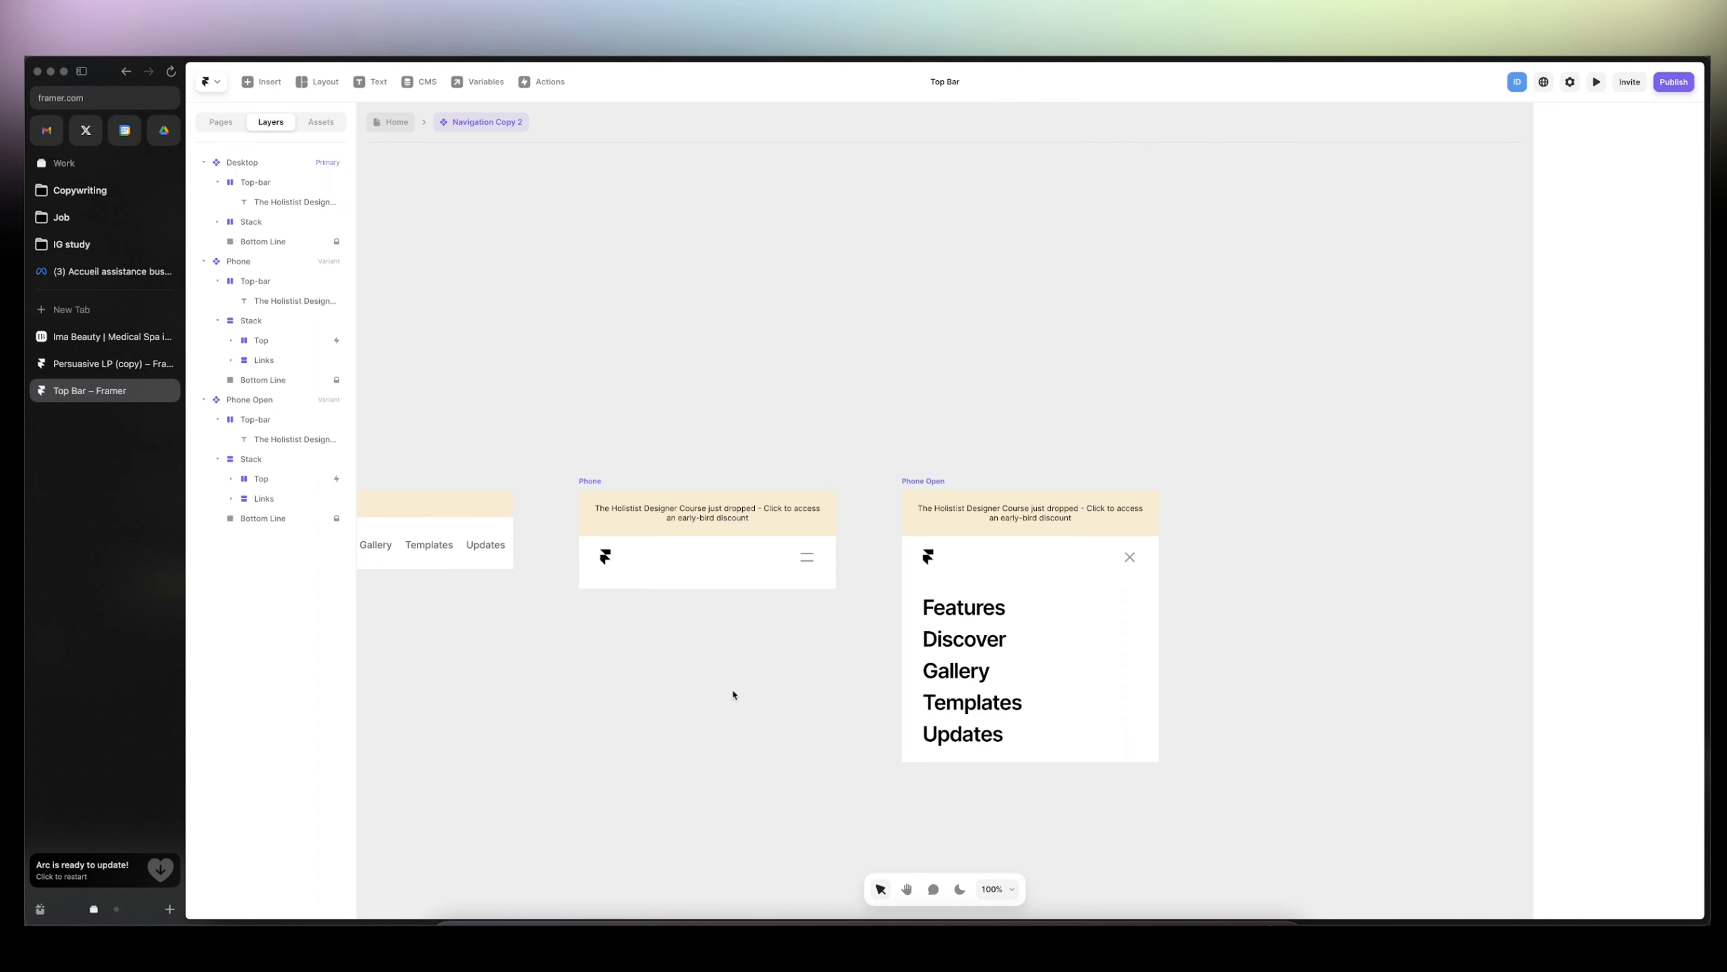
- Set the Phone variant's fixed height to 132
left_click(589, 480)
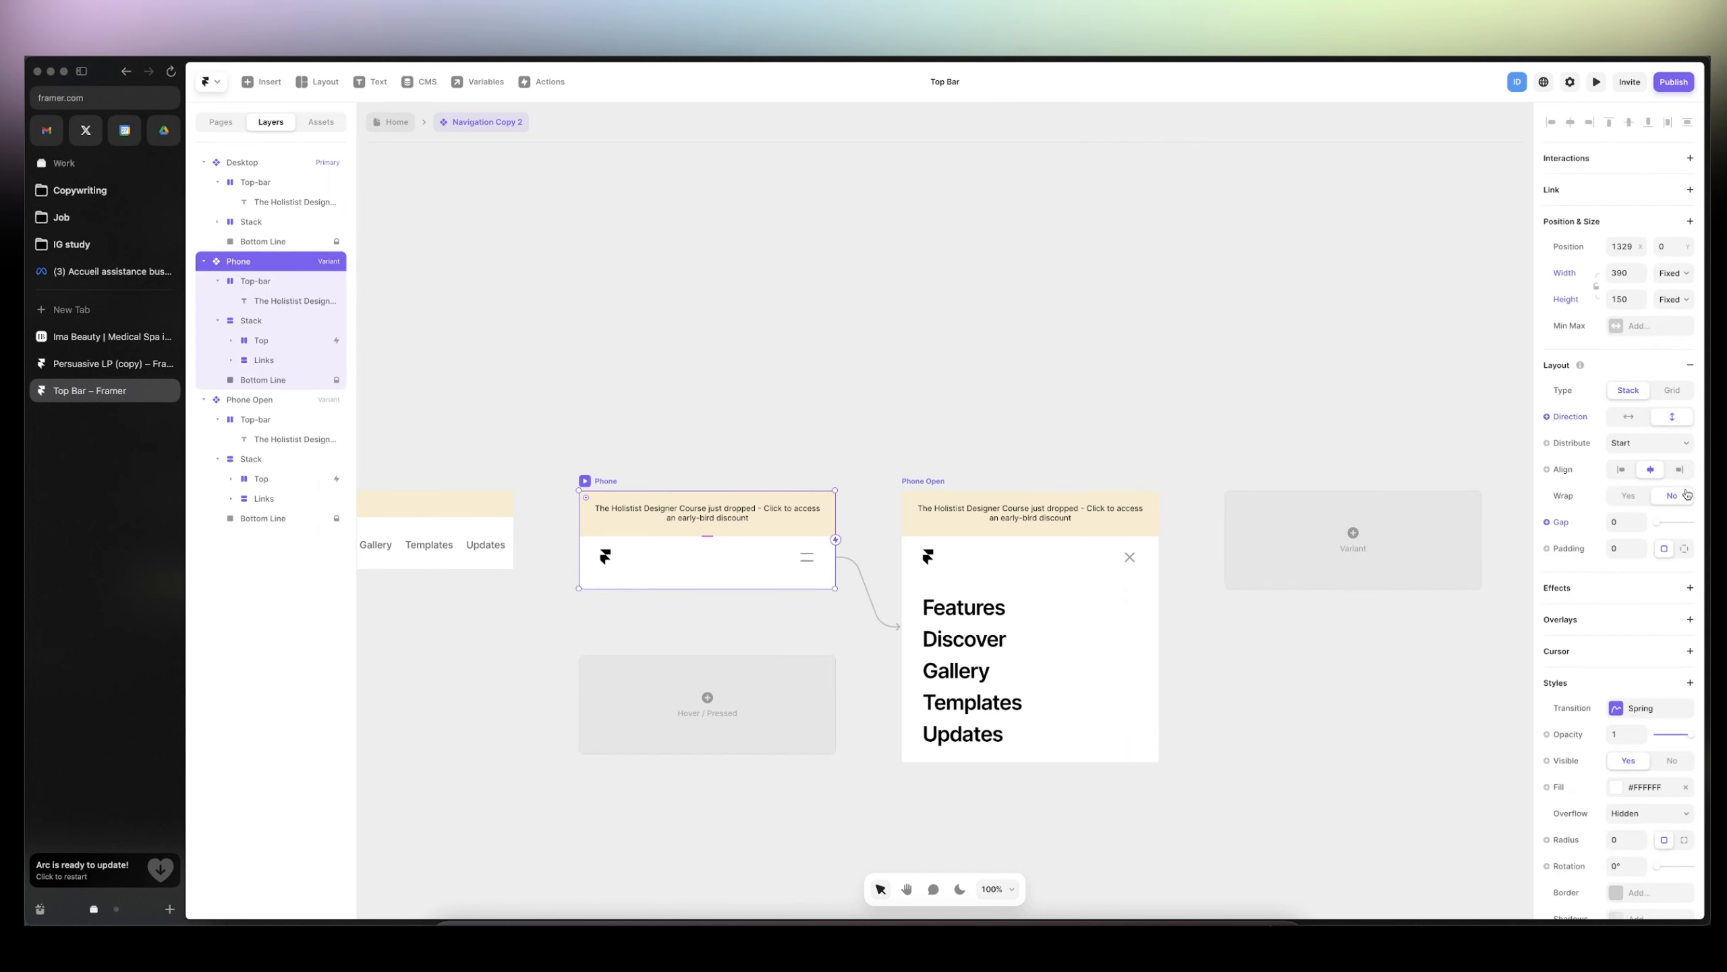
left_click(1631, 299)
type("131")
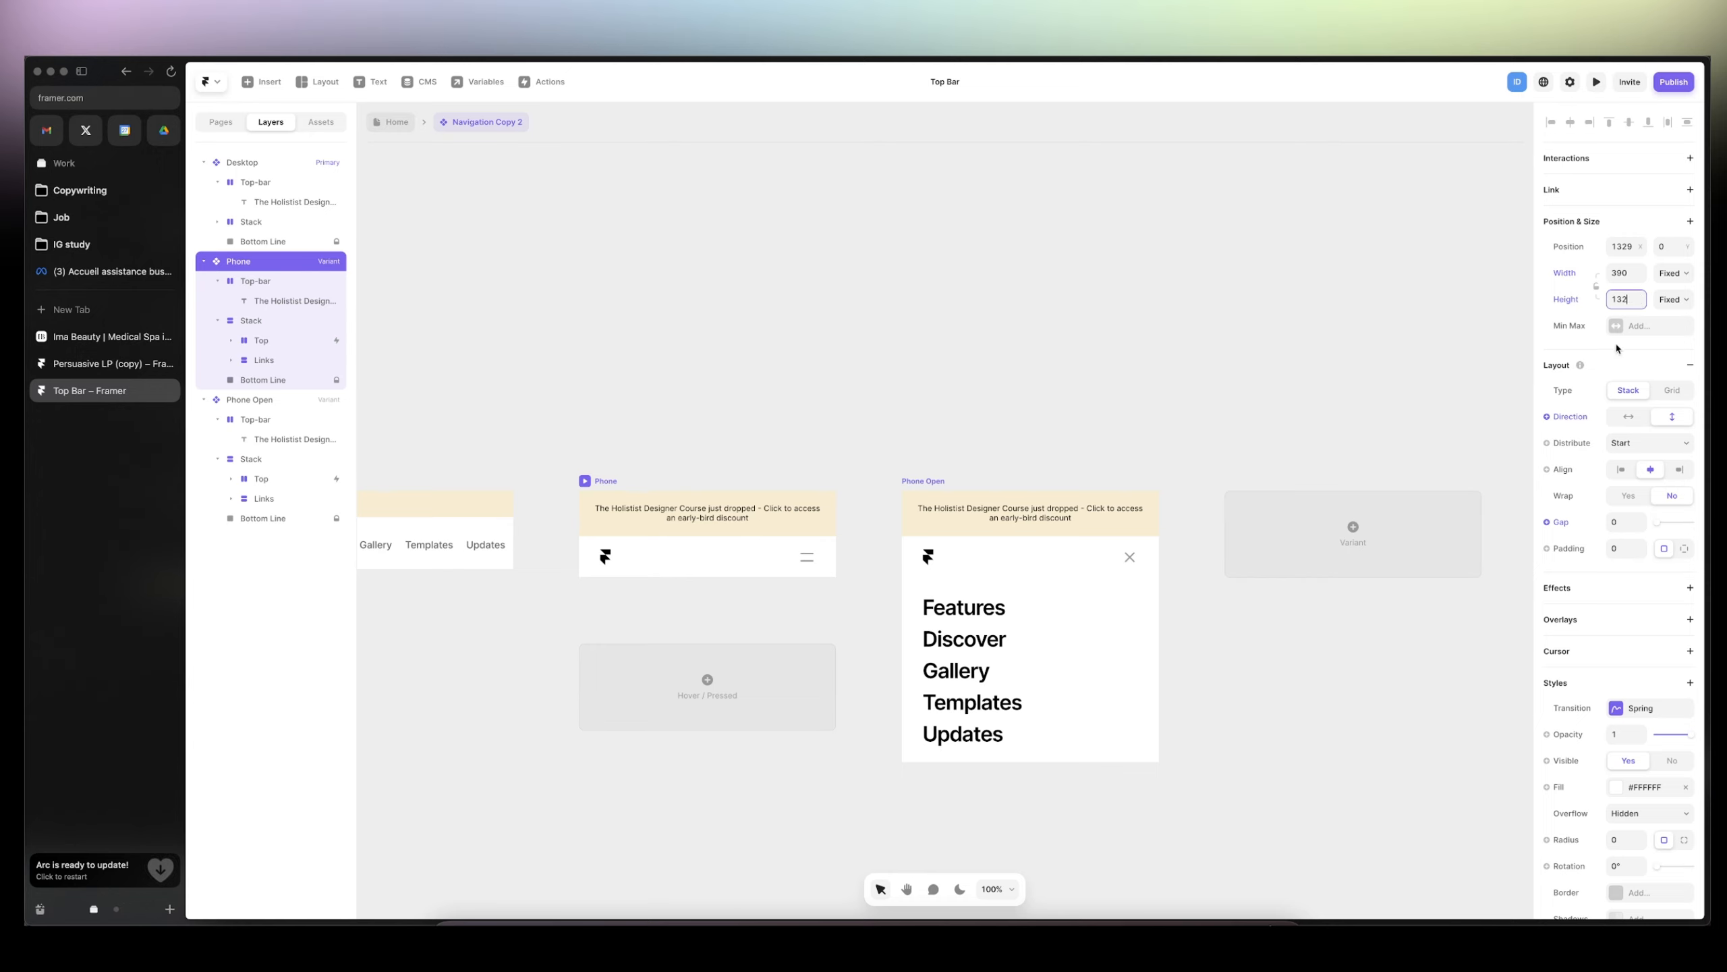
- Preview the Phone variant, open and close its menu, and return to the canvas
left_click(1606, 82)
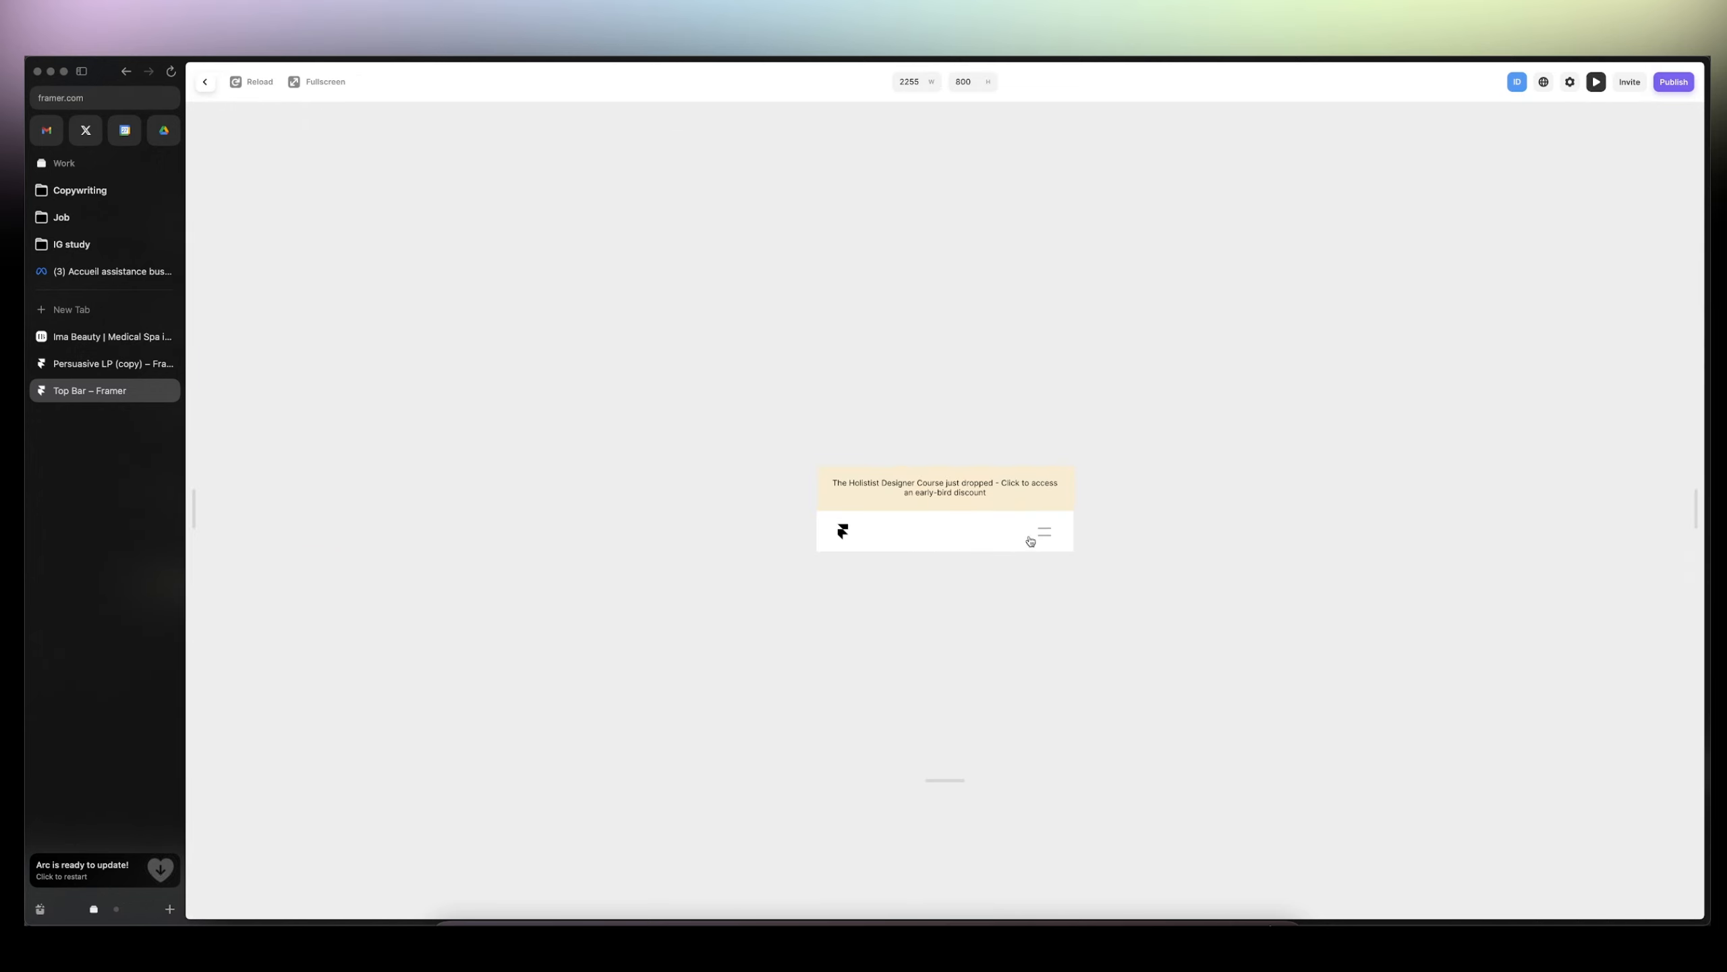
left_click(1045, 532)
left_click(1044, 447)
left_click(1596, 82)
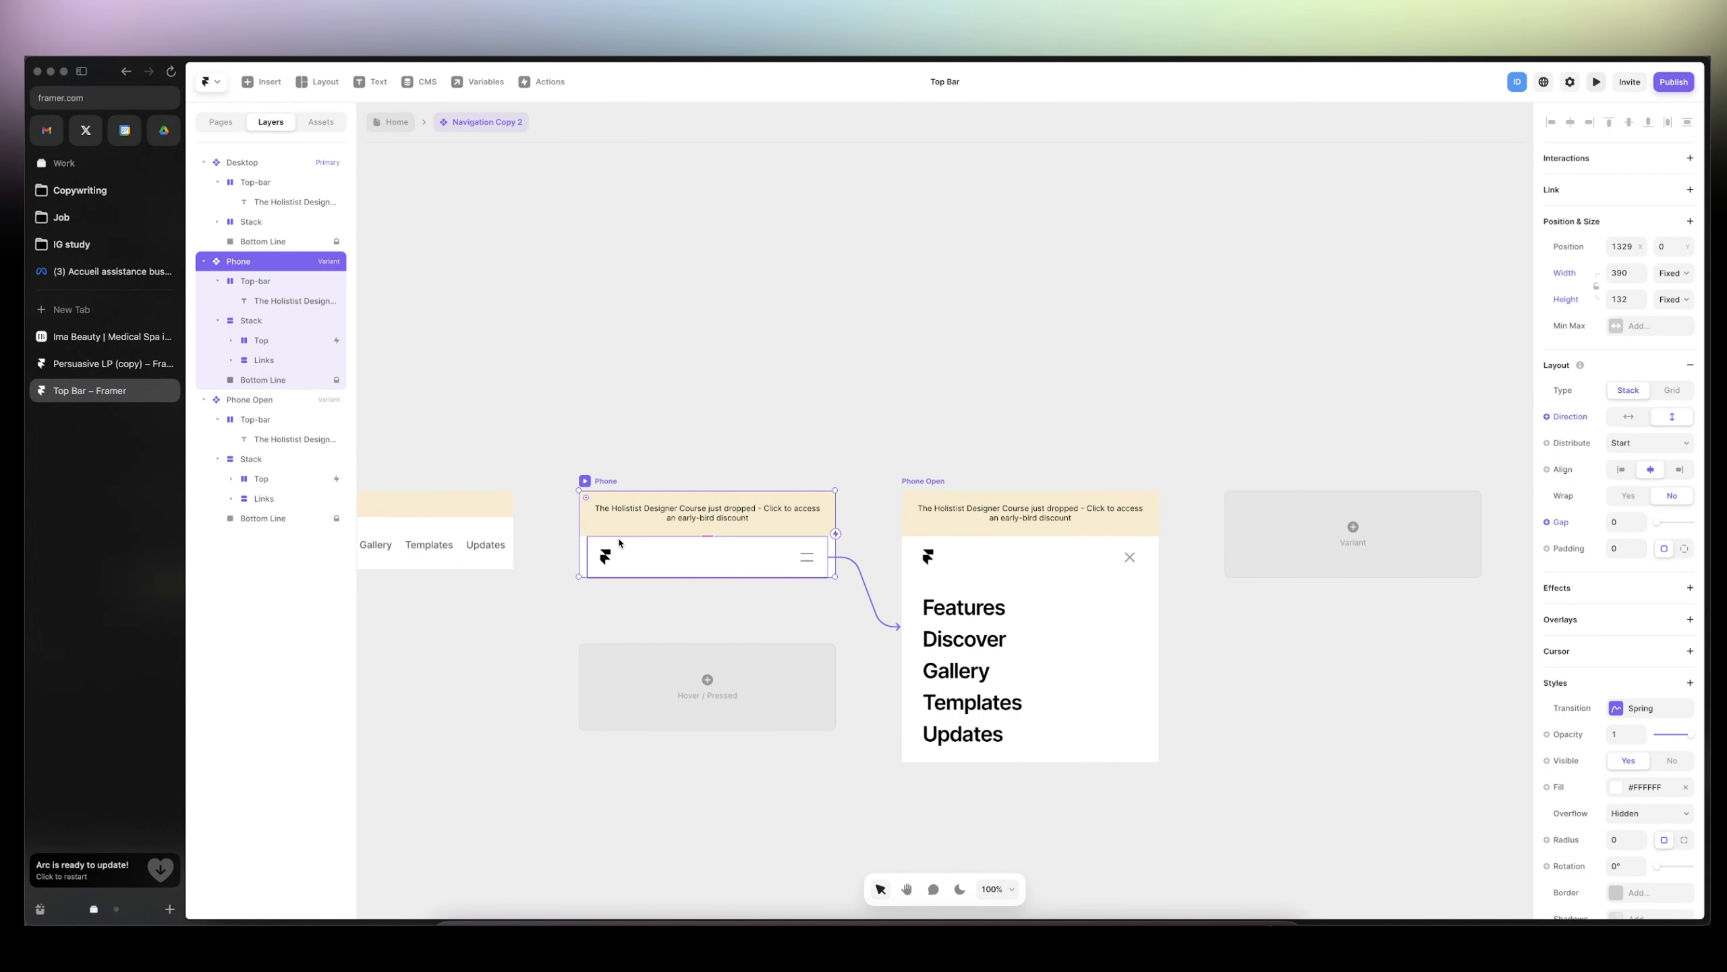
- Inspect the layout settings of the Phone Open variant's logo-and-links stack and of its Top stack
left_click(969, 569)
left_click(275, 460)
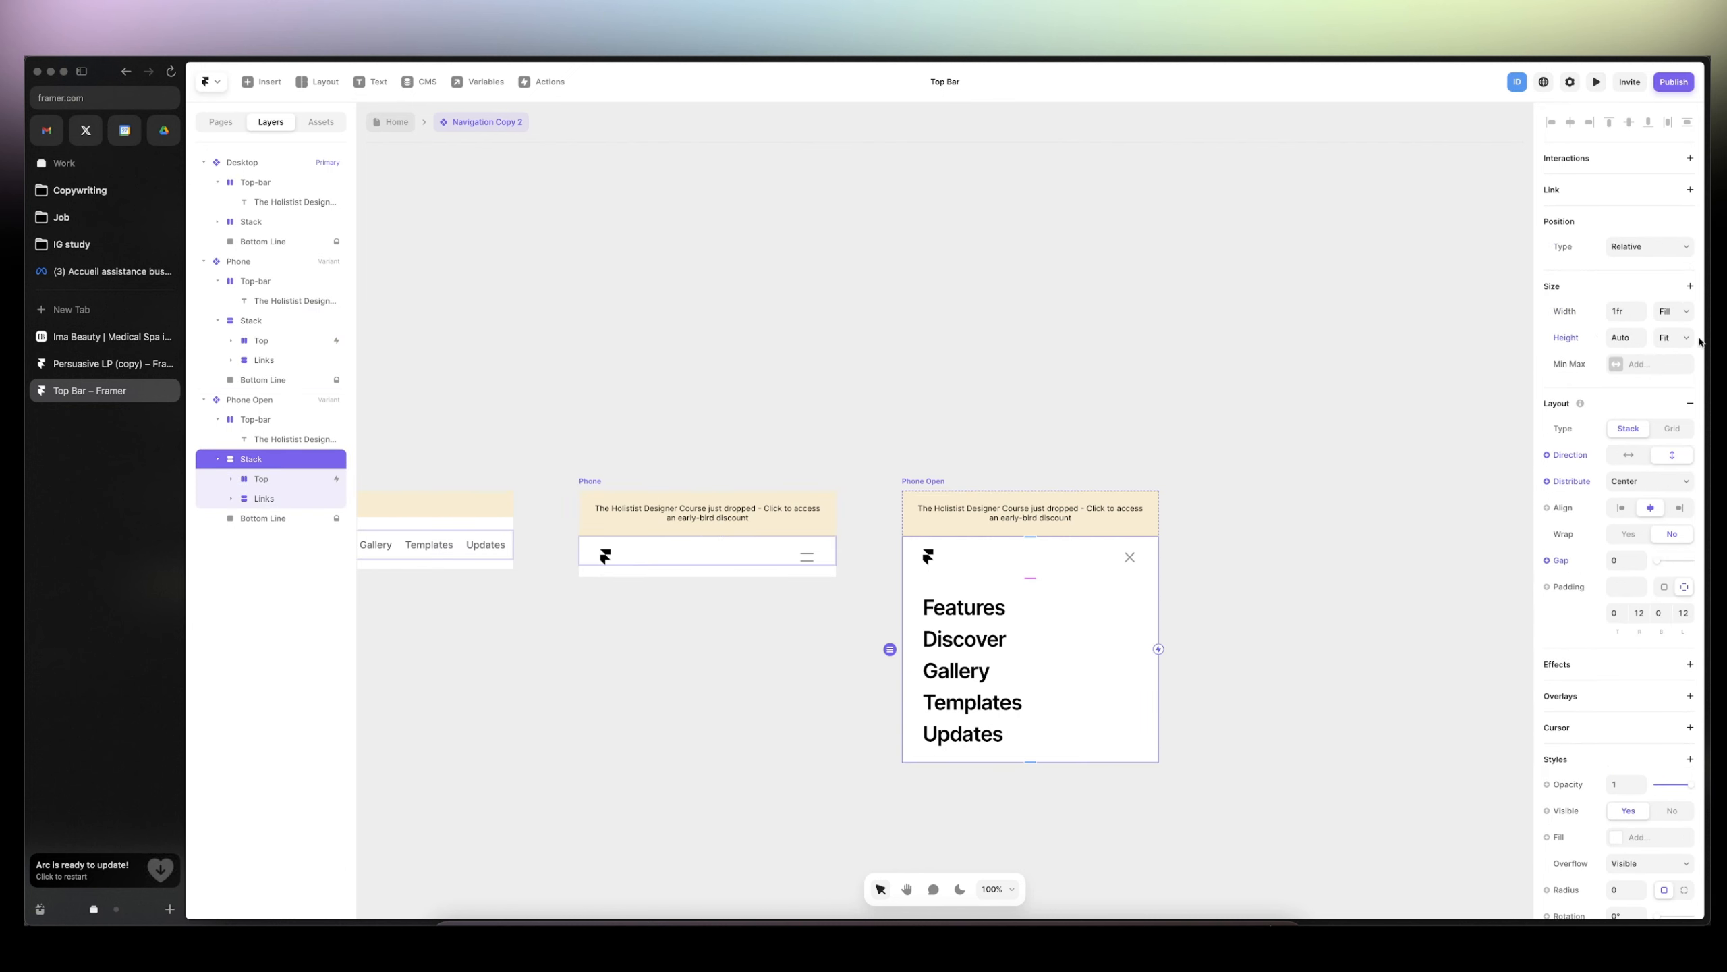
left_click(267, 481)
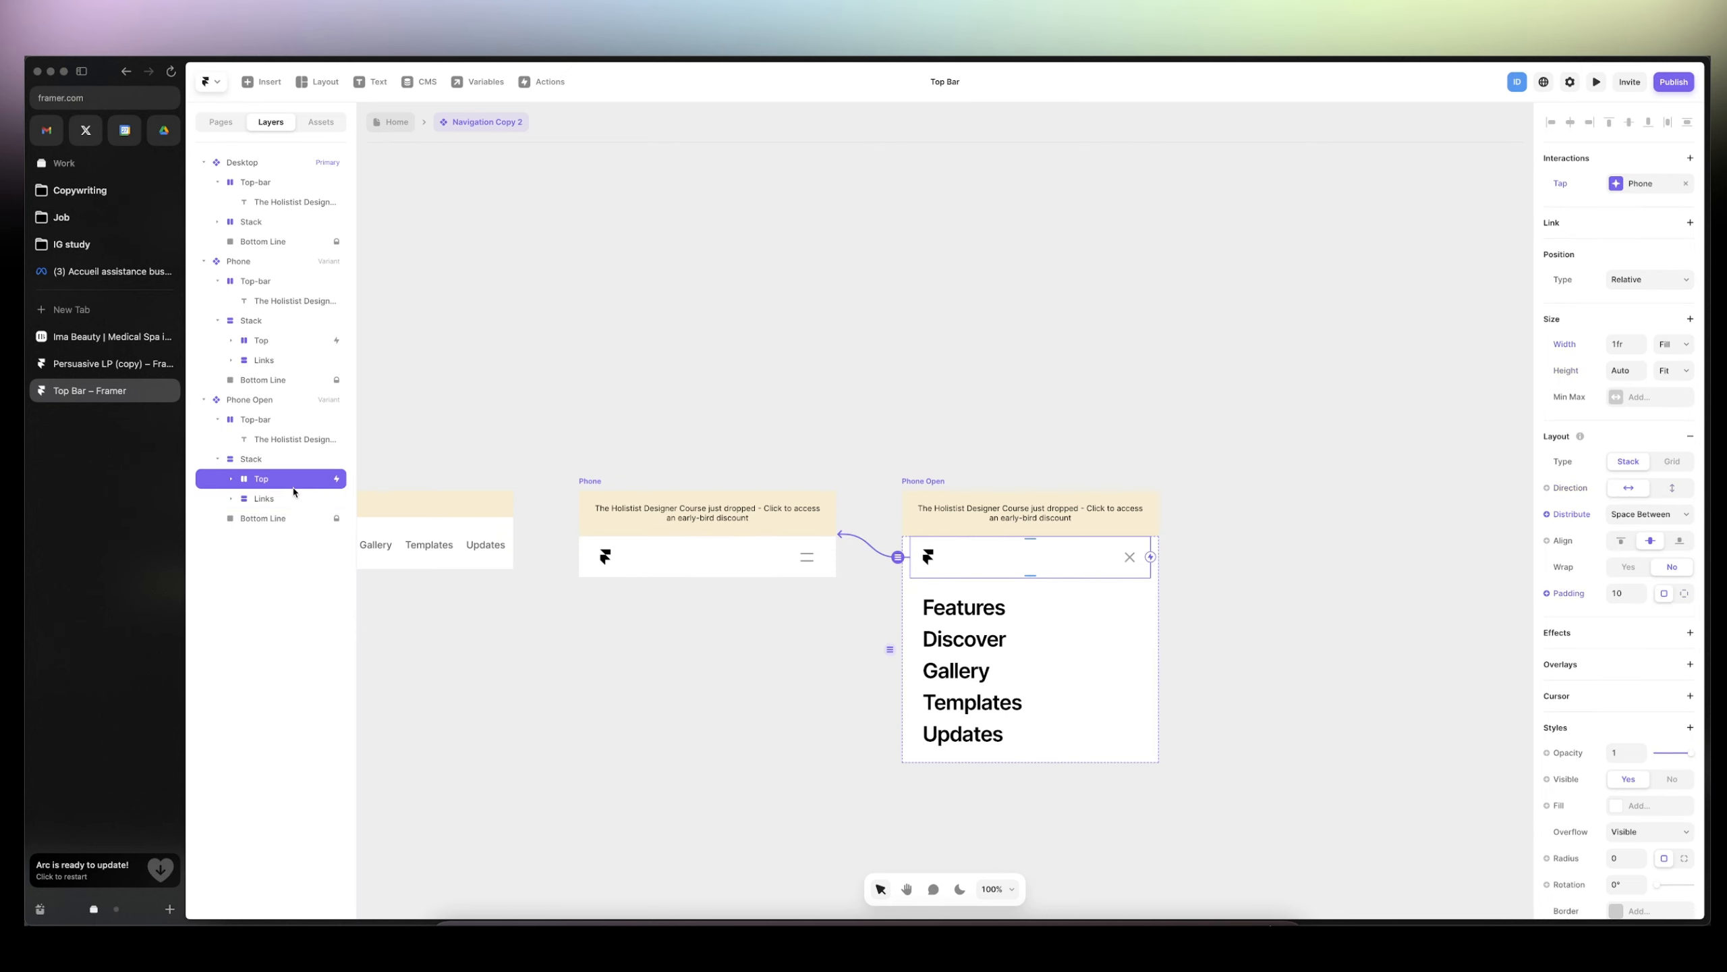
- Preview the Home page narrowed to 320 pixels wide, test opening and closing the navigation menu, and return to the canvas
left_click(293, 498)
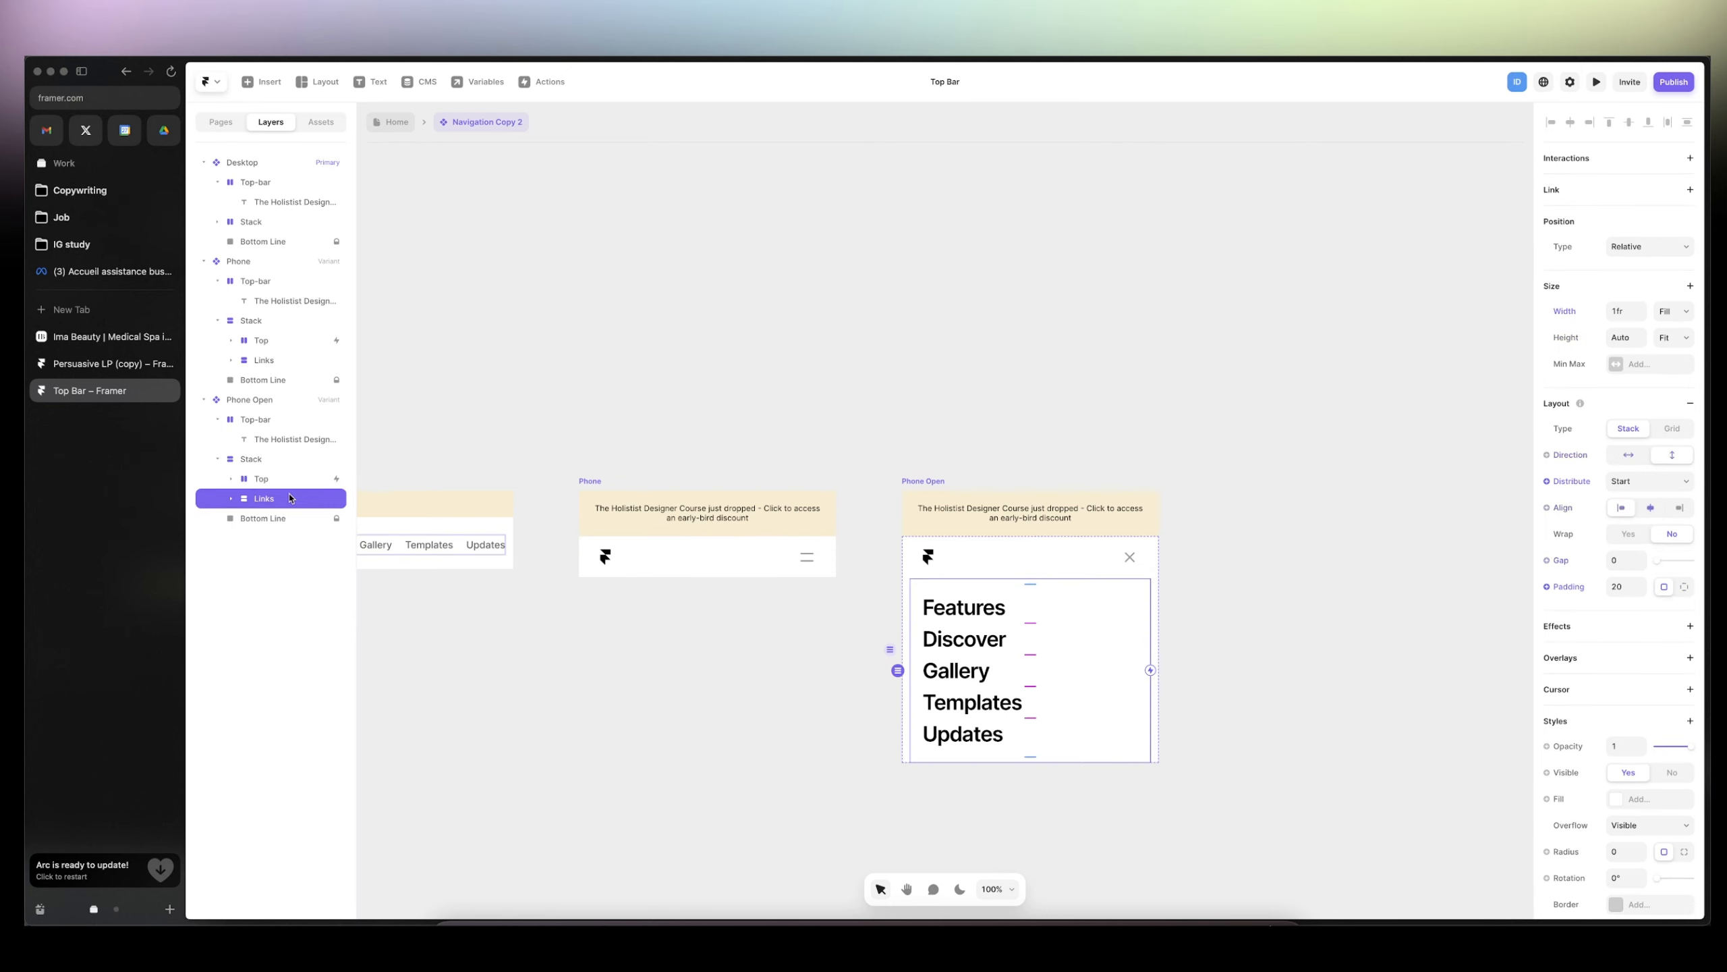
left_click(390, 121)
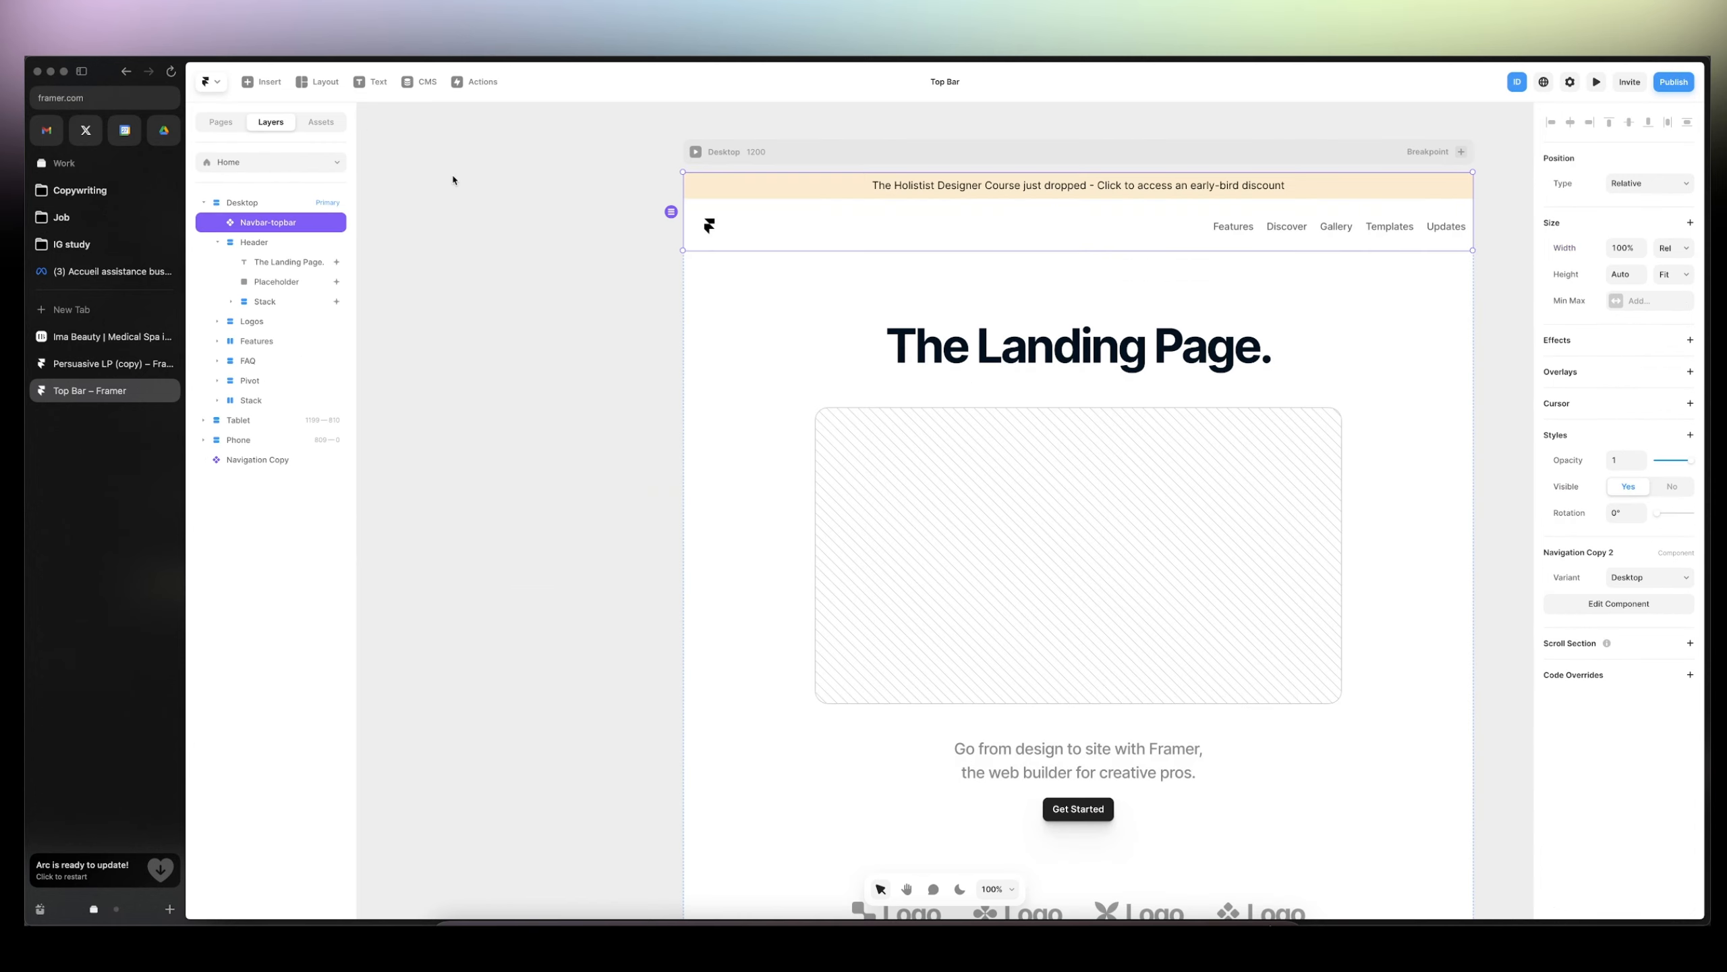
left_click(1594, 82)
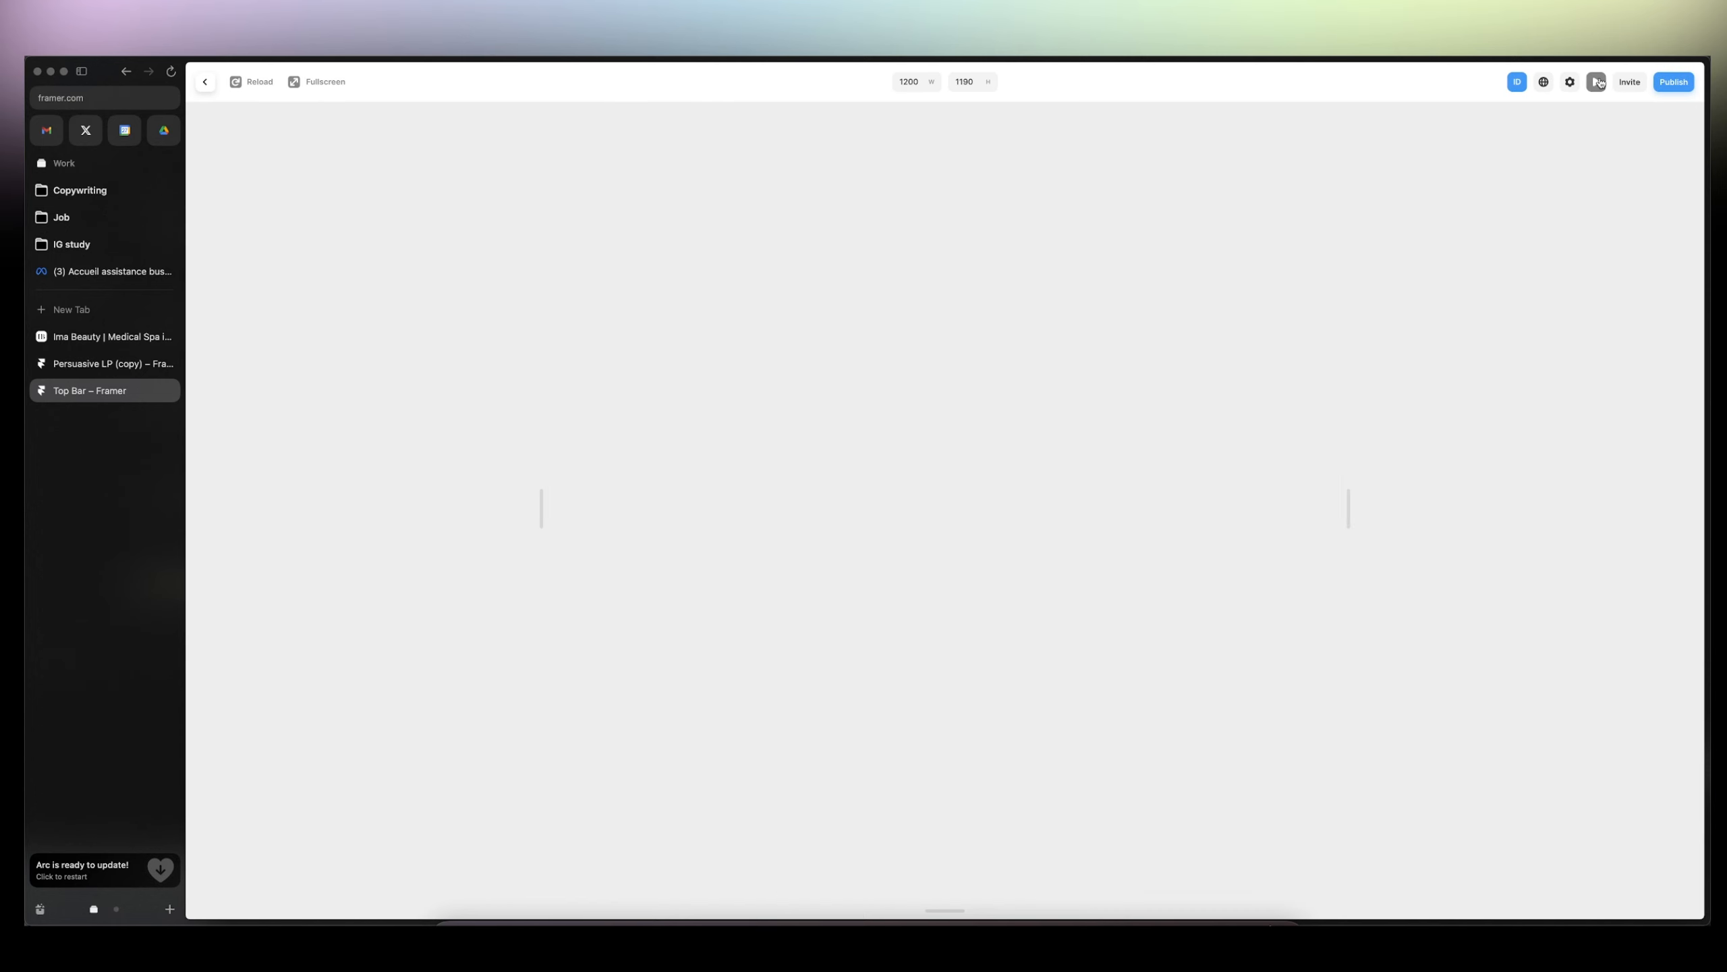
left_click_drag(1349, 513, 1058, 501)
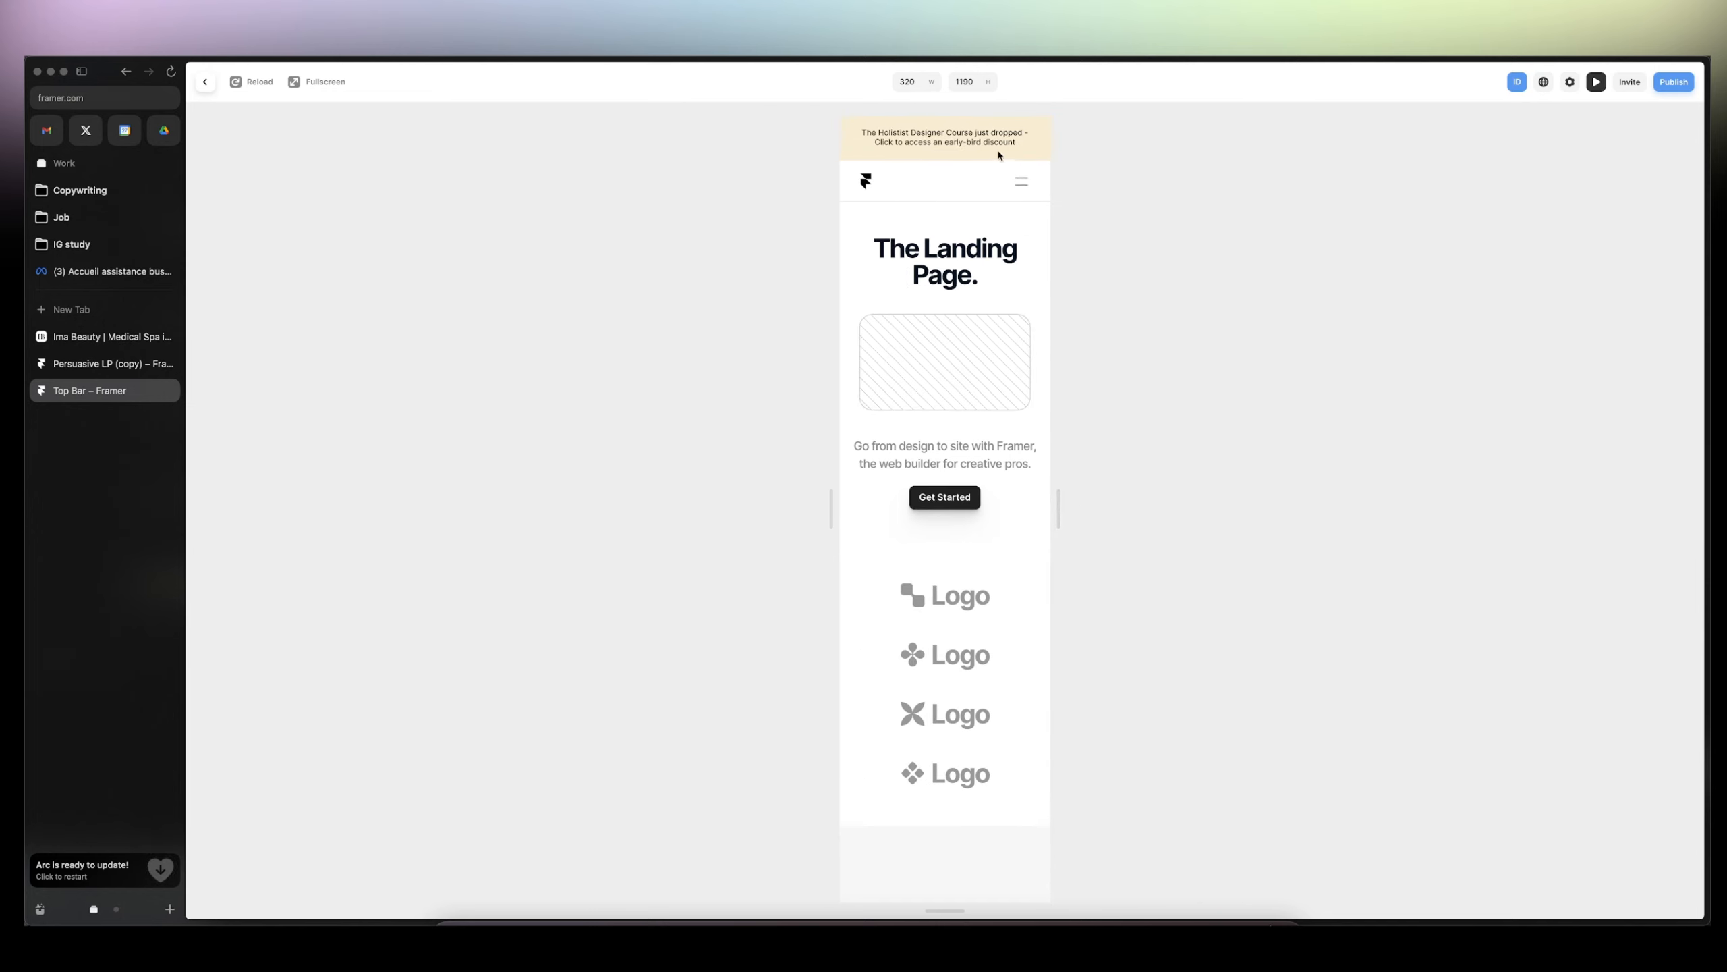
left_click(1024, 183)
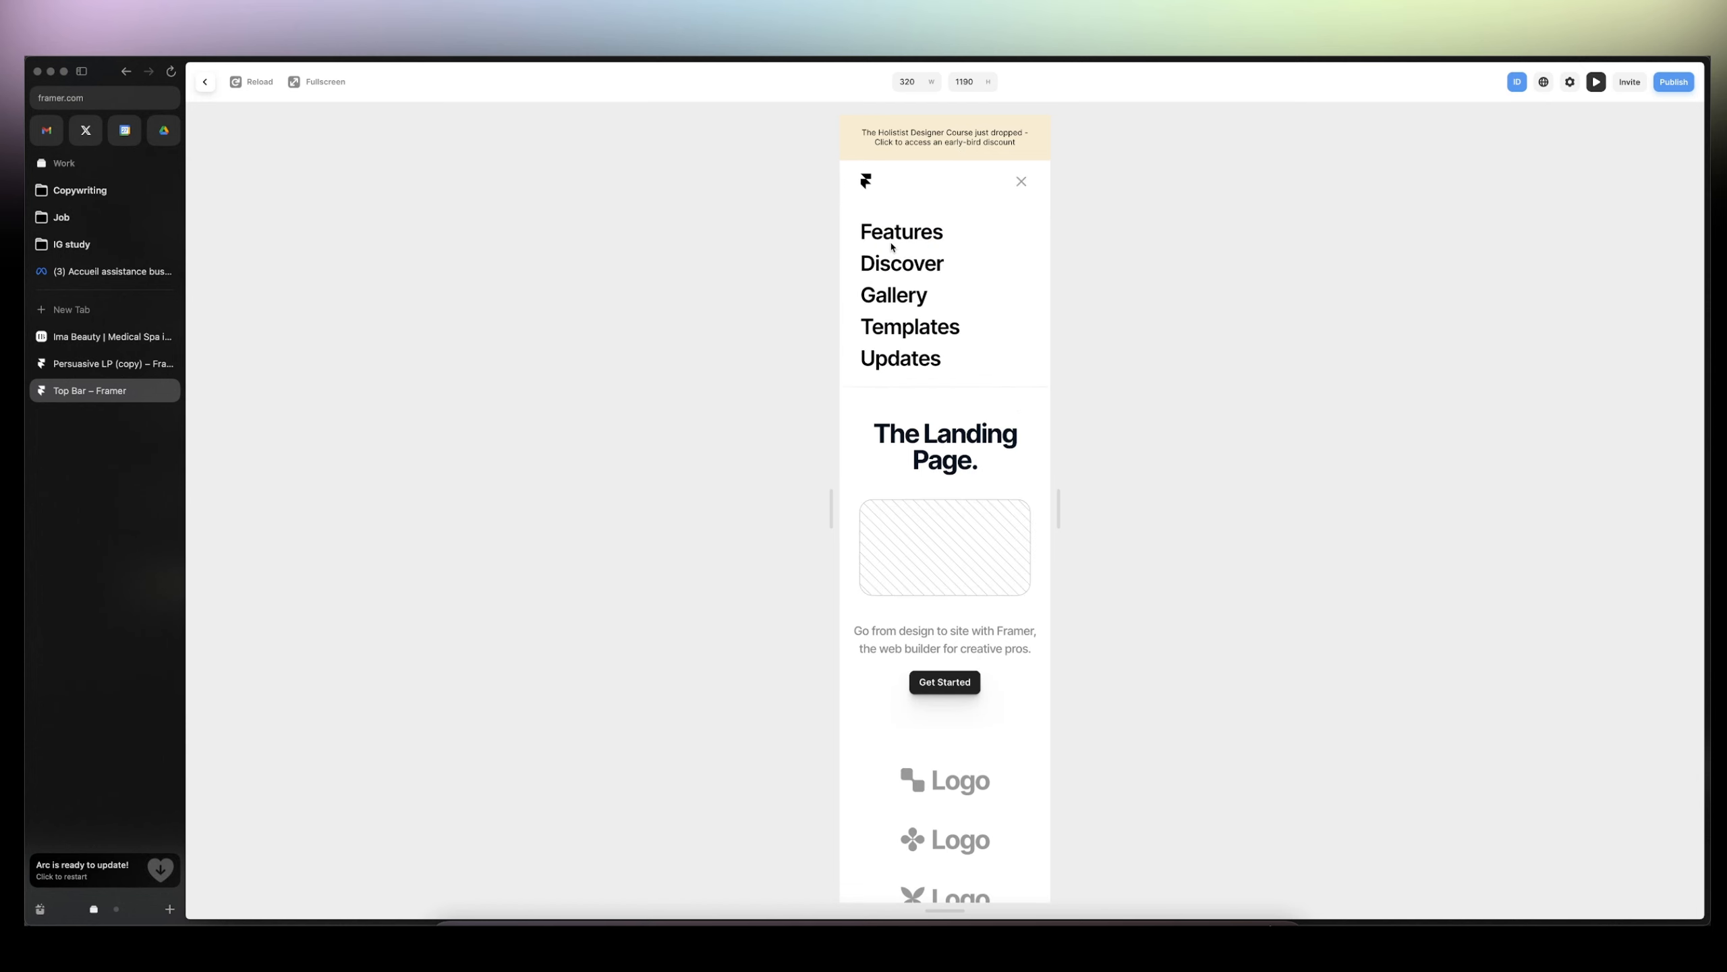
left_click(1021, 182)
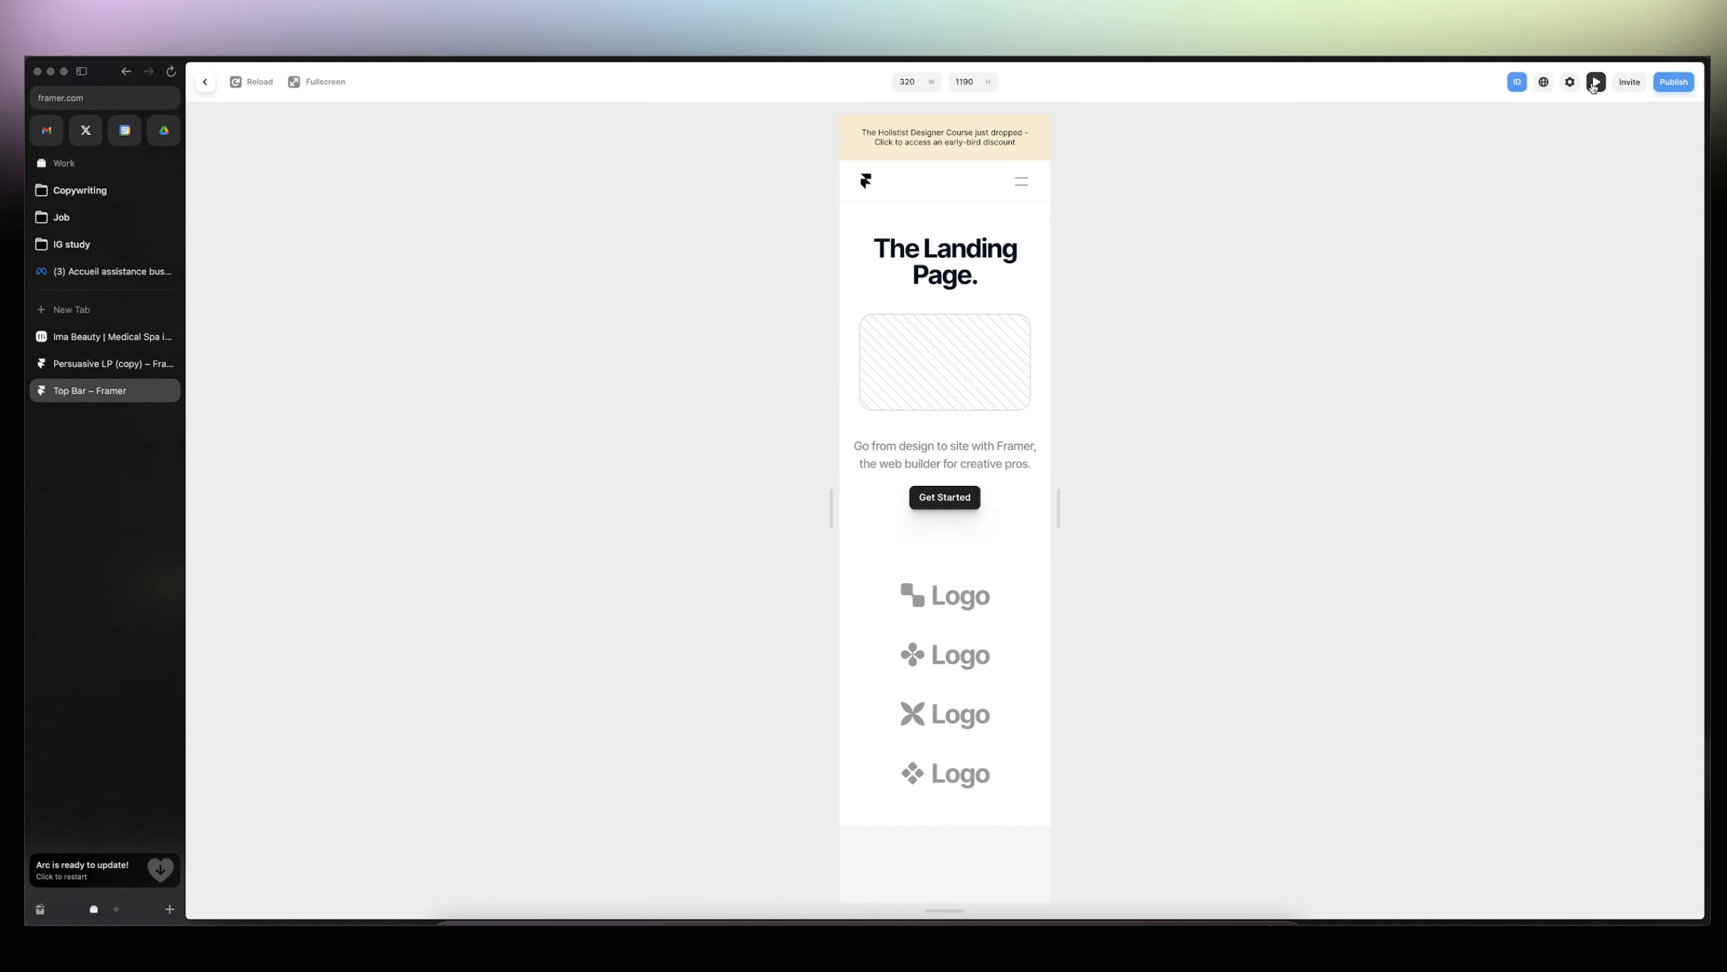
left_click(1596, 82)
- Open the link destination setting for the Top-bar in the navigation component's Desktop variant, and return to the Home page
double_click(1065, 230)
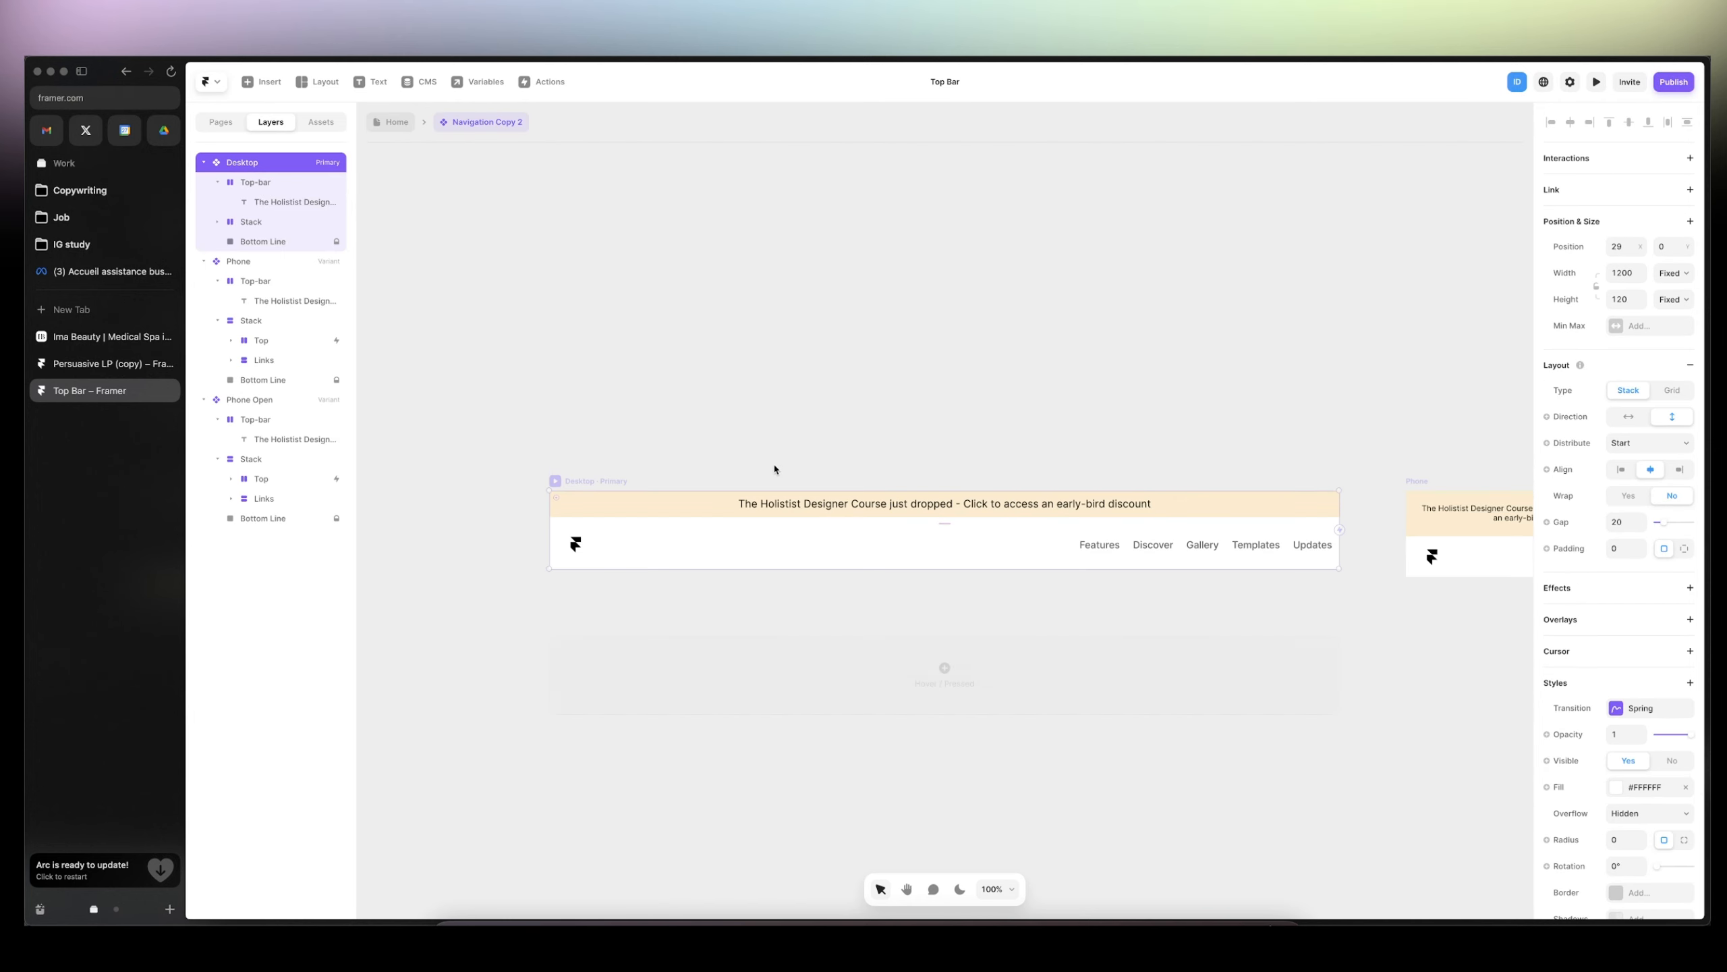
left_click(679, 514)
left_click(1657, 189)
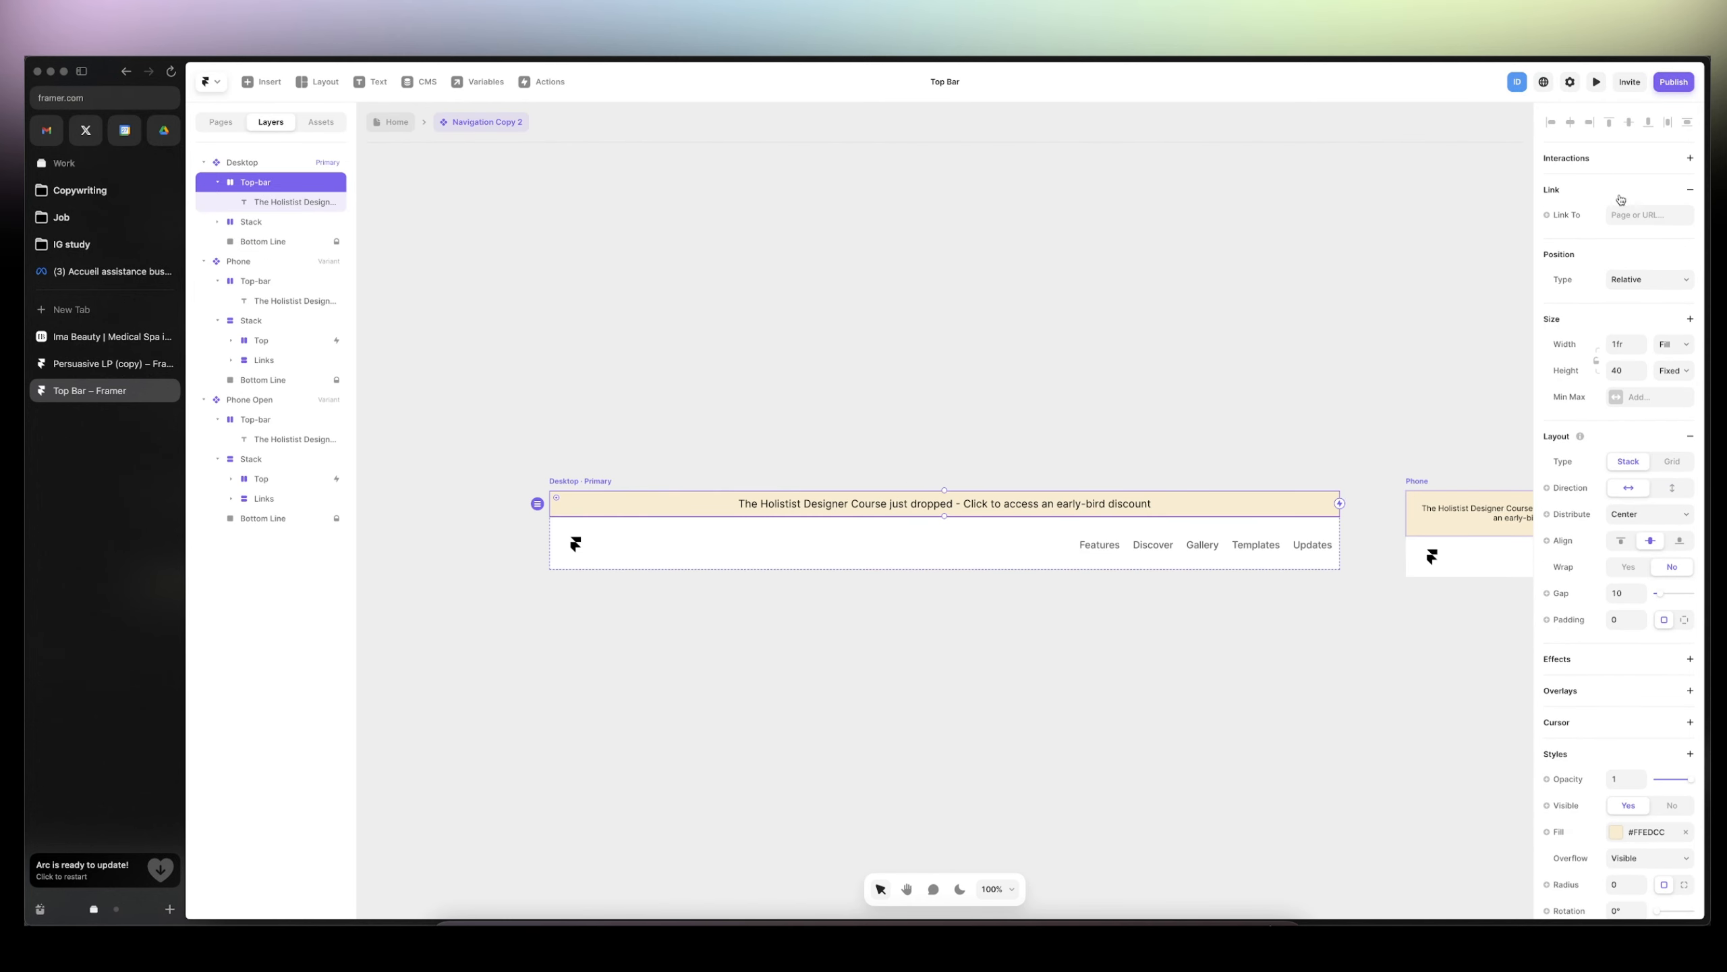
left_click(1617, 215)
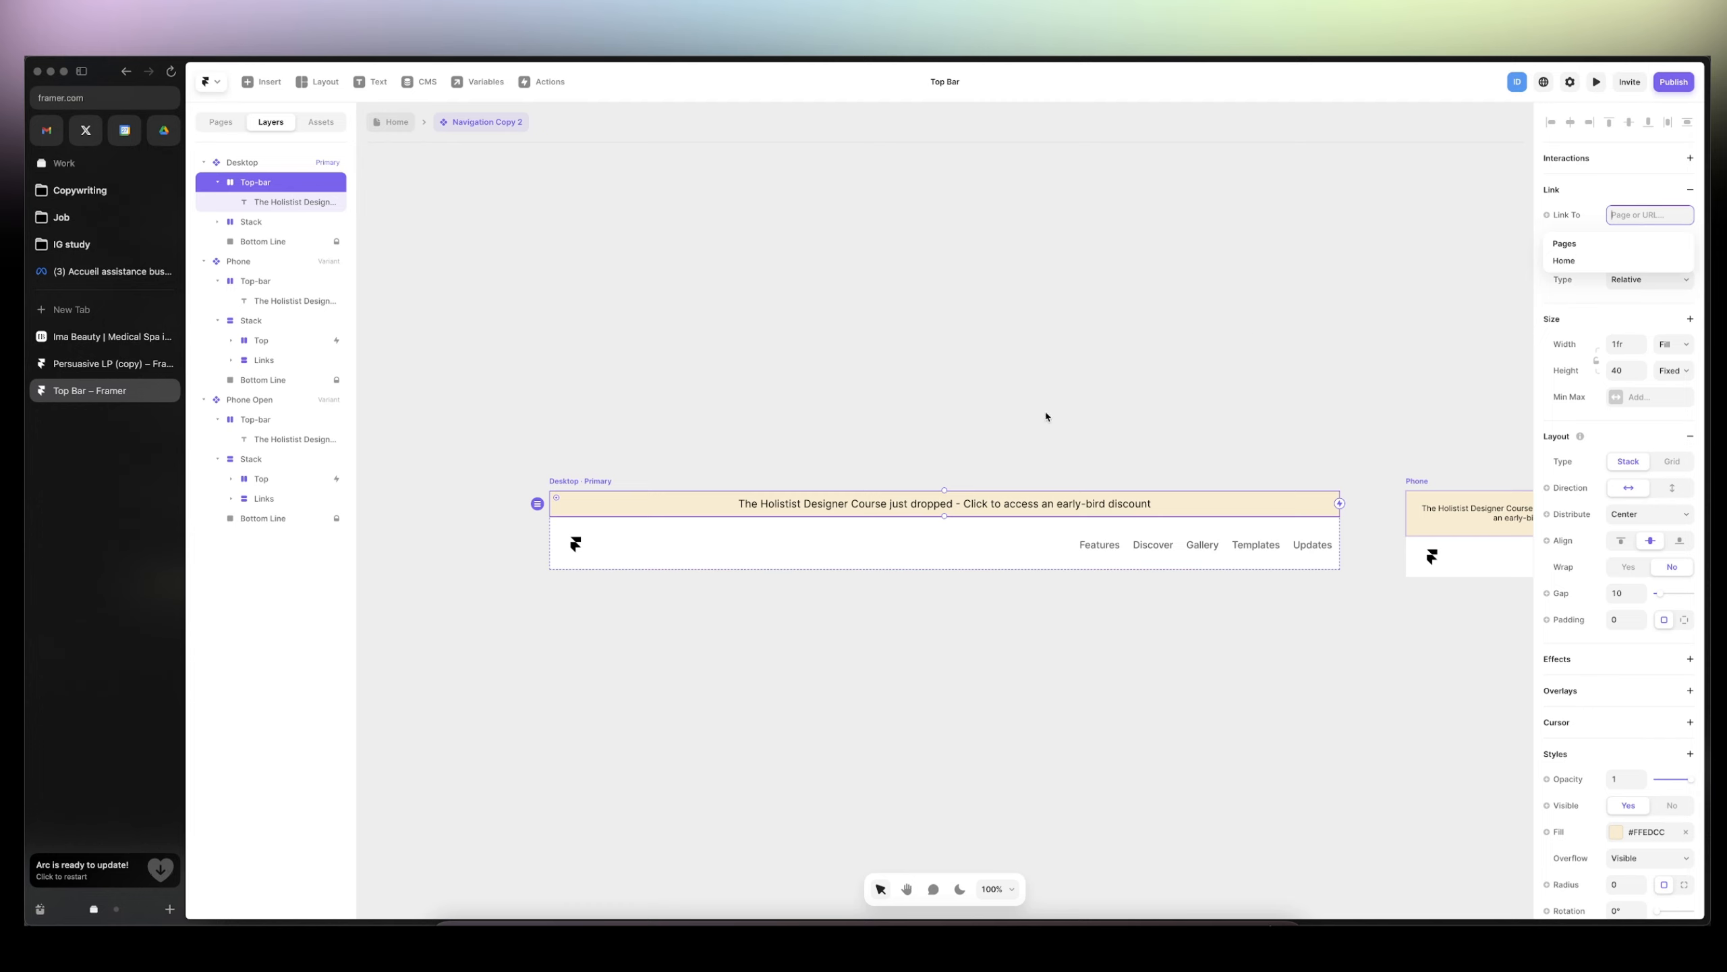
left_click(993, 435)
left_click(398, 124)
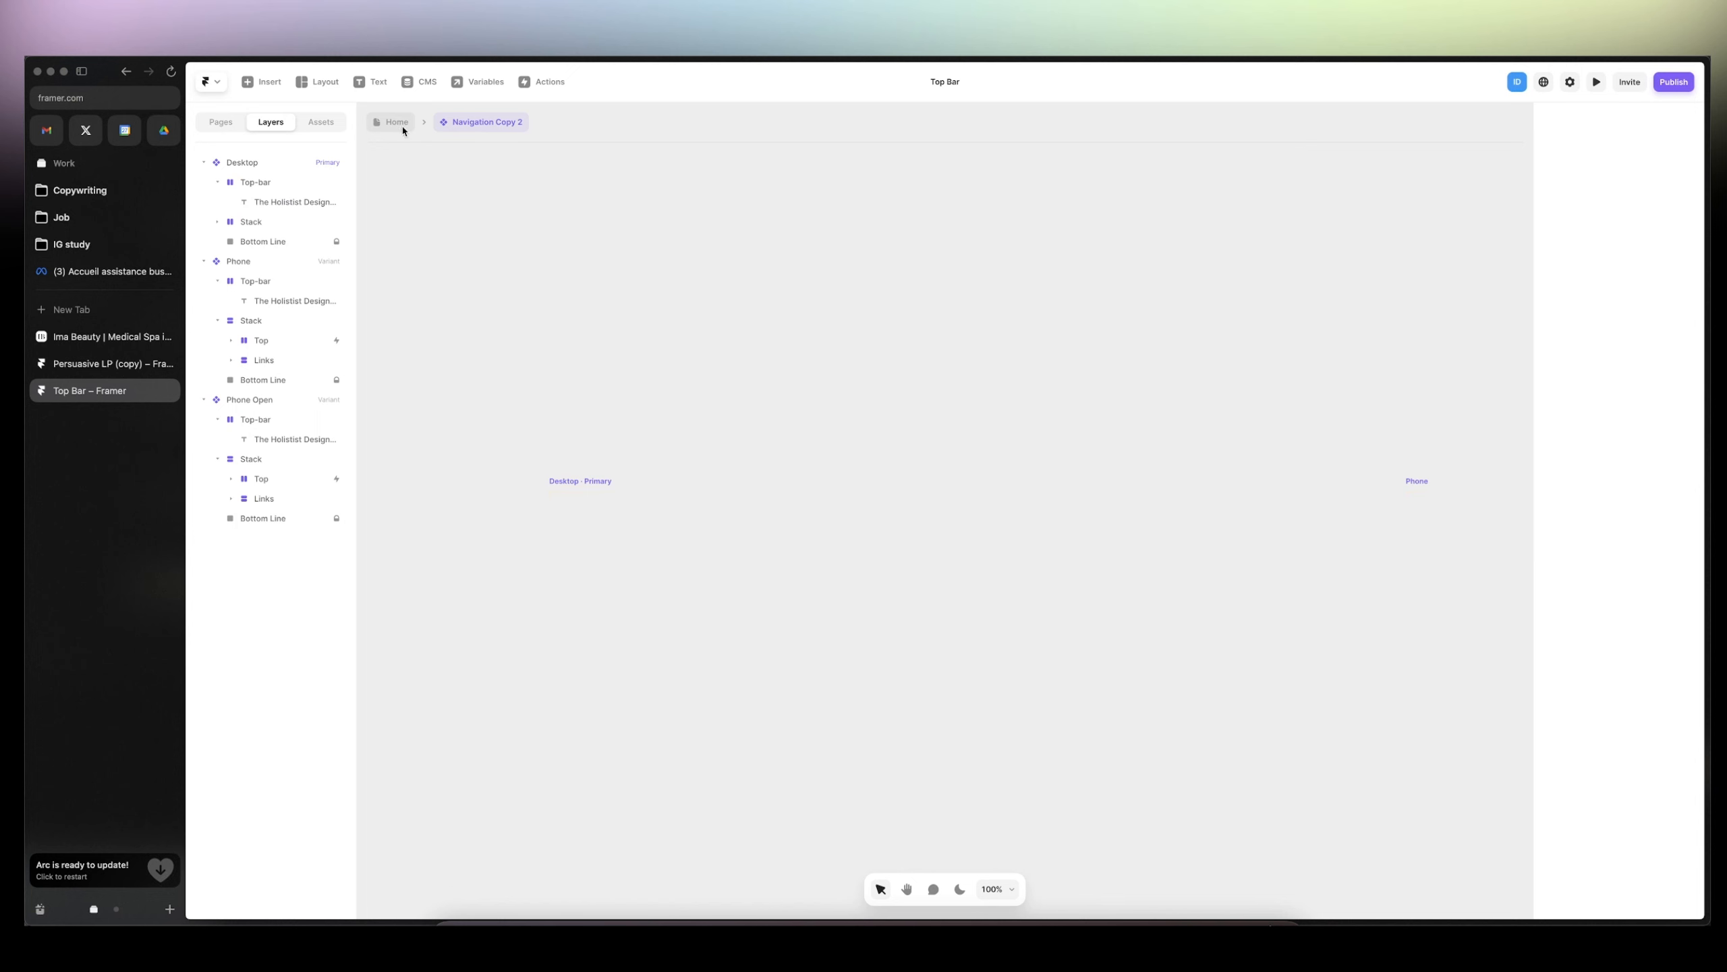